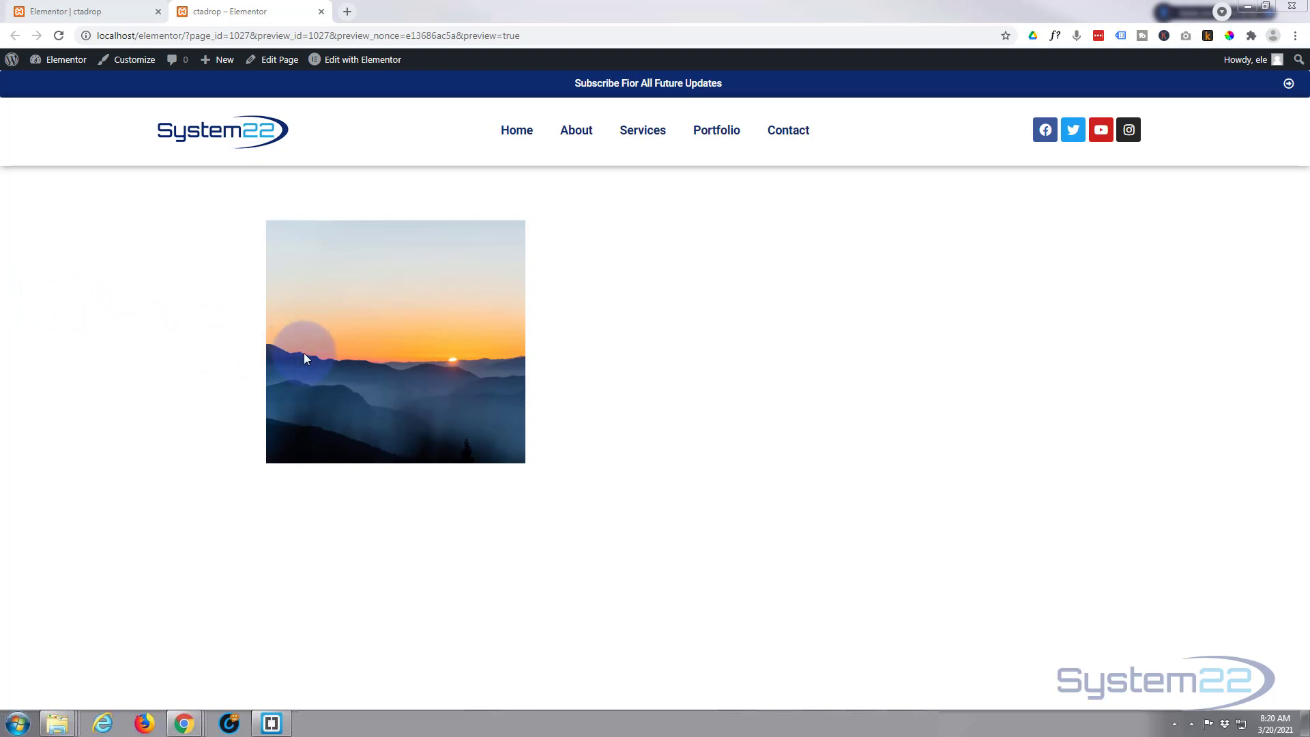
Step: Switch to the page's Elementor editor and add a Text Editor widget to the empty third column
mouse_move(335, 357)
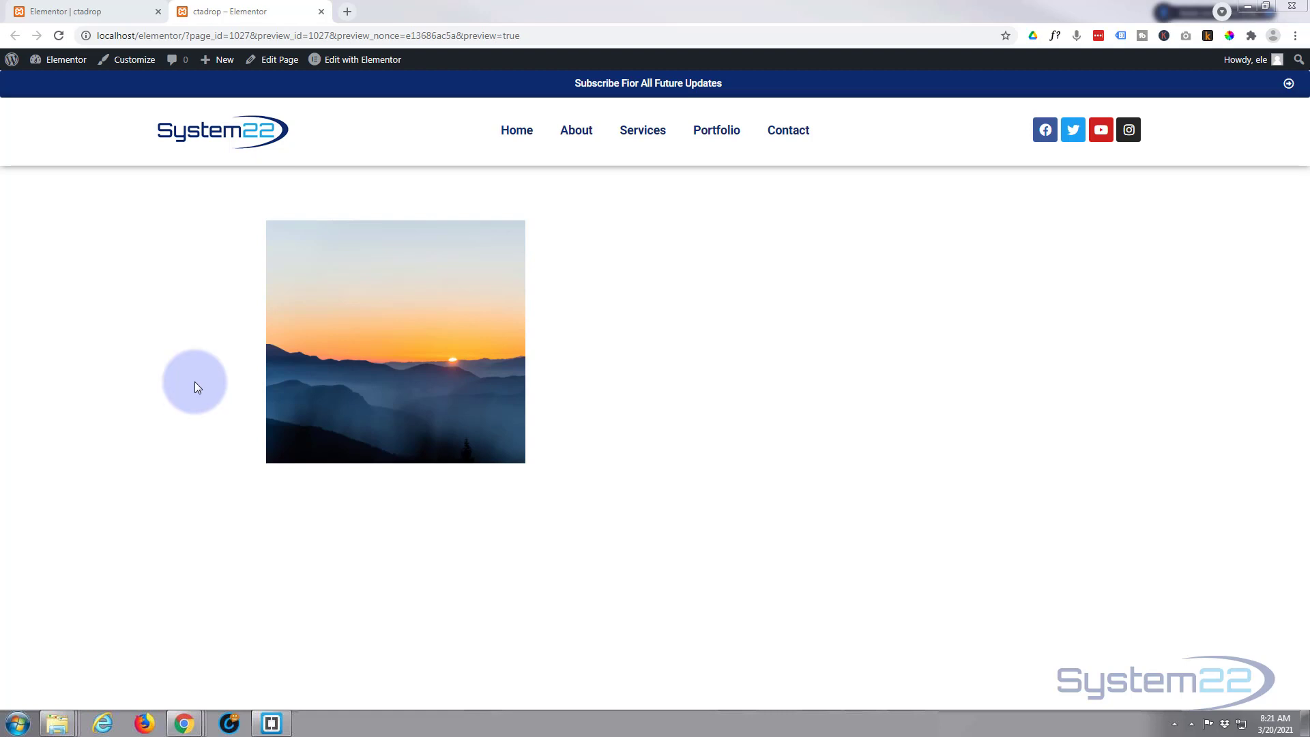
left_click(109, 11)
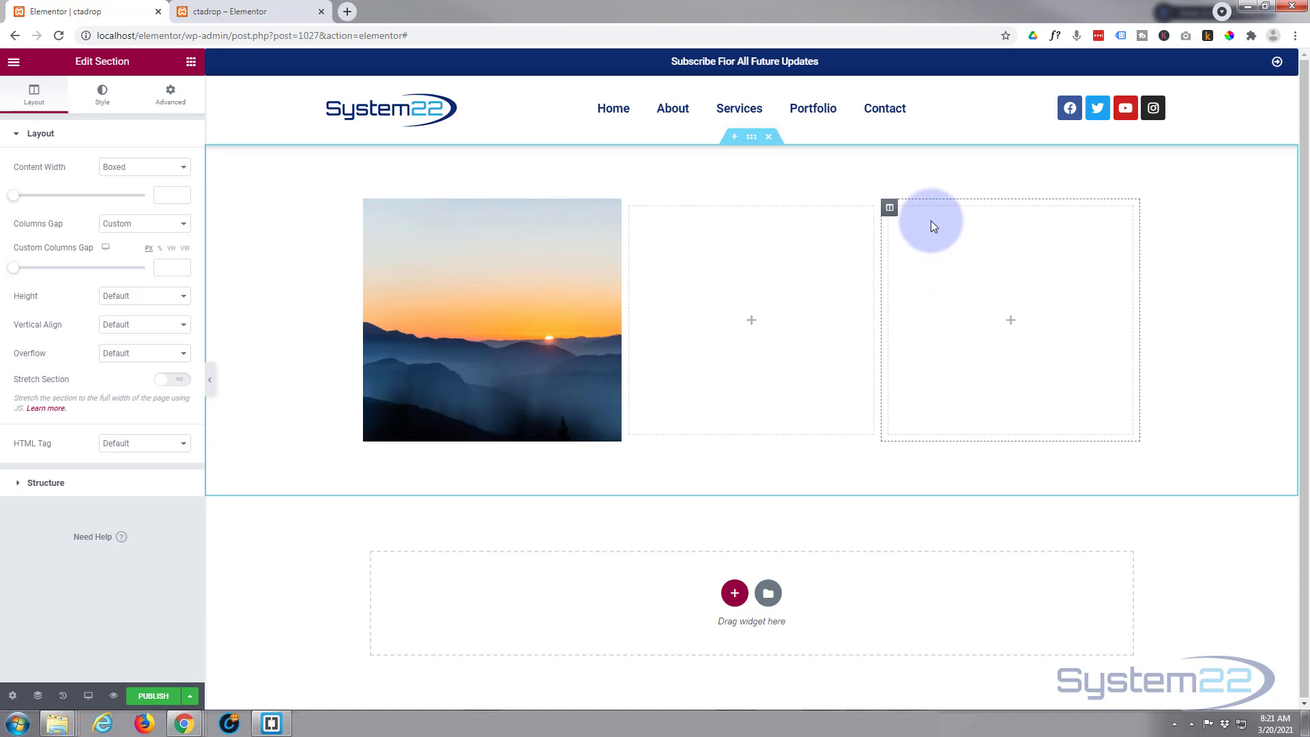
left_click(191, 63)
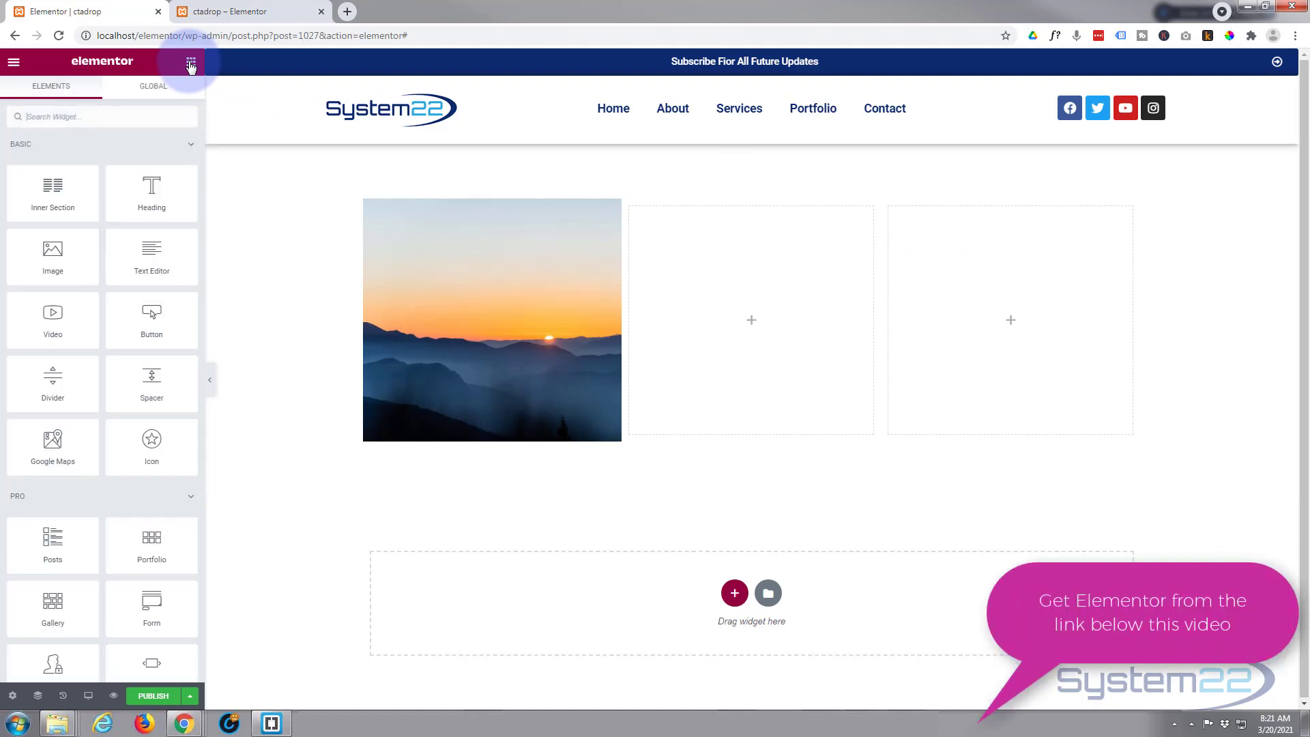
left_click_drag(140, 255, 140, 255)
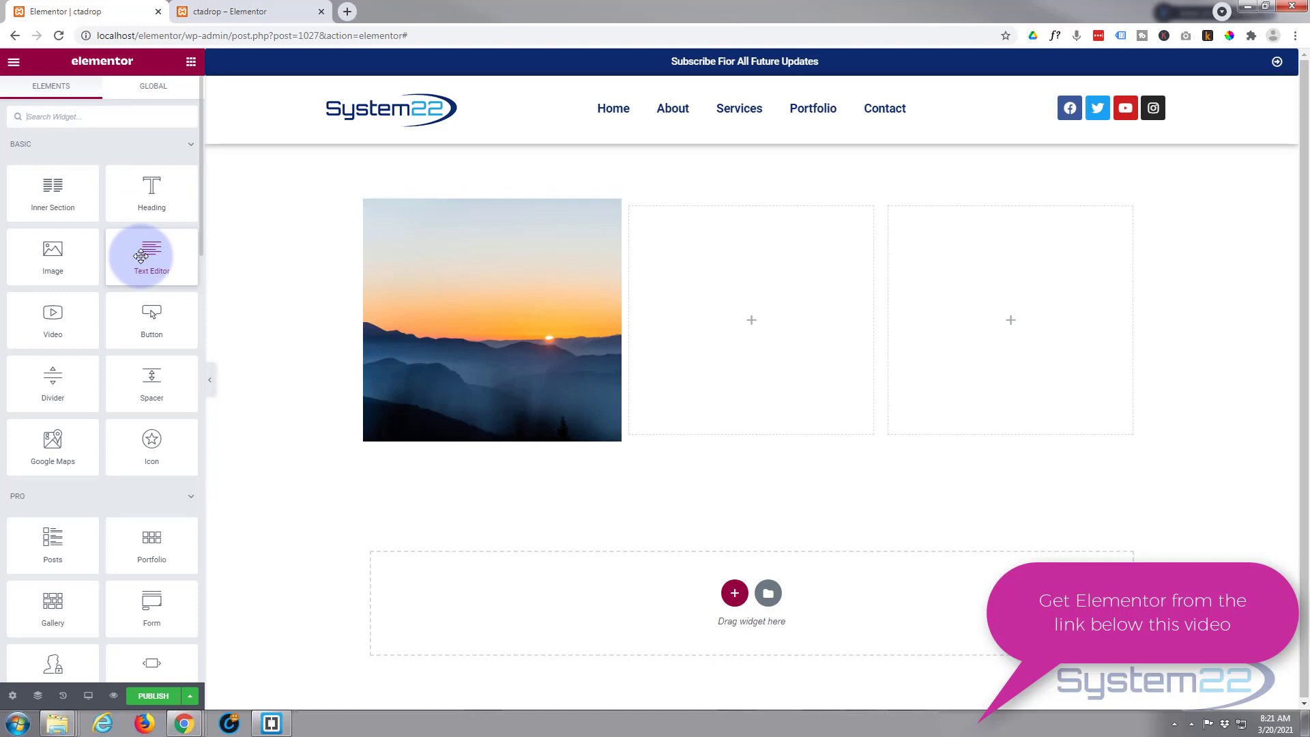
left_click_drag(141, 255, 1010, 293)
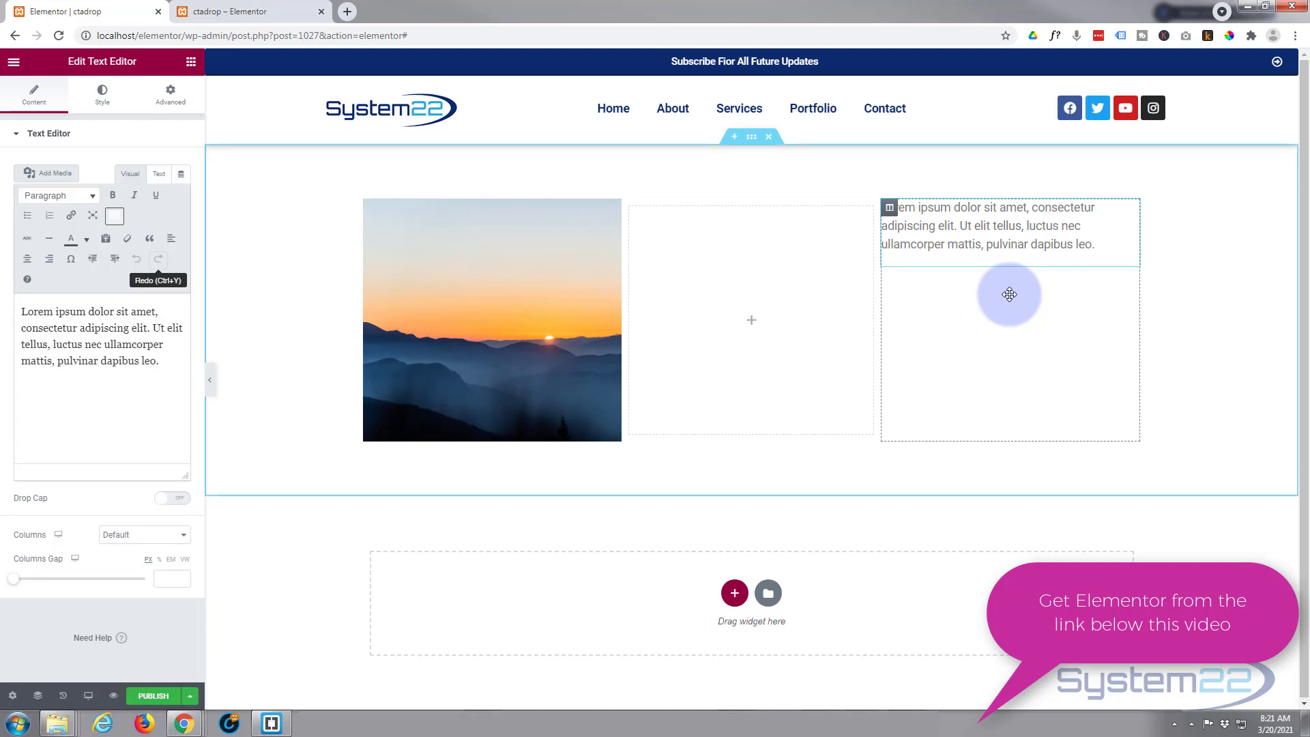
Step: Add the line "My Title" above the placeholder paragraph and format it as Heading 3
left_click(24, 310)
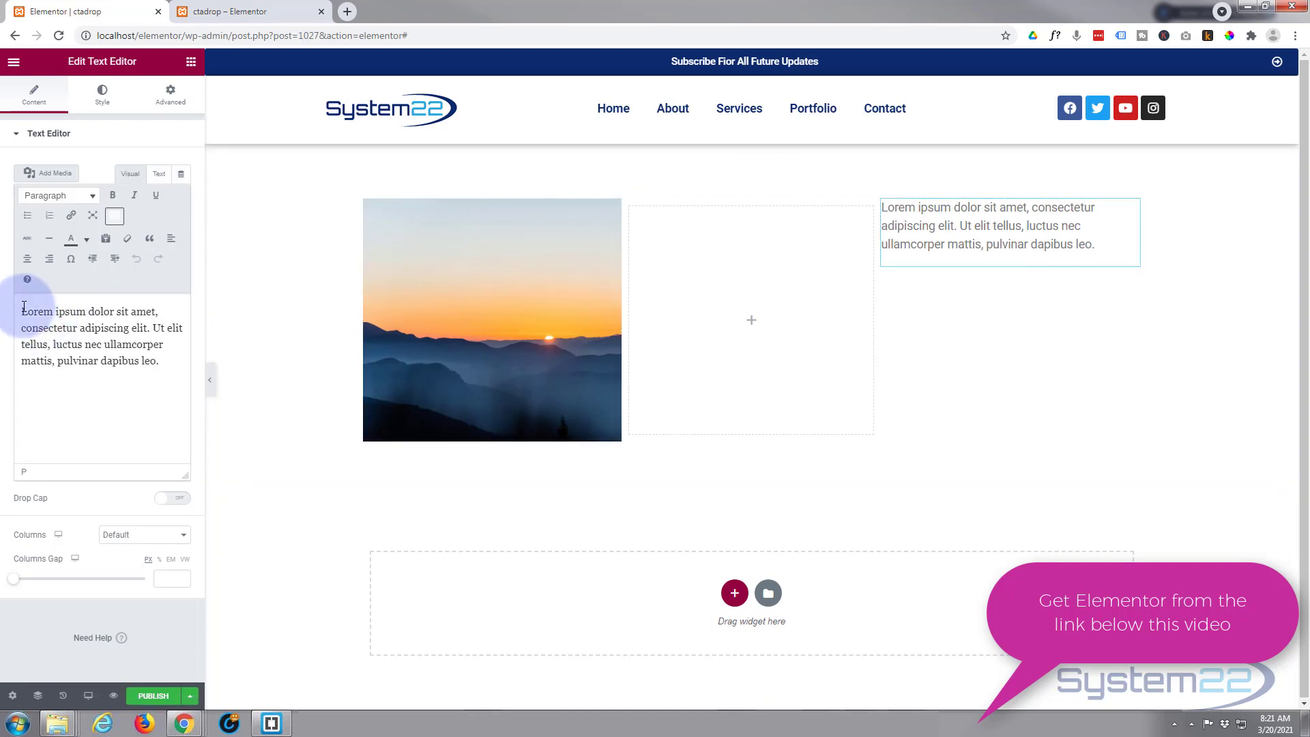
key("Return")
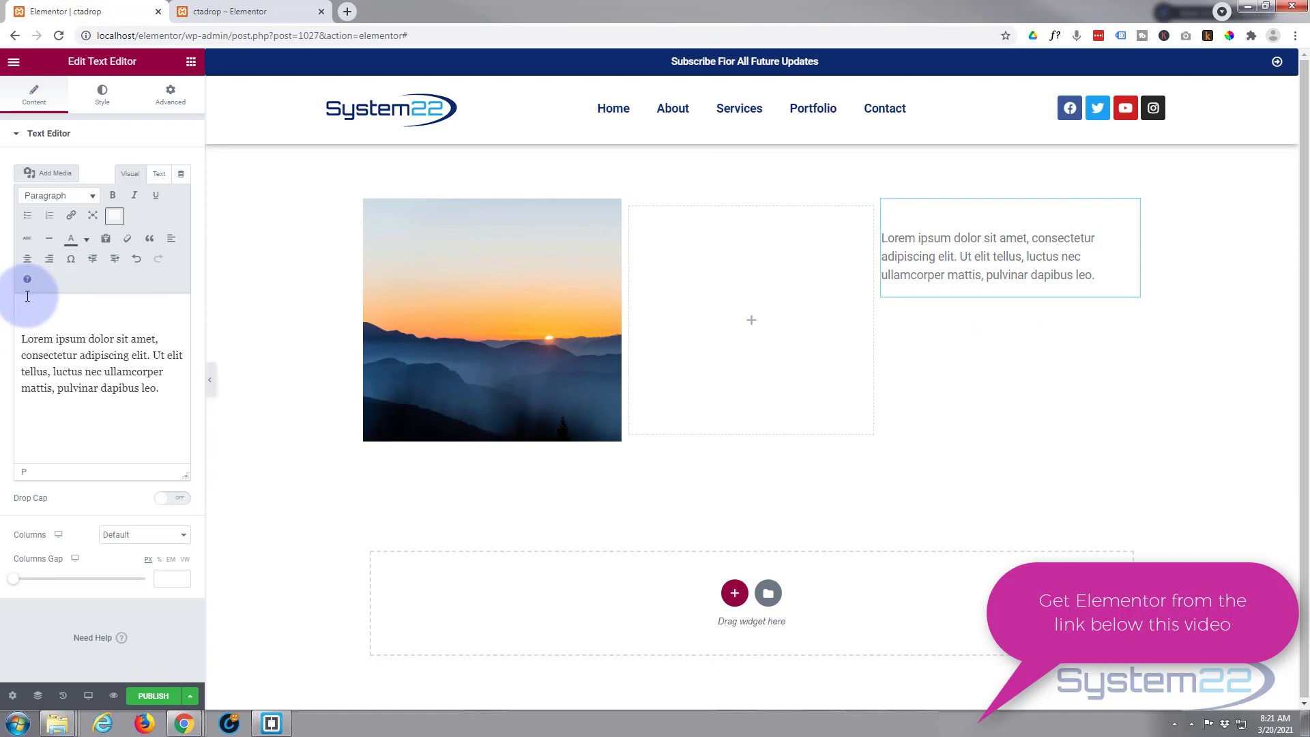
type("My Title")
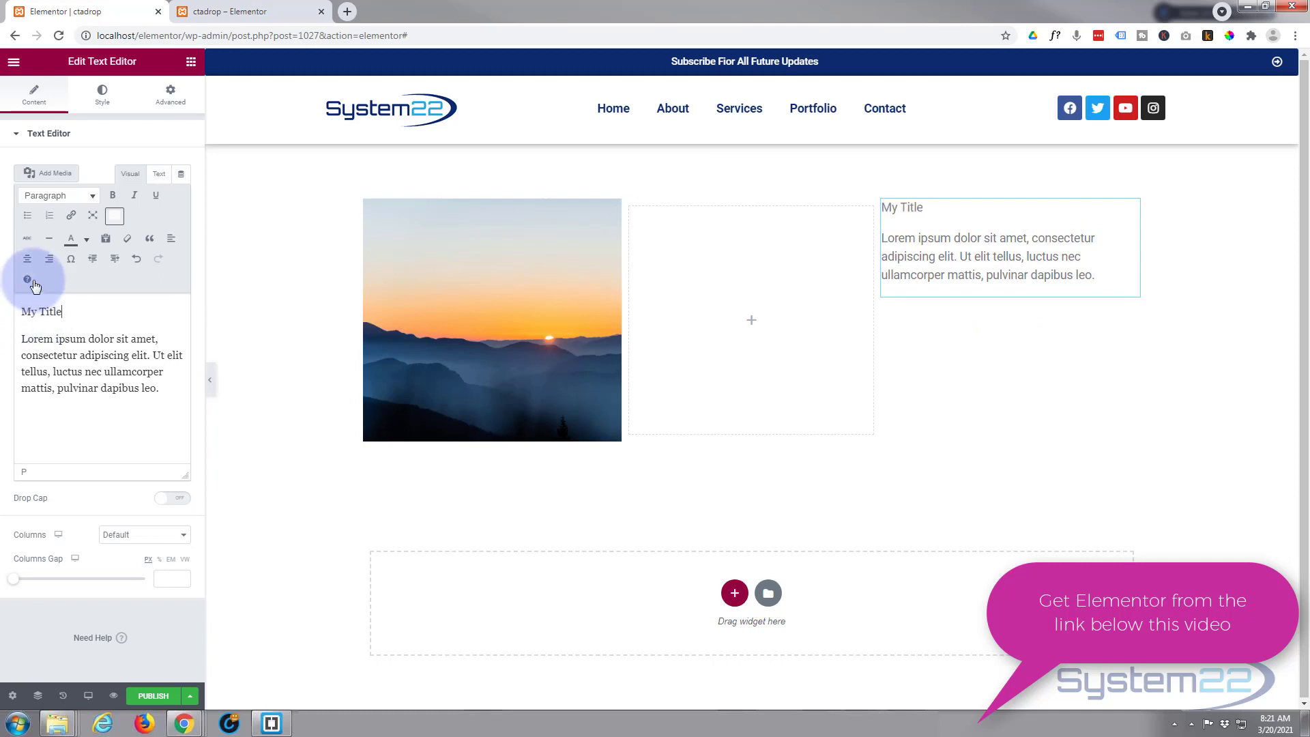
left_click_drag(62, 311, 20, 312)
left_click(51, 197)
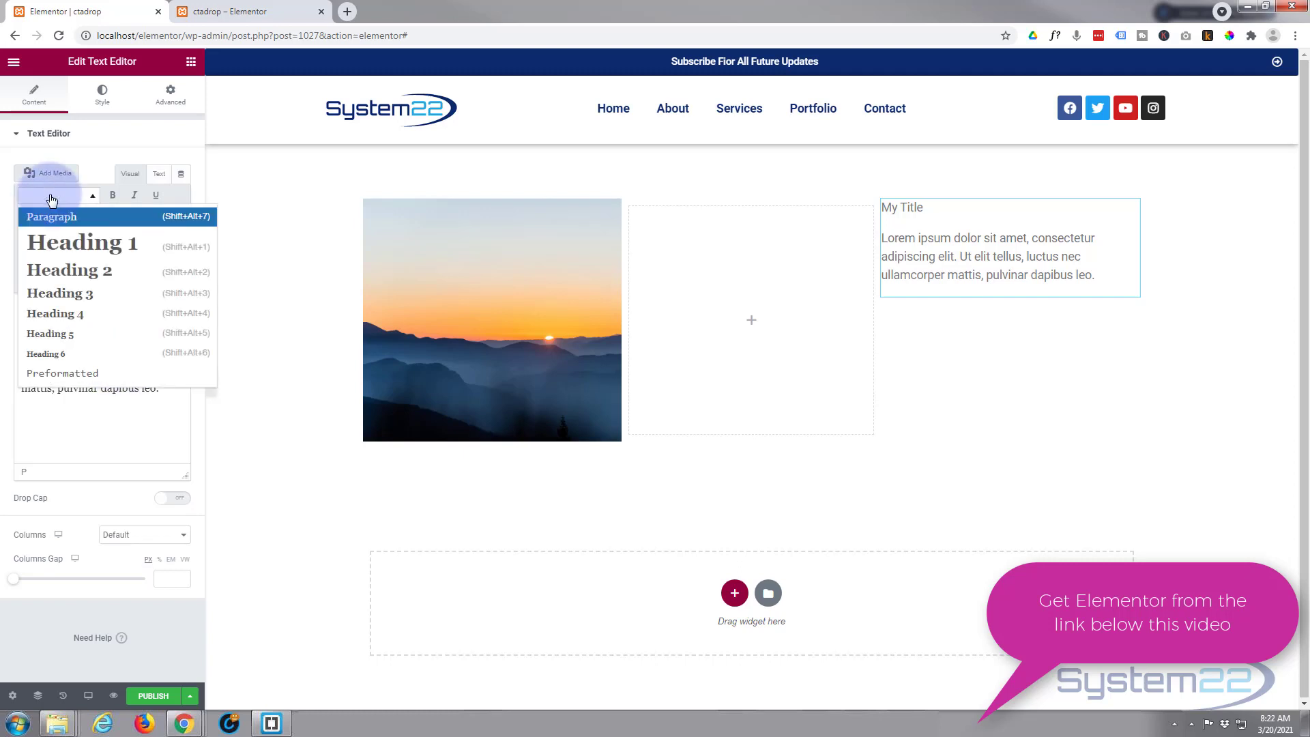
left_click(60, 293)
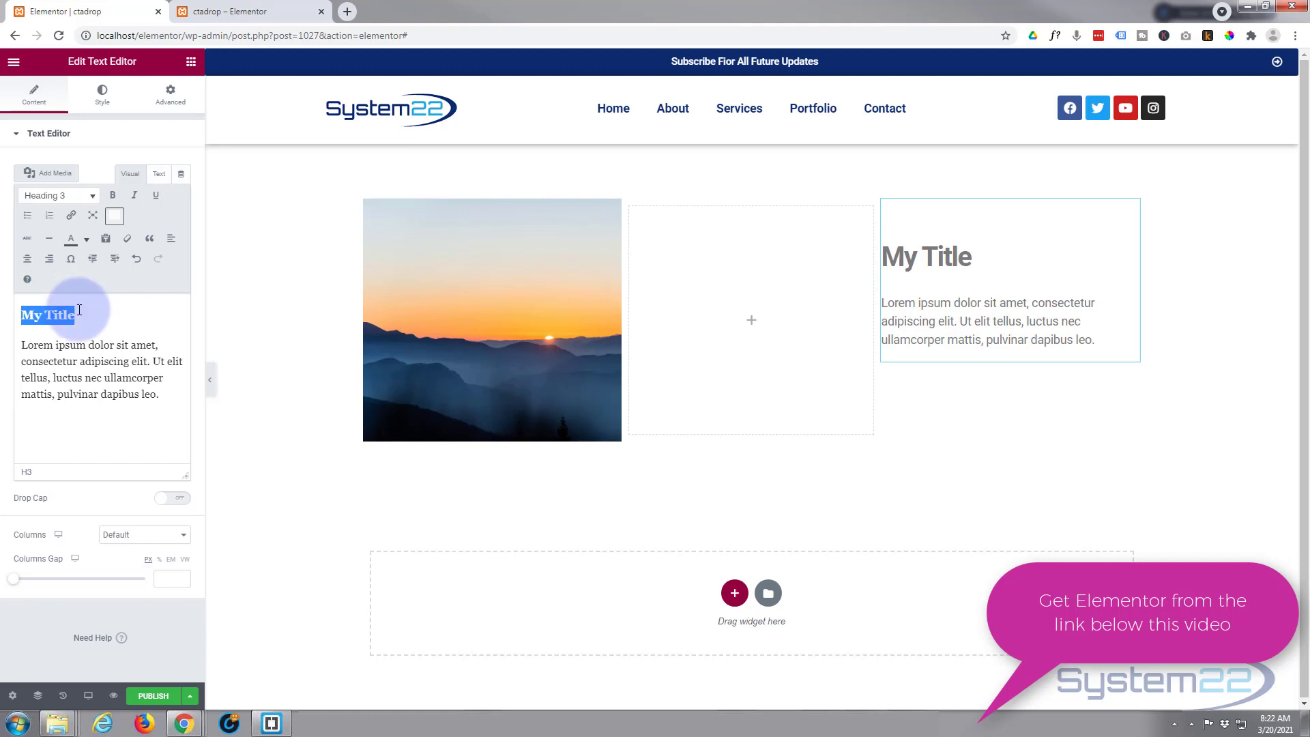
Step: Add a new paragraph reading "Learn More" below the placeholder text
left_click(164, 396)
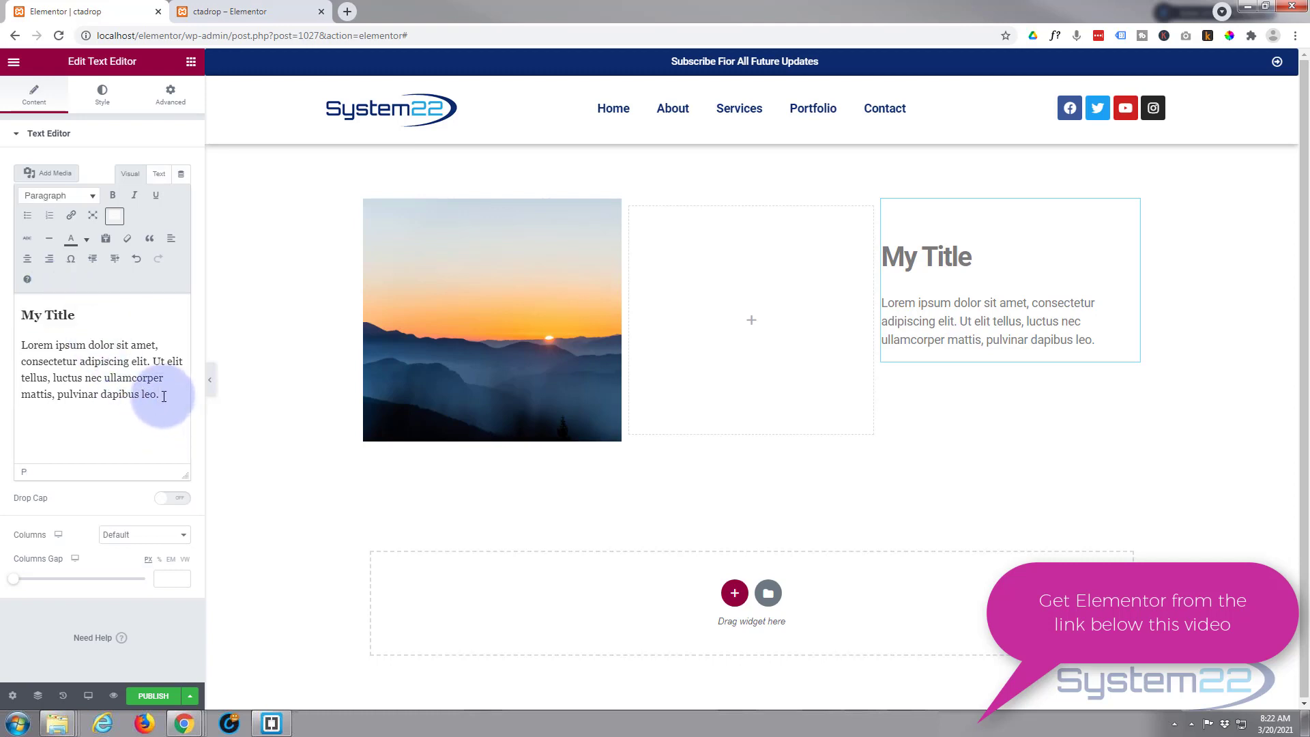
key("Return")
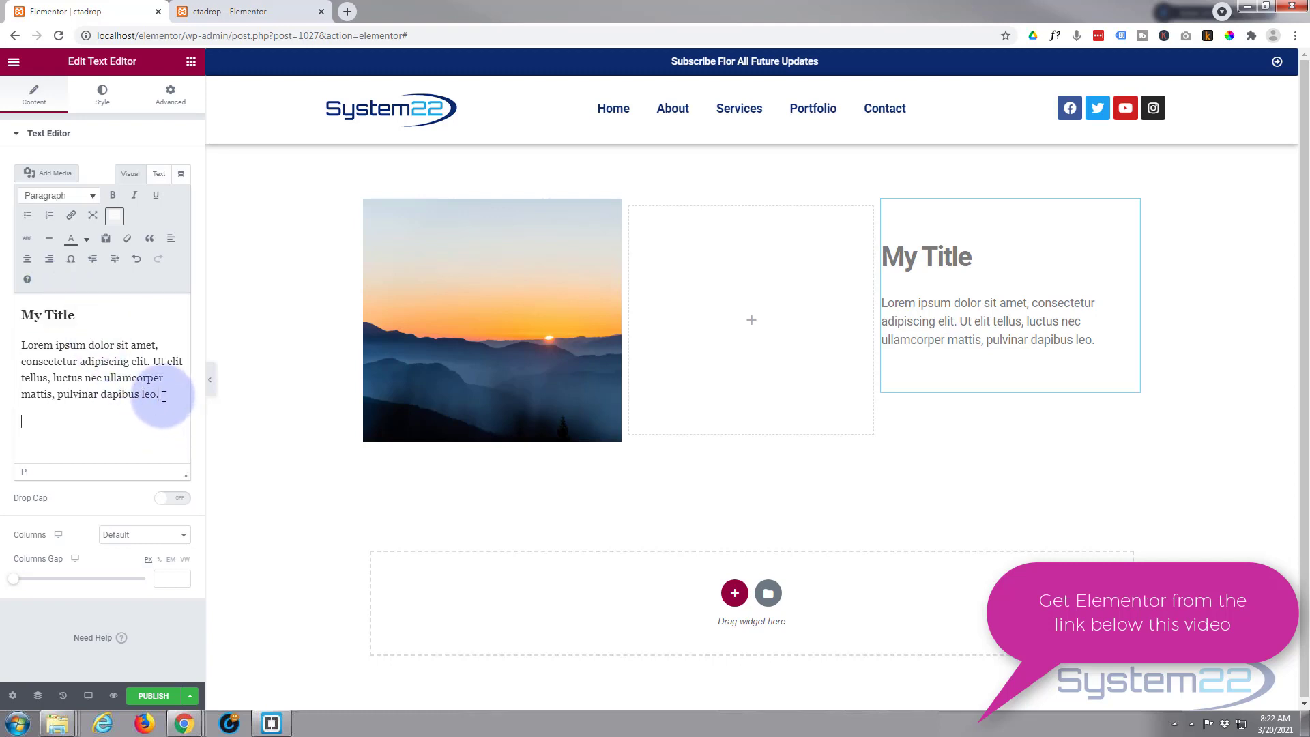
type("Learn More")
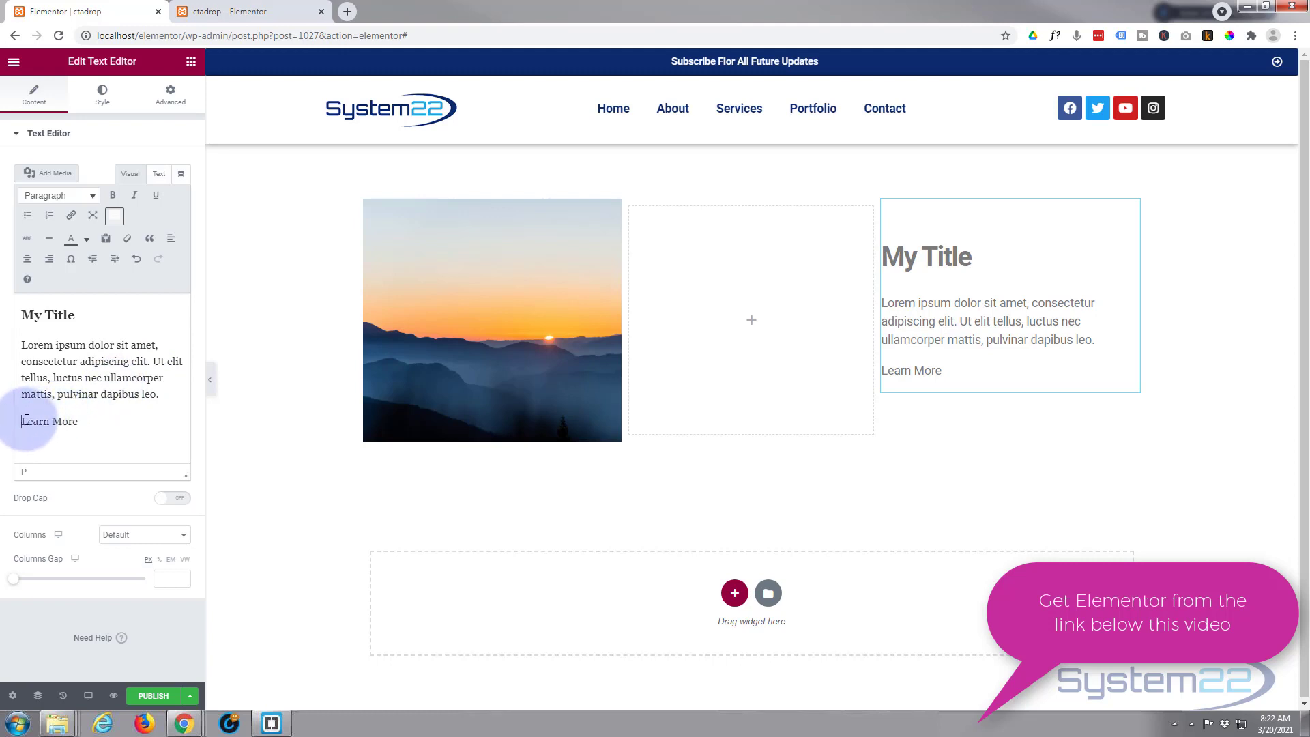
Step: Try to turn the "Learn More" text into a link to "#"
left_click_drag(23, 421, 79, 421)
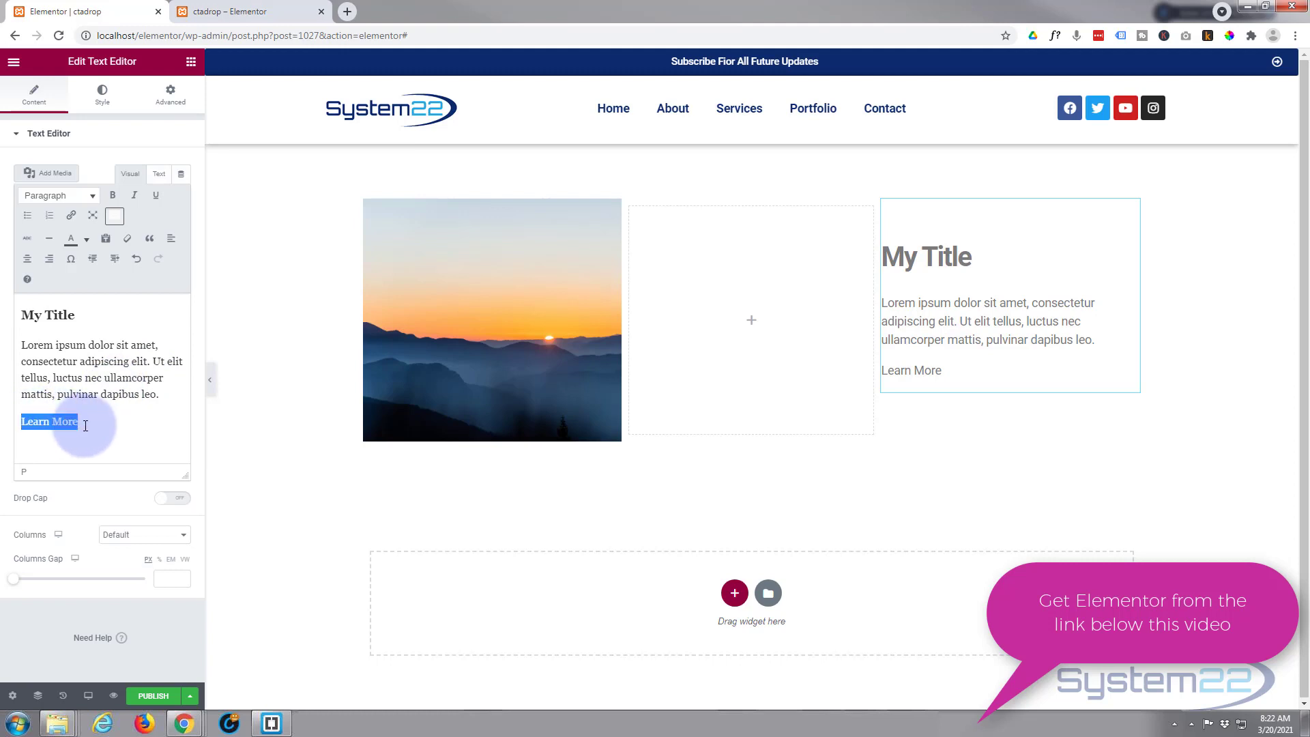
left_click(72, 217)
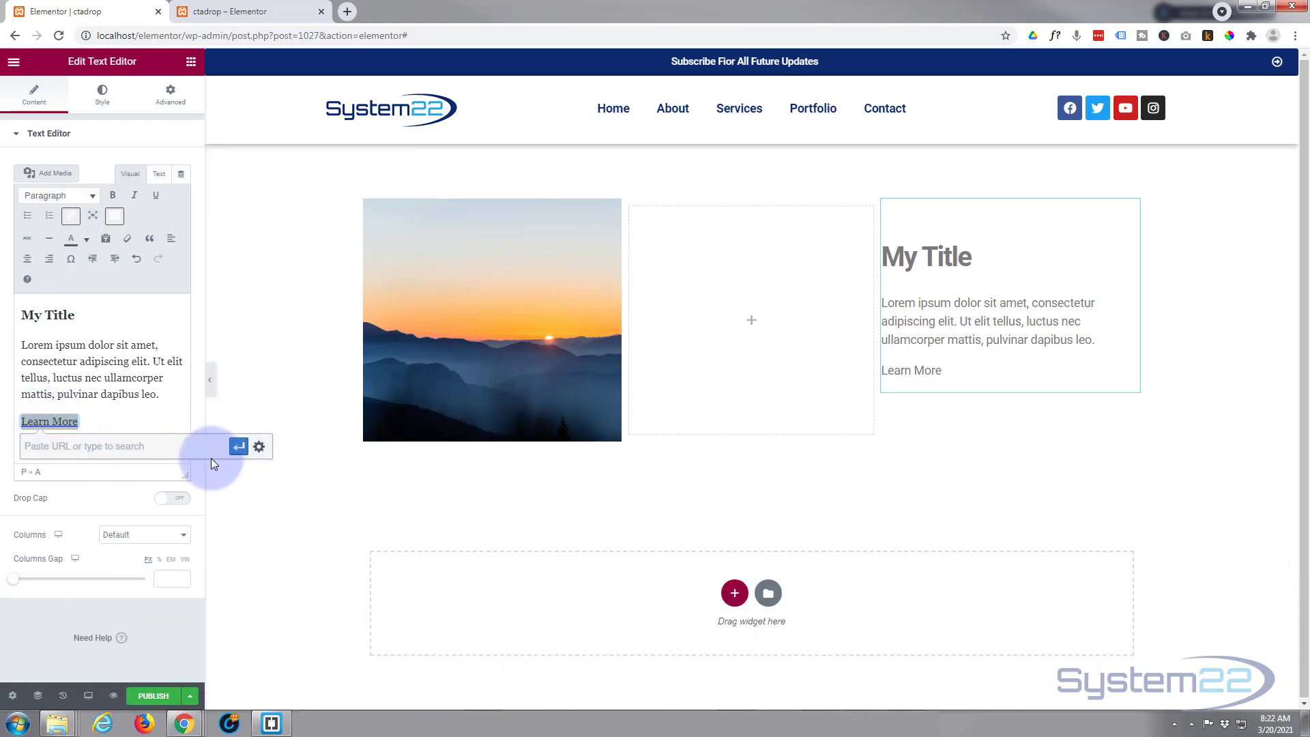
left_click(239, 449)
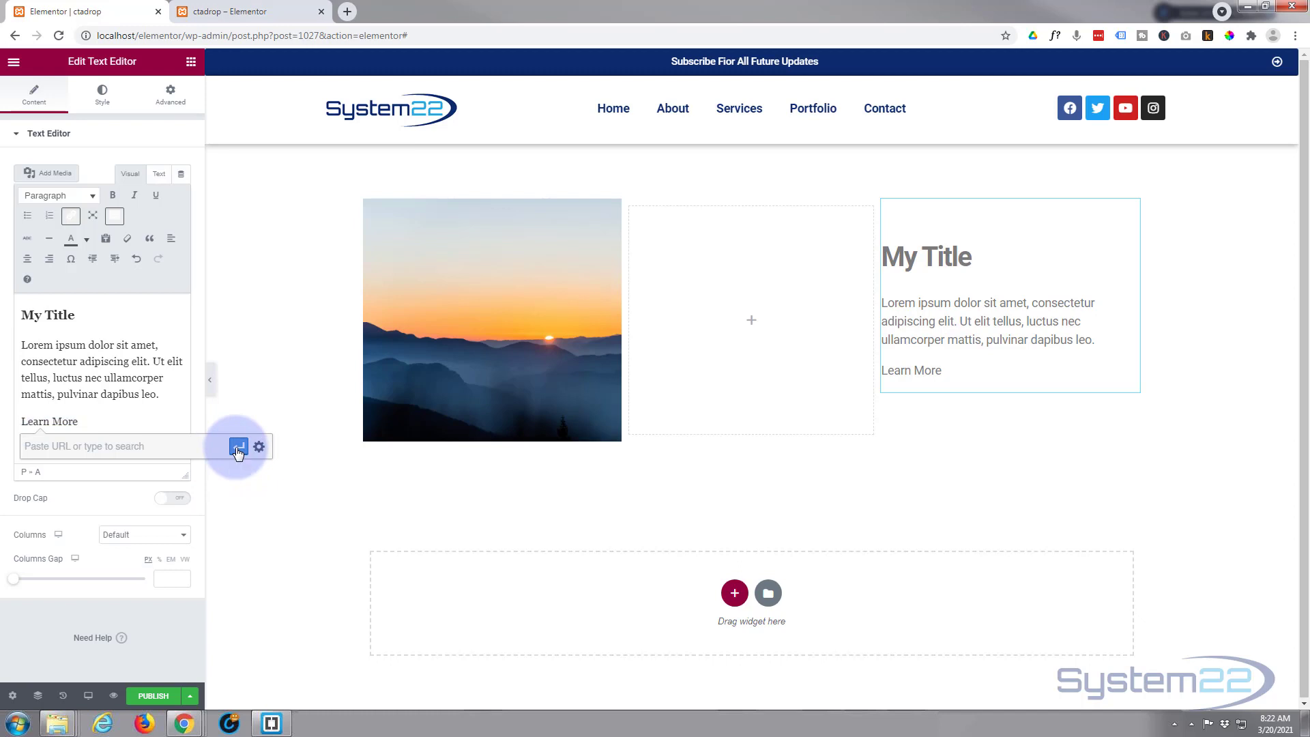
left_click(145, 445)
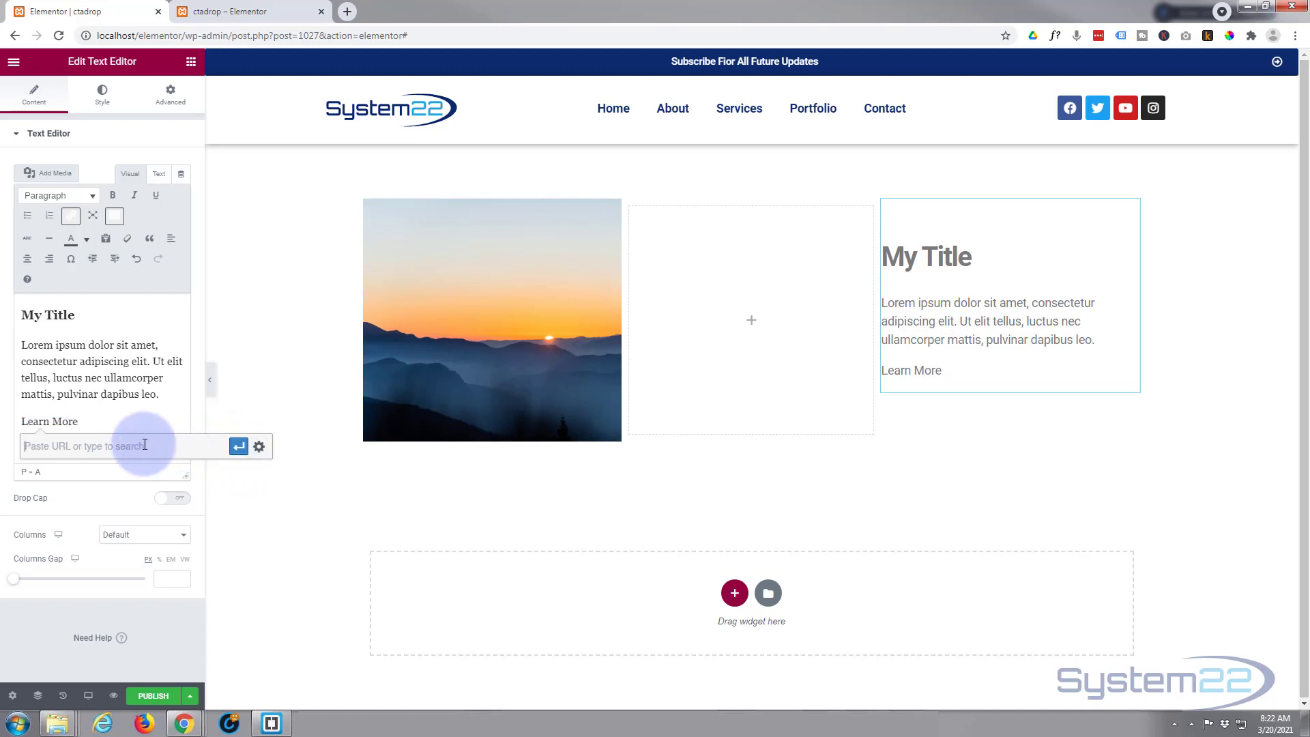
type("#")
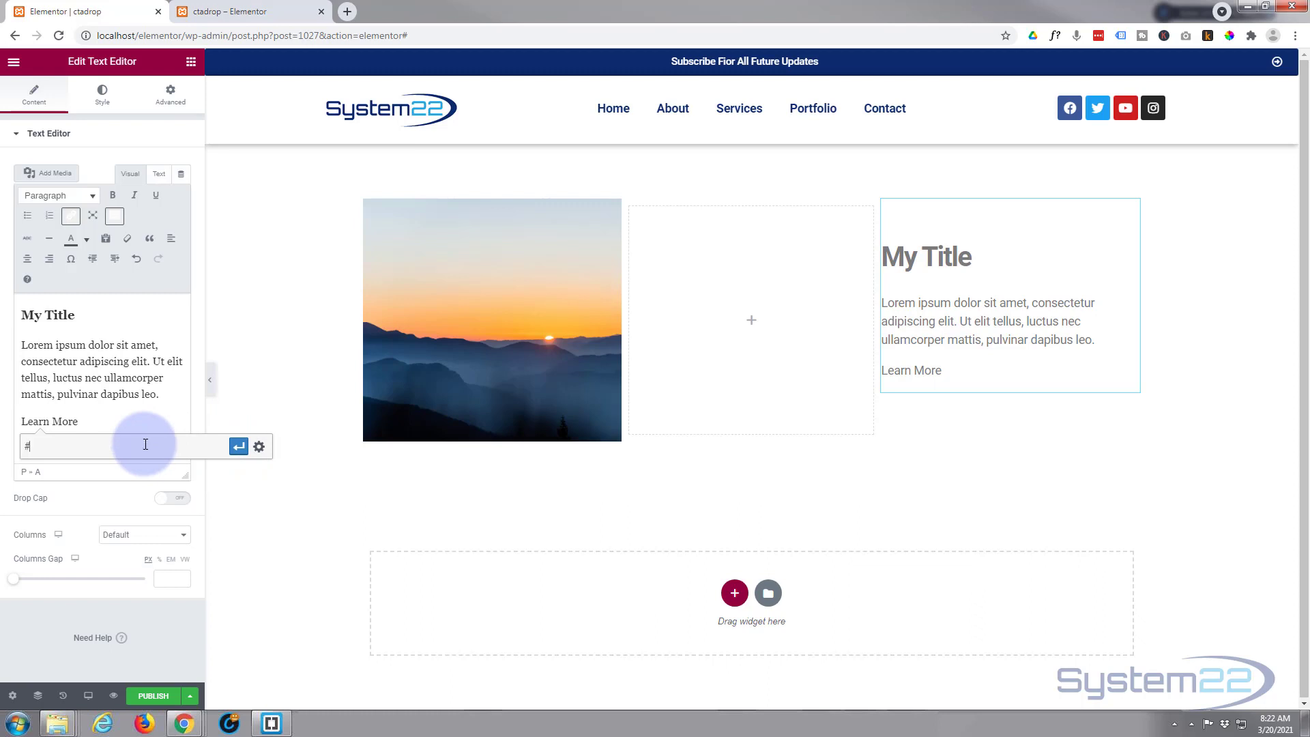
left_click(238, 449)
left_click_drag(117, 427, 4, 420)
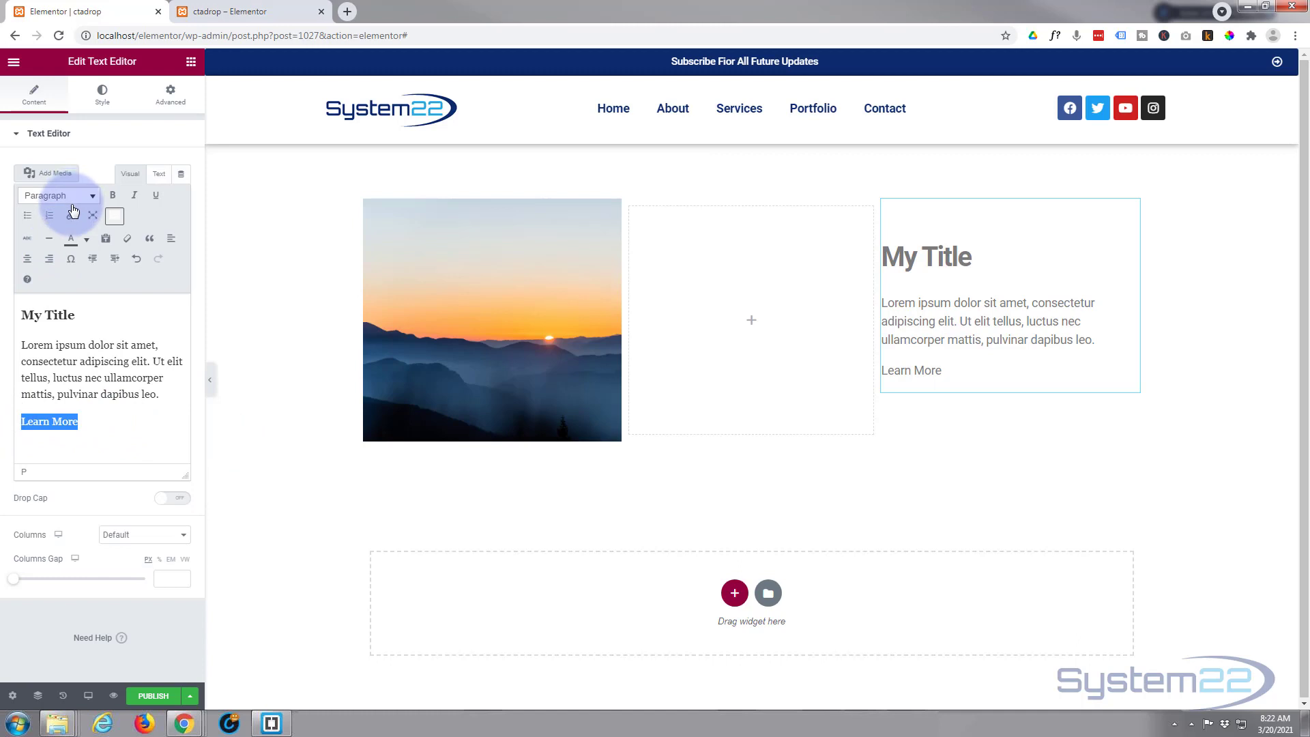
left_click(149, 364)
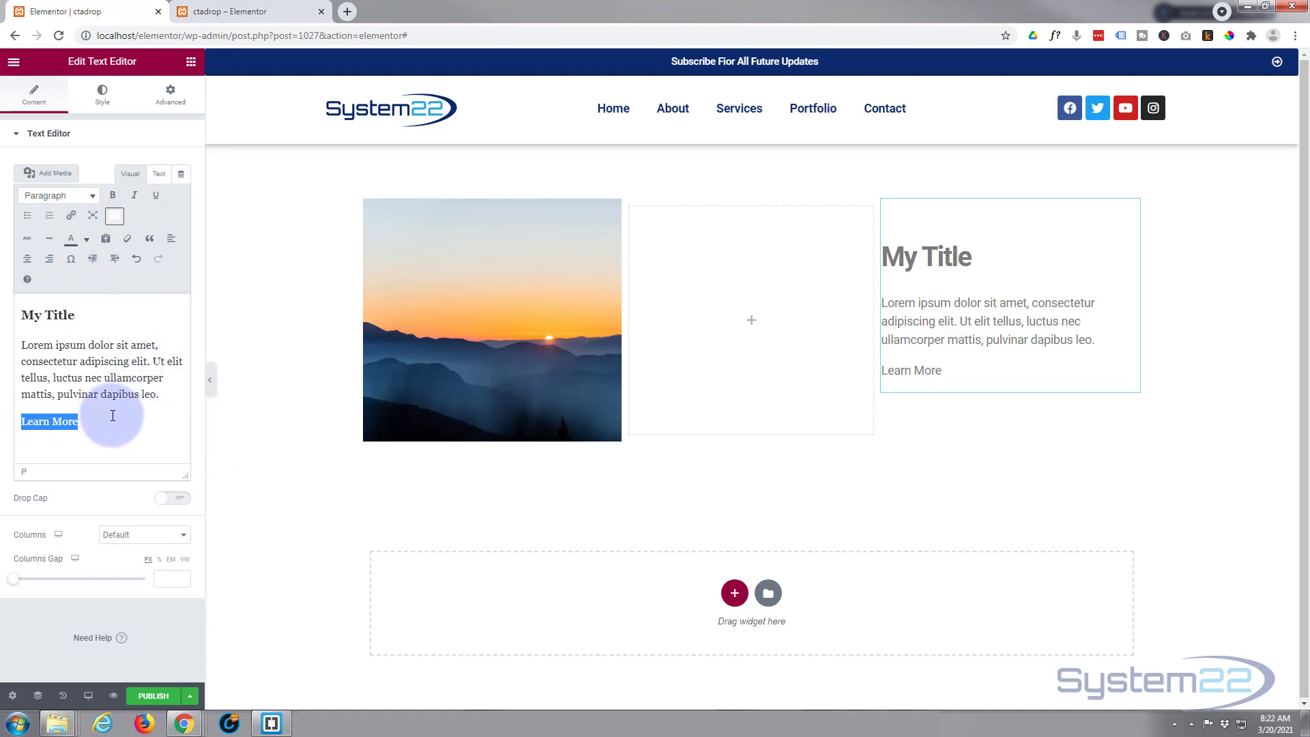
left_click(71, 216)
left_click(258, 447)
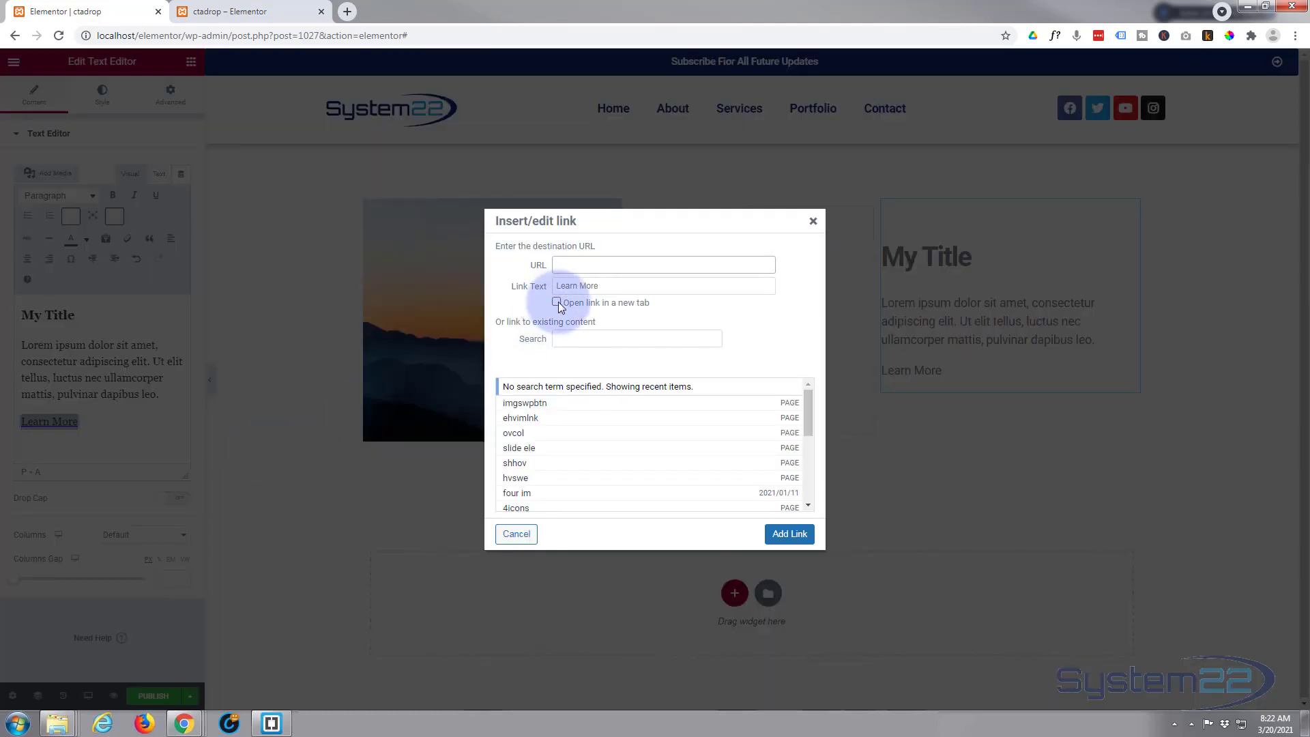
left_click(814, 222)
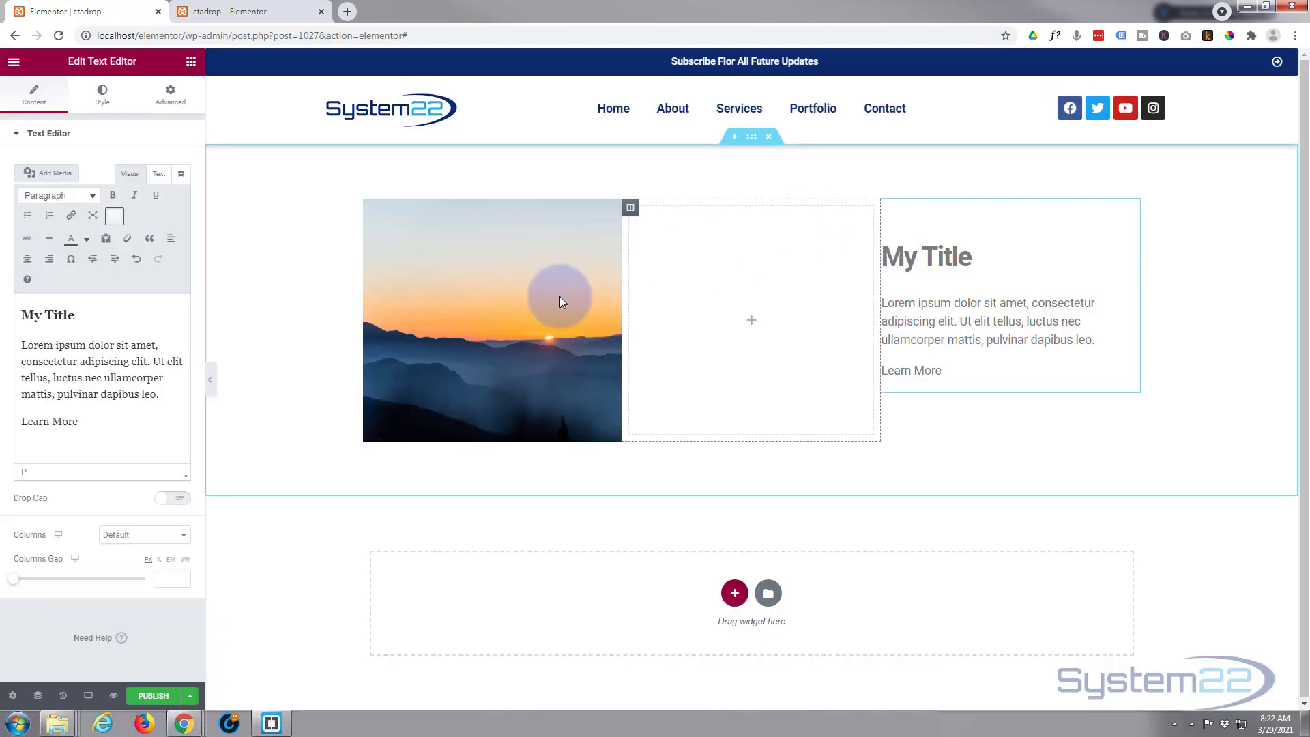
Step: Link the "Learn More" text to the placeholder URL "#" and apply the link
left_click_drag(81, 423, 9, 419)
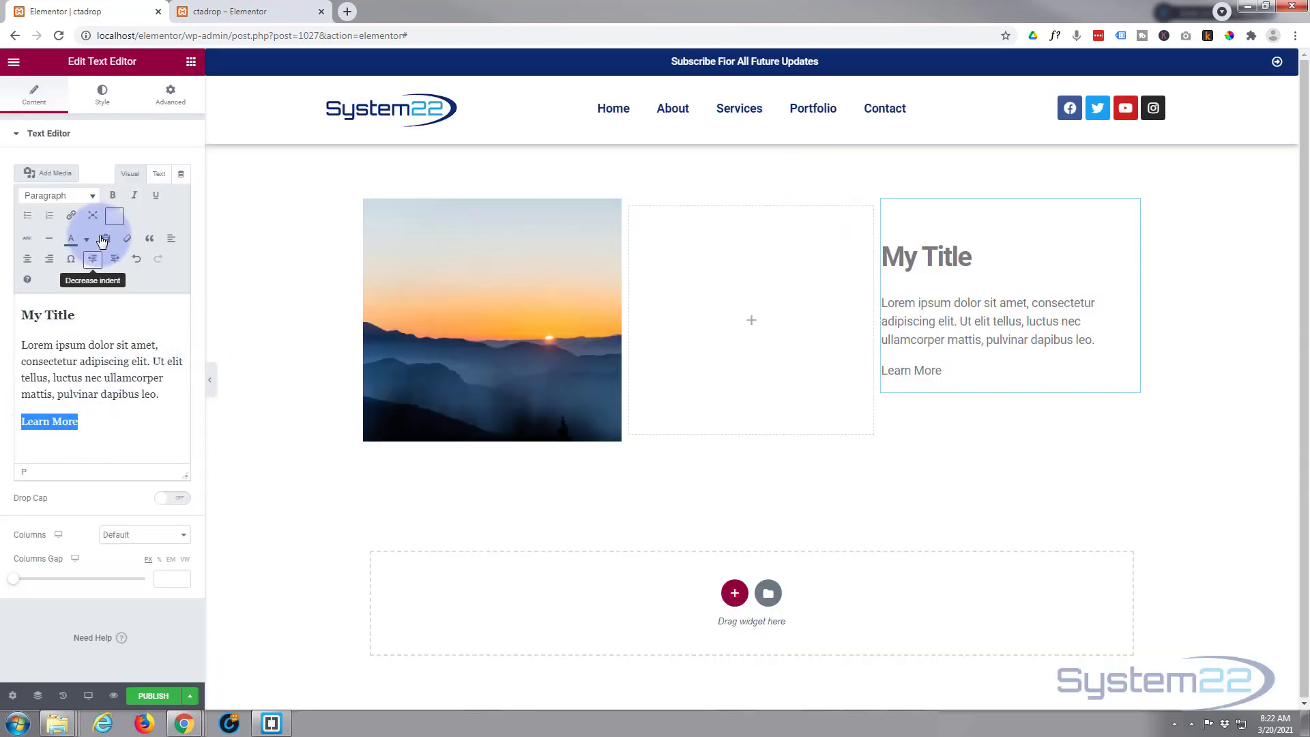
left_click(71, 216)
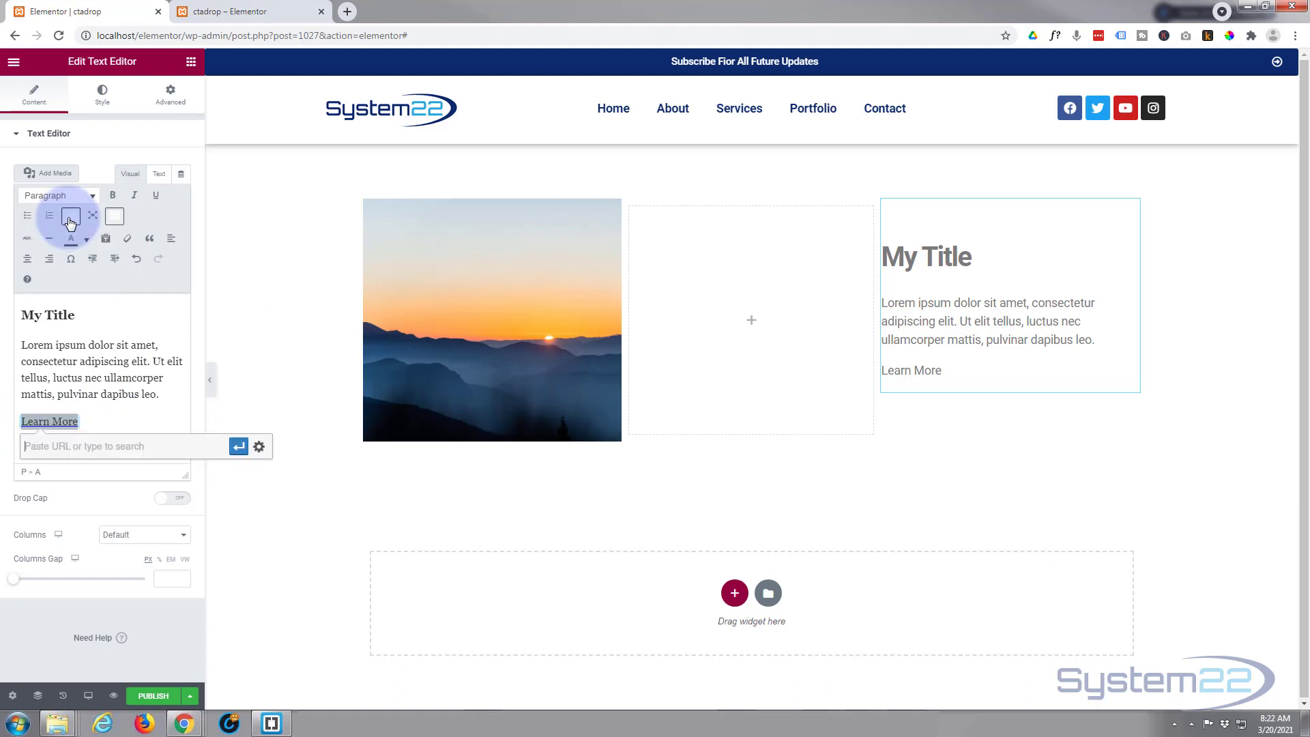
left_click(76, 446)
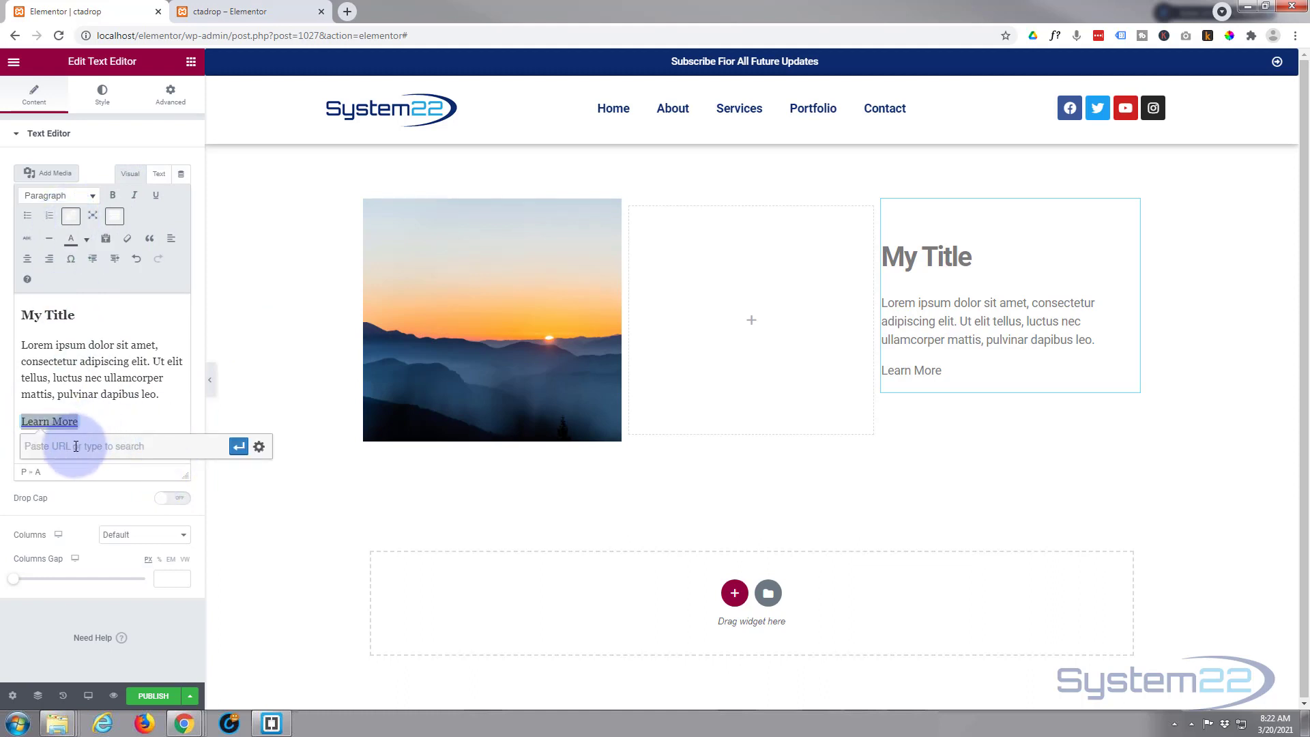
type("#")
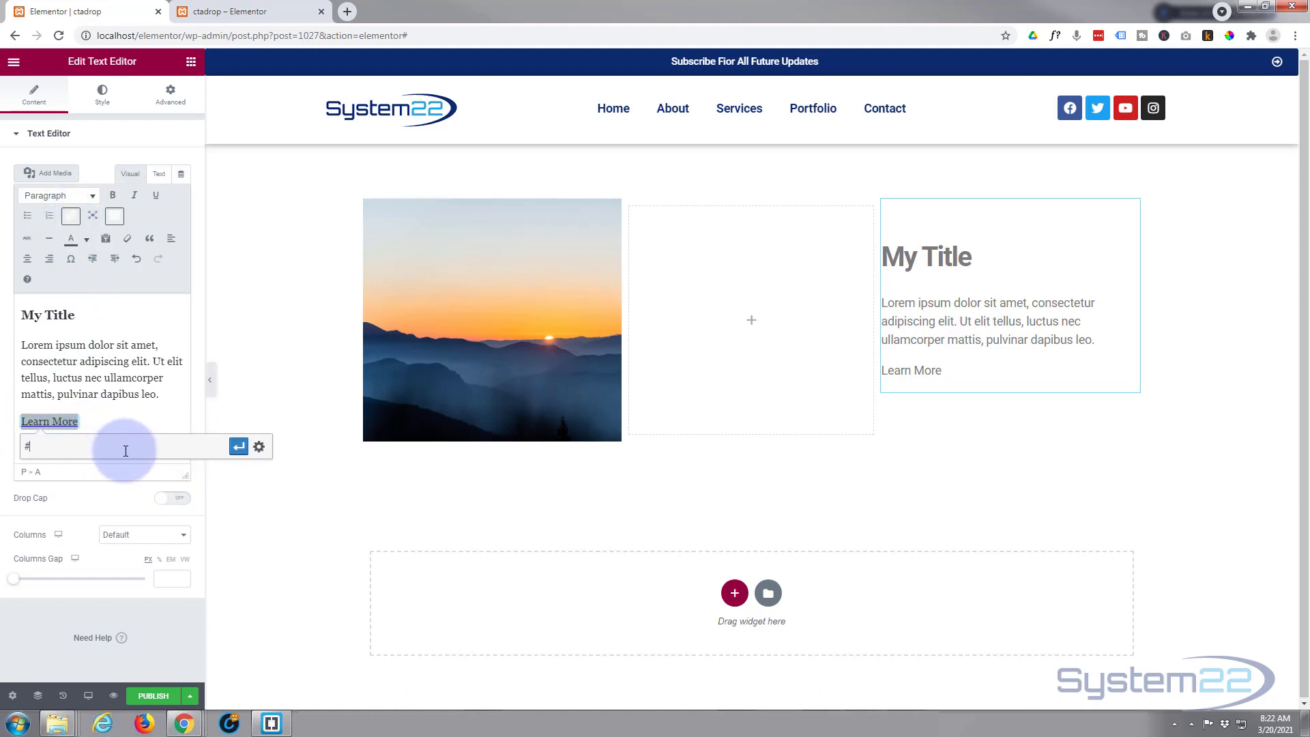
left_click(238, 447)
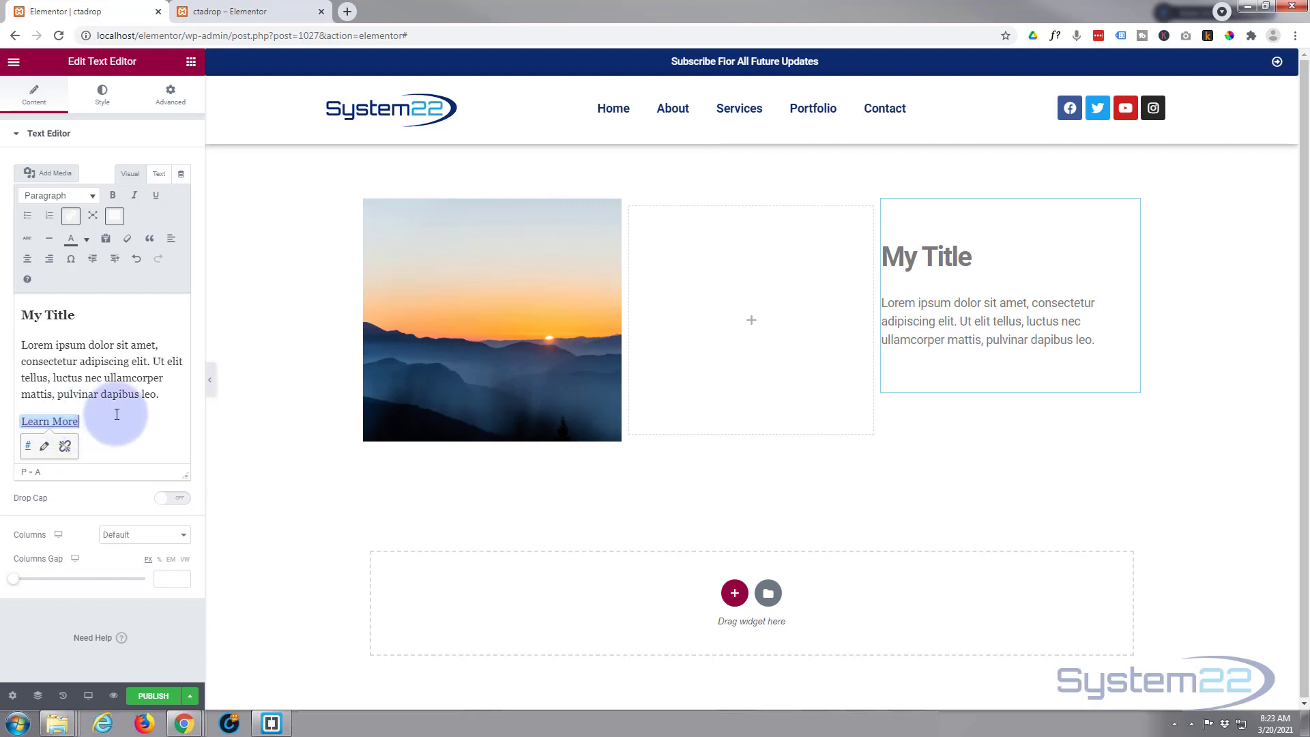
left_click(147, 344)
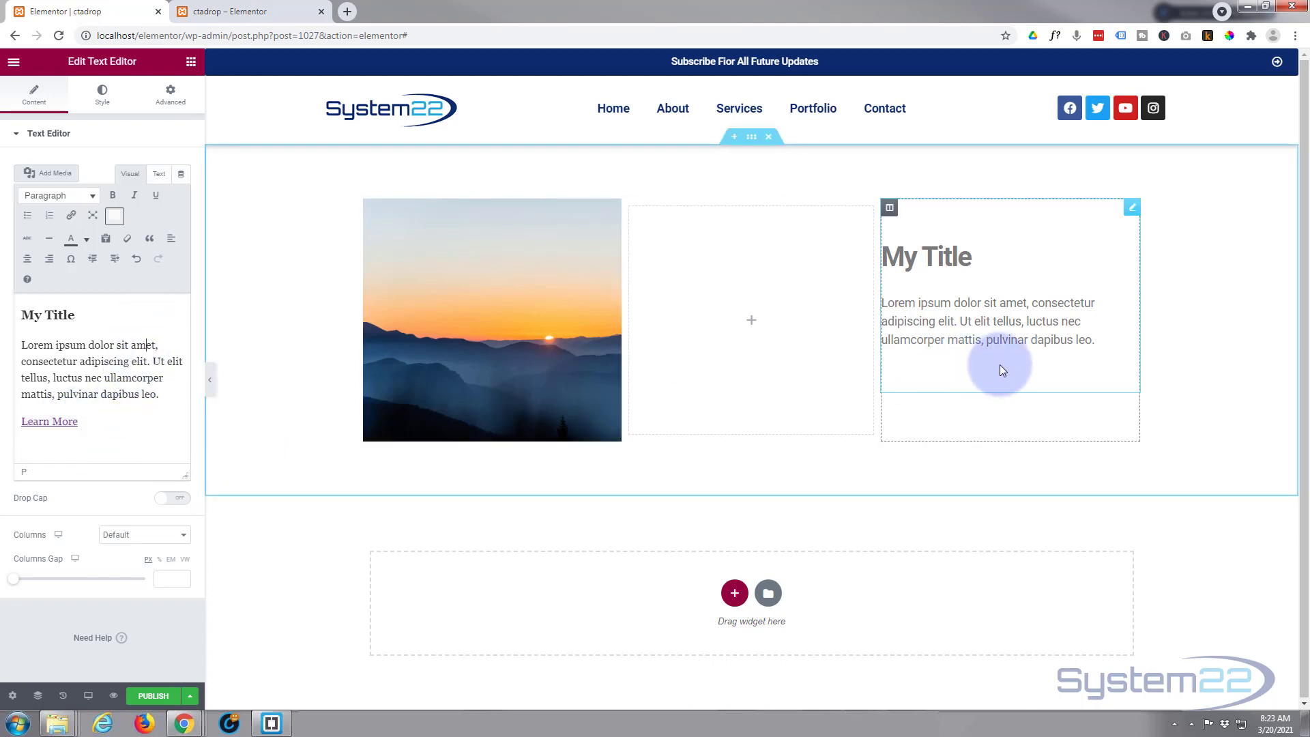
Step: Center-align the title, the placeholder paragraph and the "Learn More" link in the text editor
left_click_drag(969, 370, 880, 371)
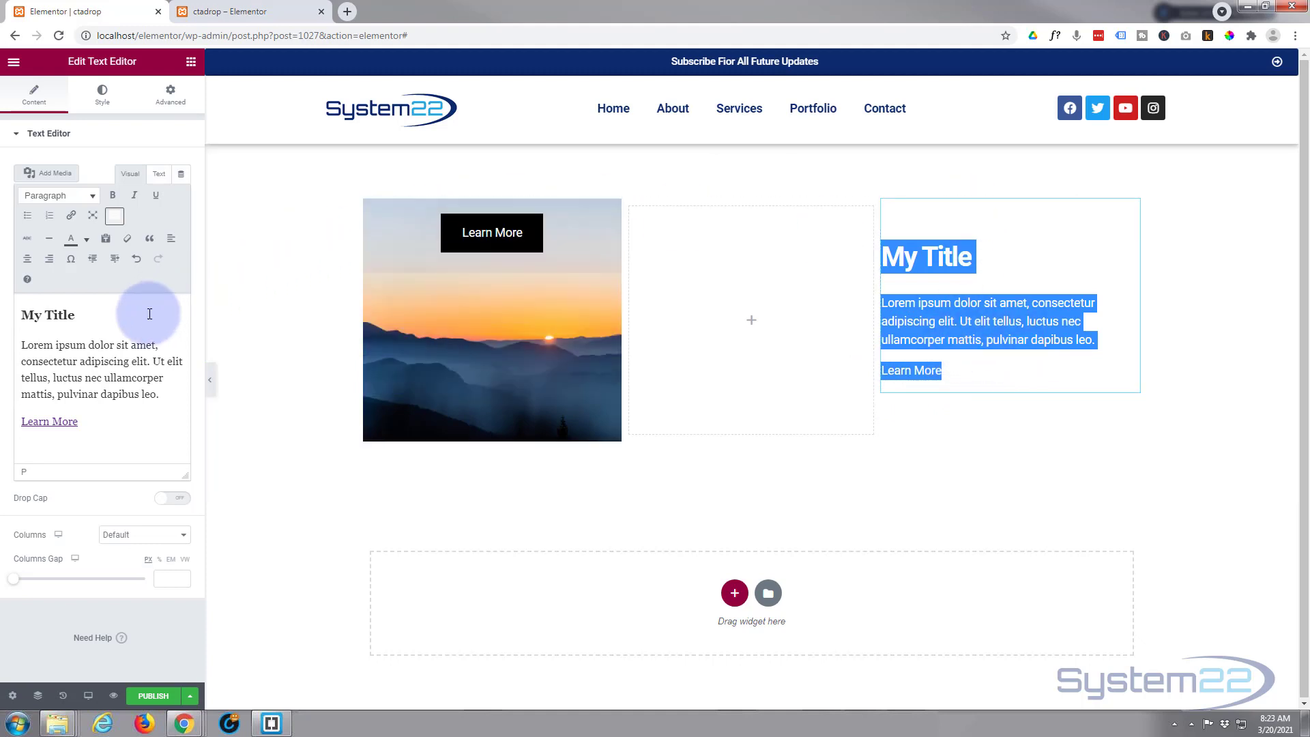
left_click(80, 424)
left_click_drag(79, 423, 13, 282)
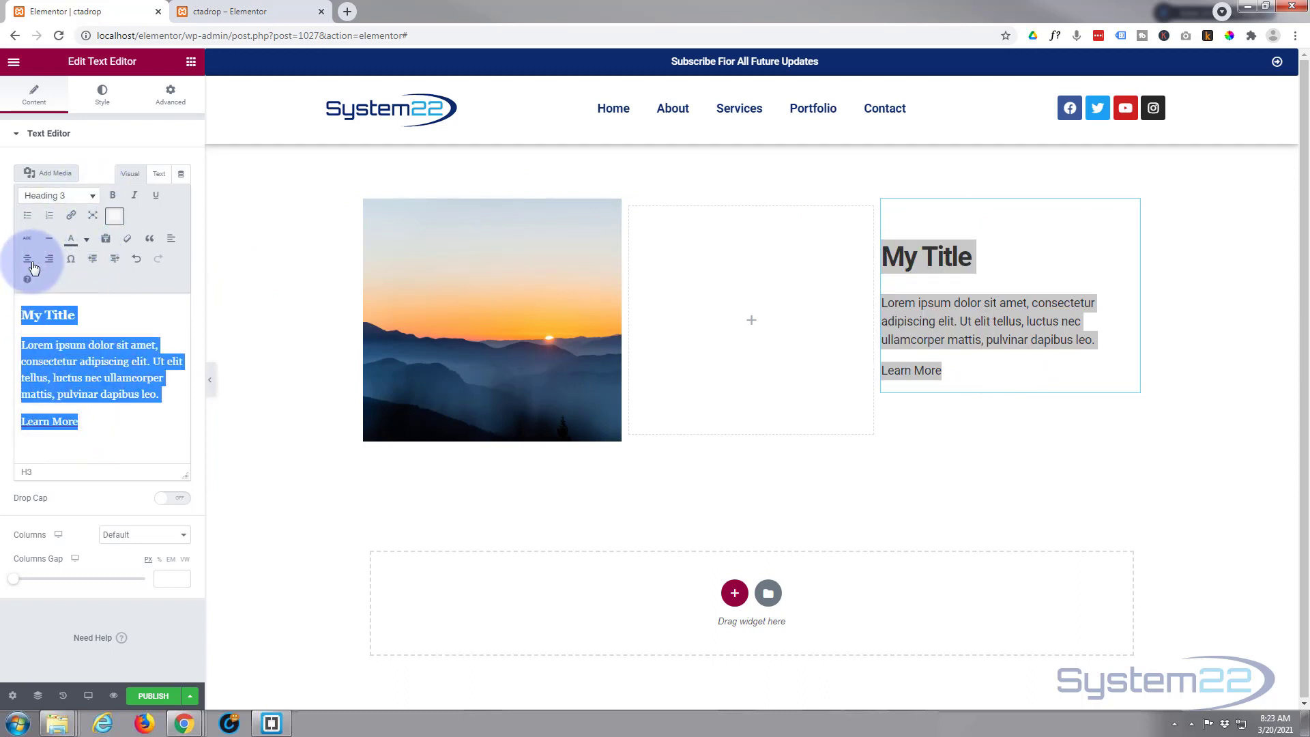
left_click(27, 264)
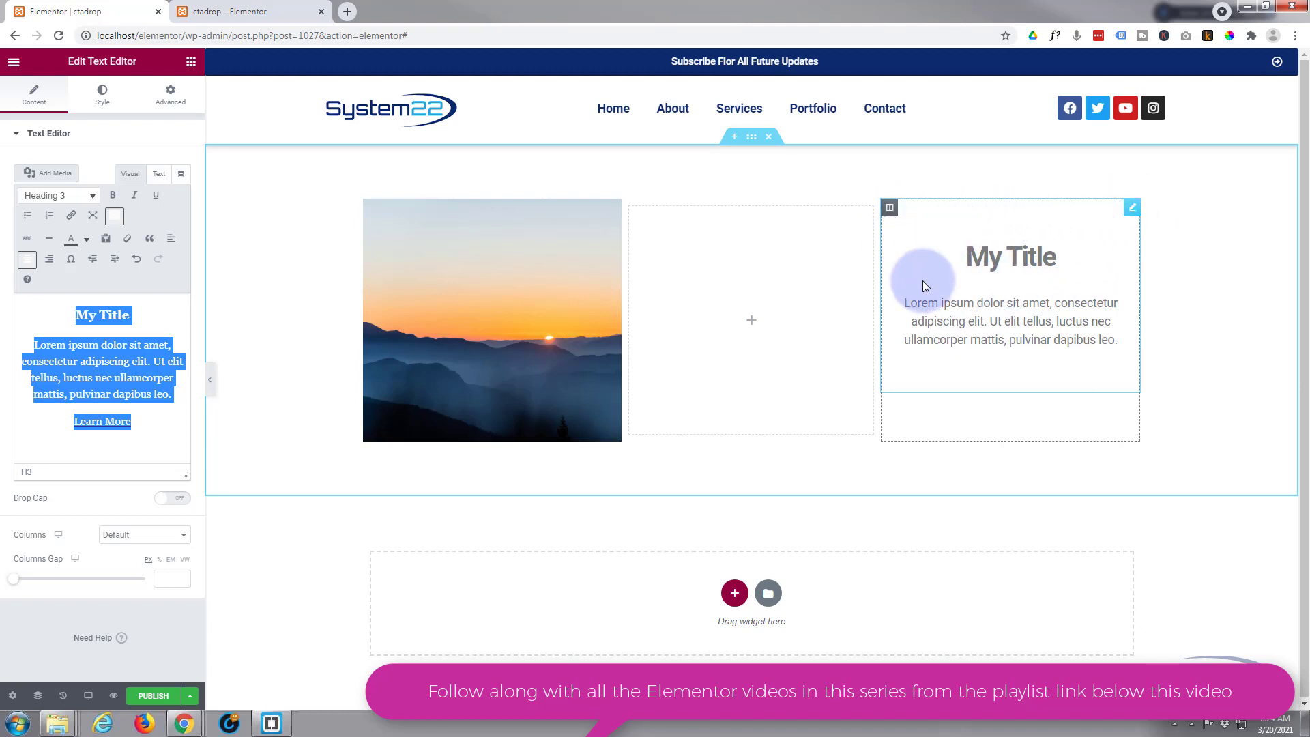
Step: Set the sunset-over-mountains picture from the media library as the classic background image of the third column
left_click(891, 210)
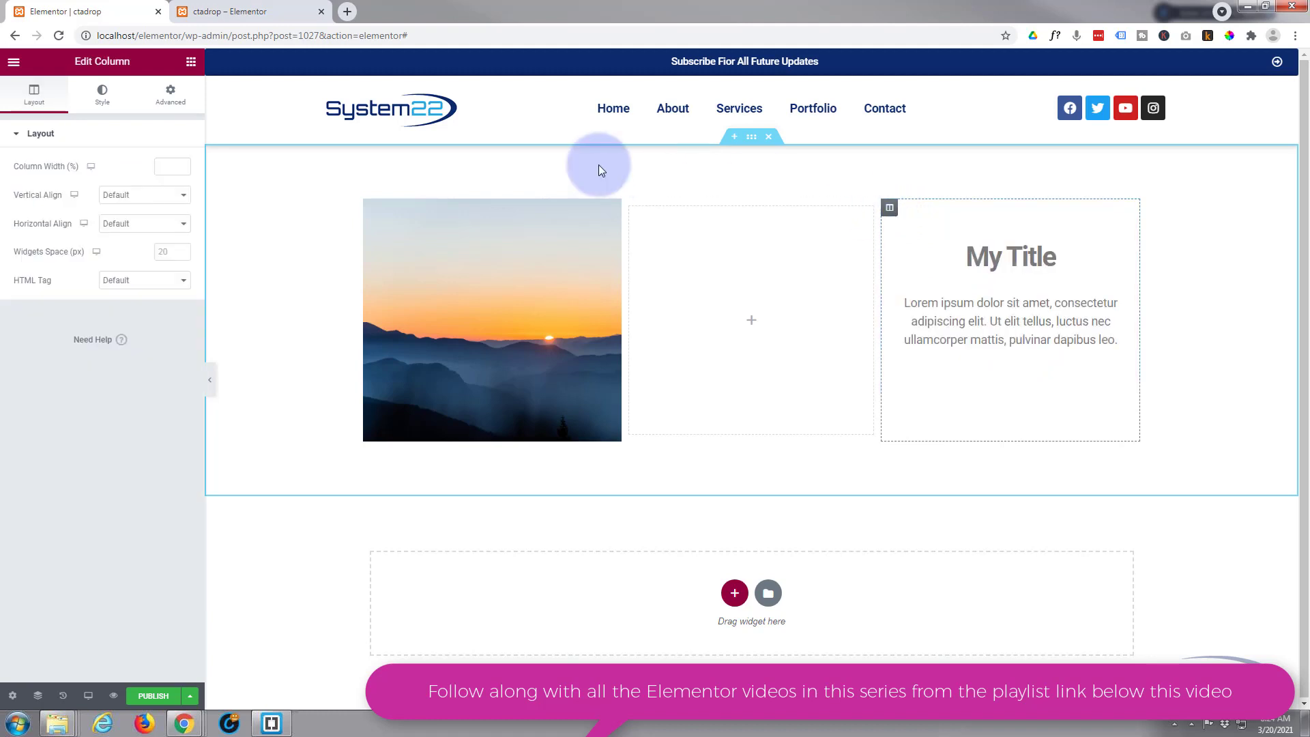
left_click(102, 95)
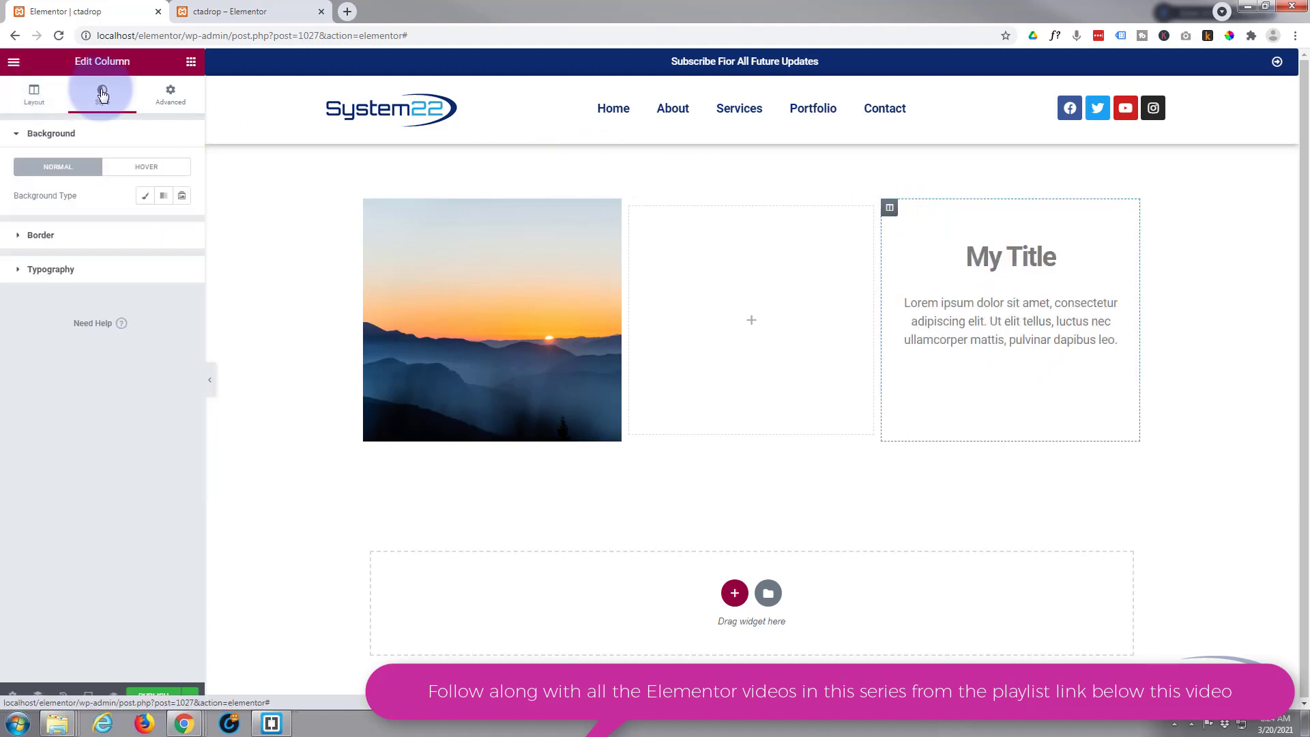
left_click(146, 197)
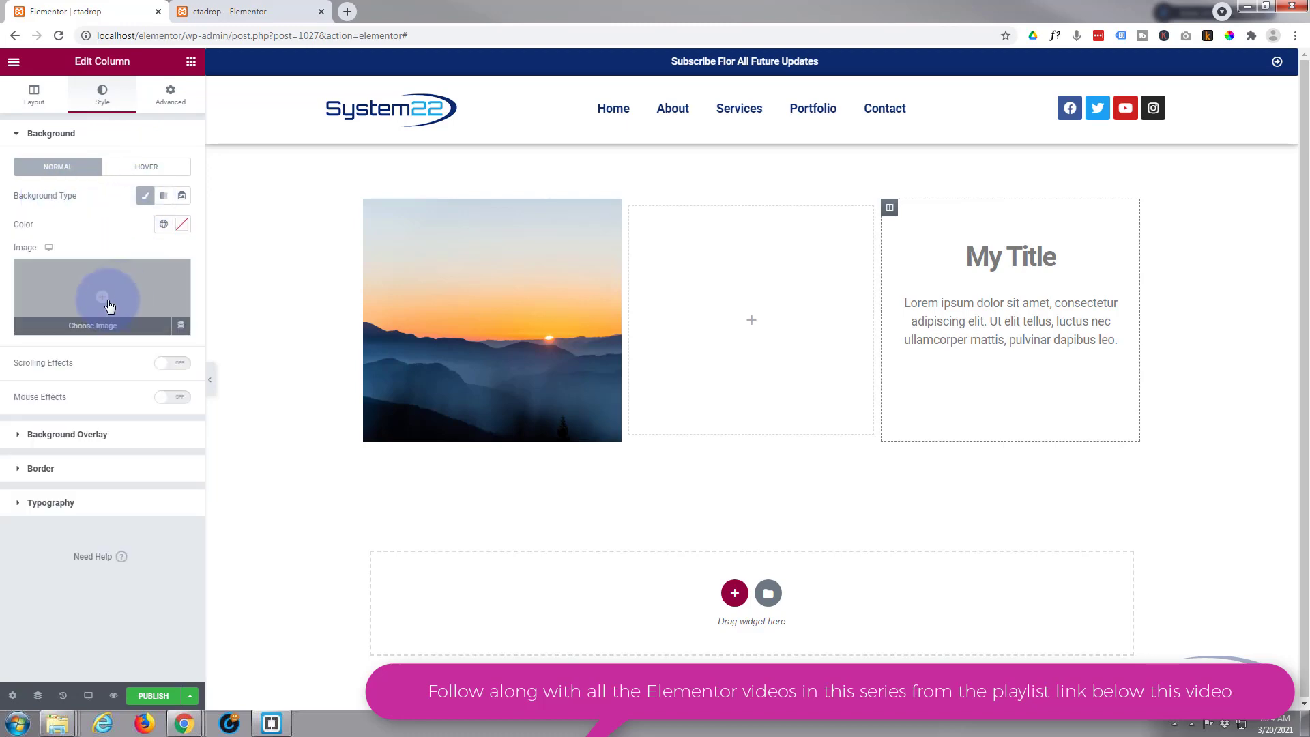
left_click(105, 296)
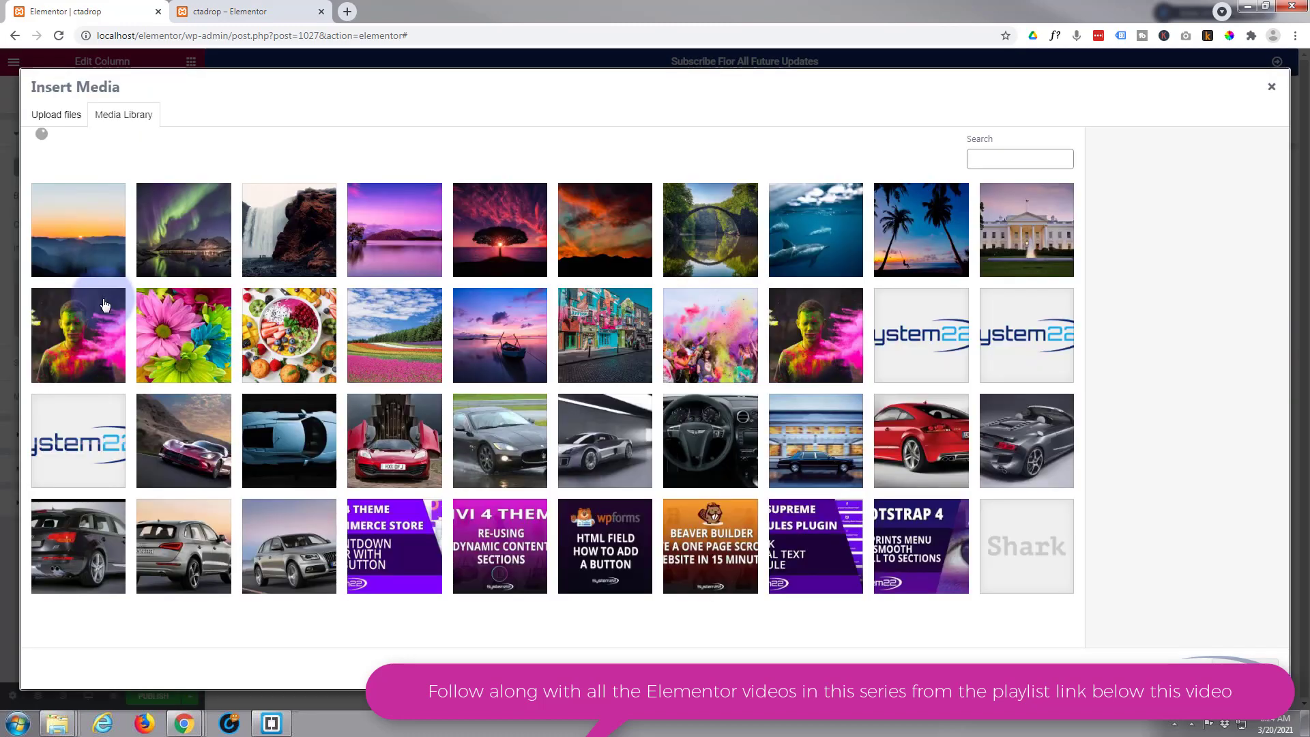
left_click(89, 245)
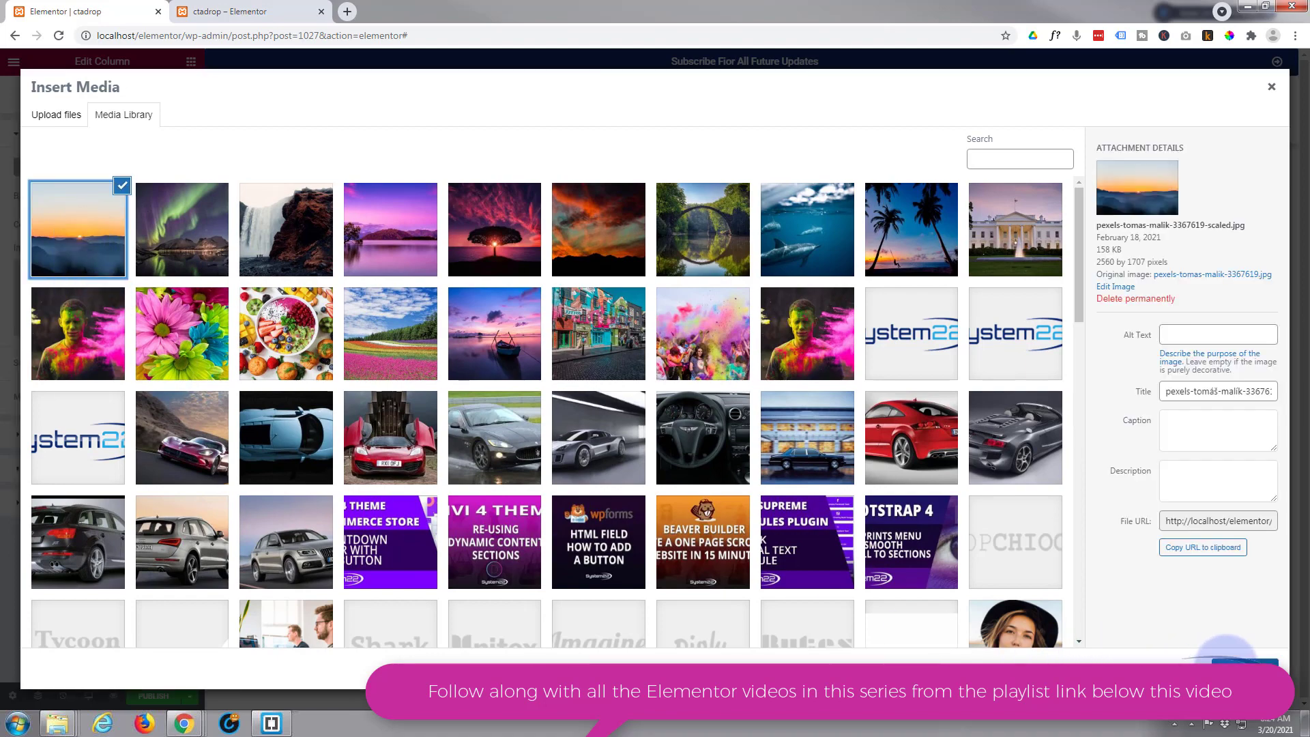
left_click(1227, 654)
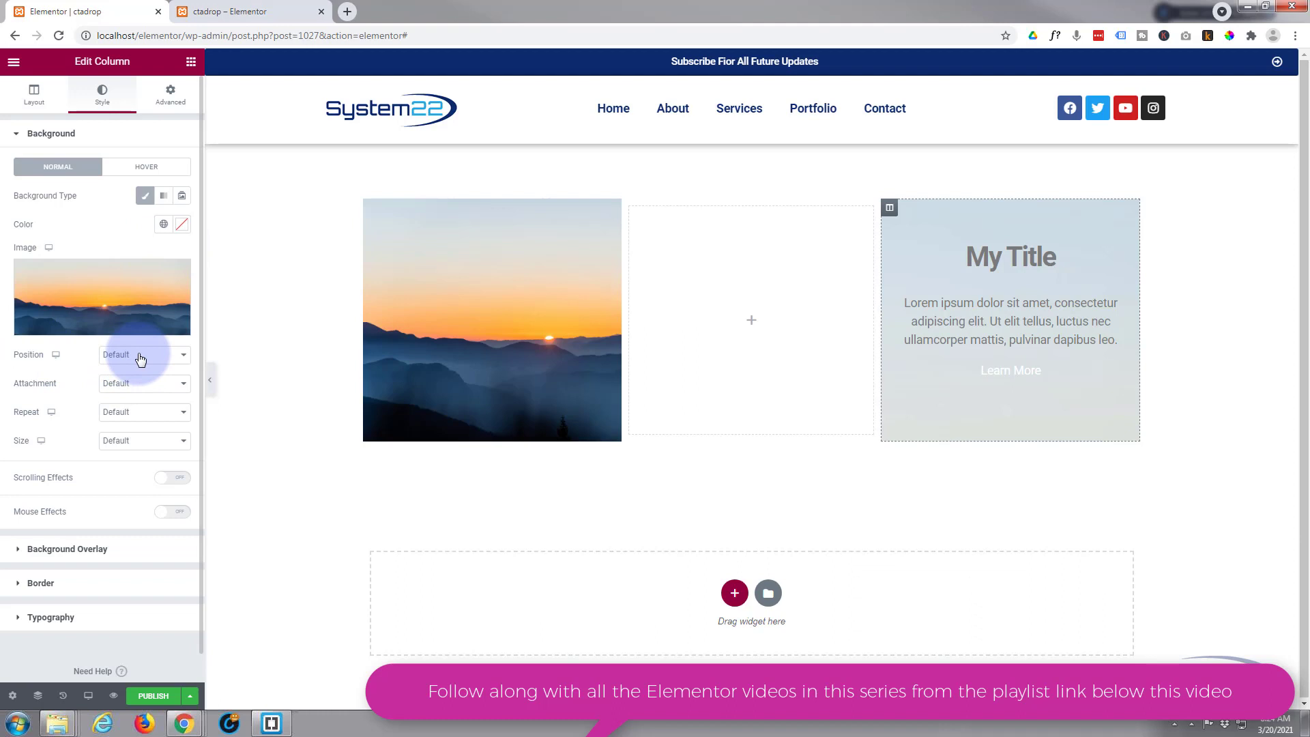
Step: Set the third column's background image size to Cover and its repeat to No-repeat
left_click(136, 442)
left_click(130, 478)
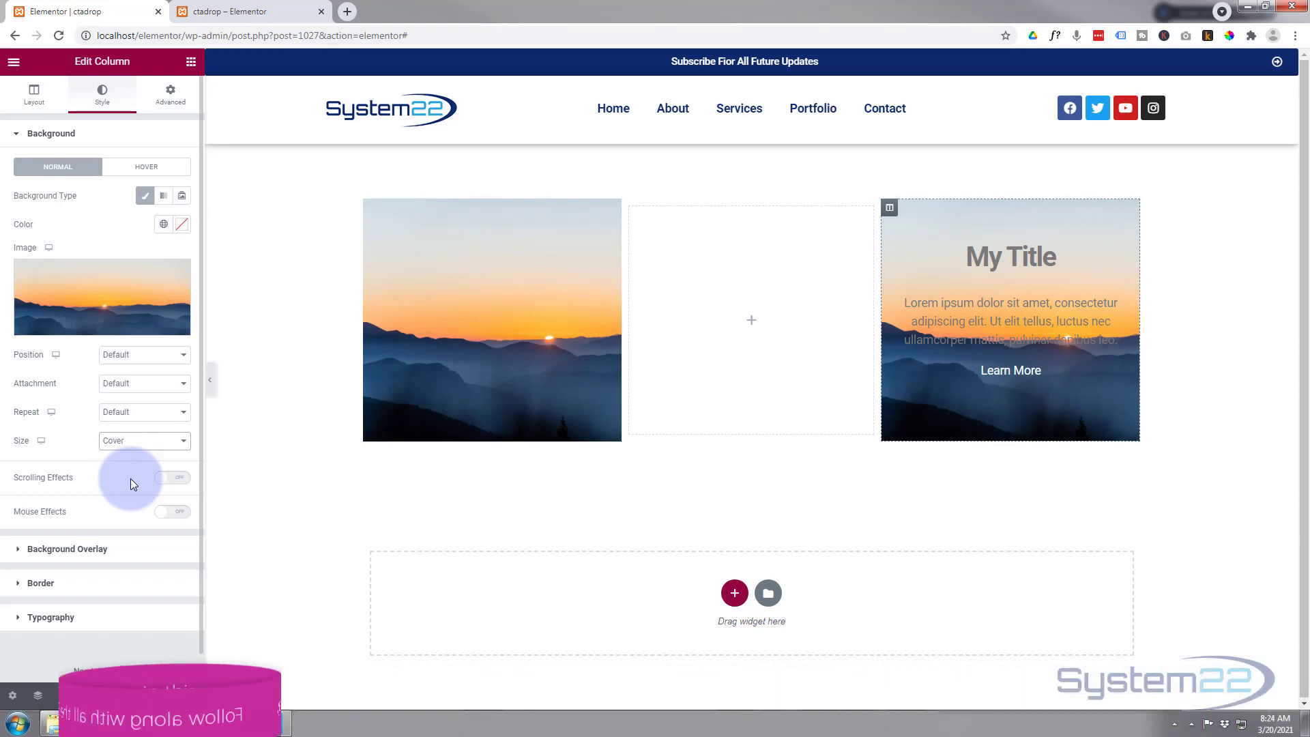
left_click(126, 411)
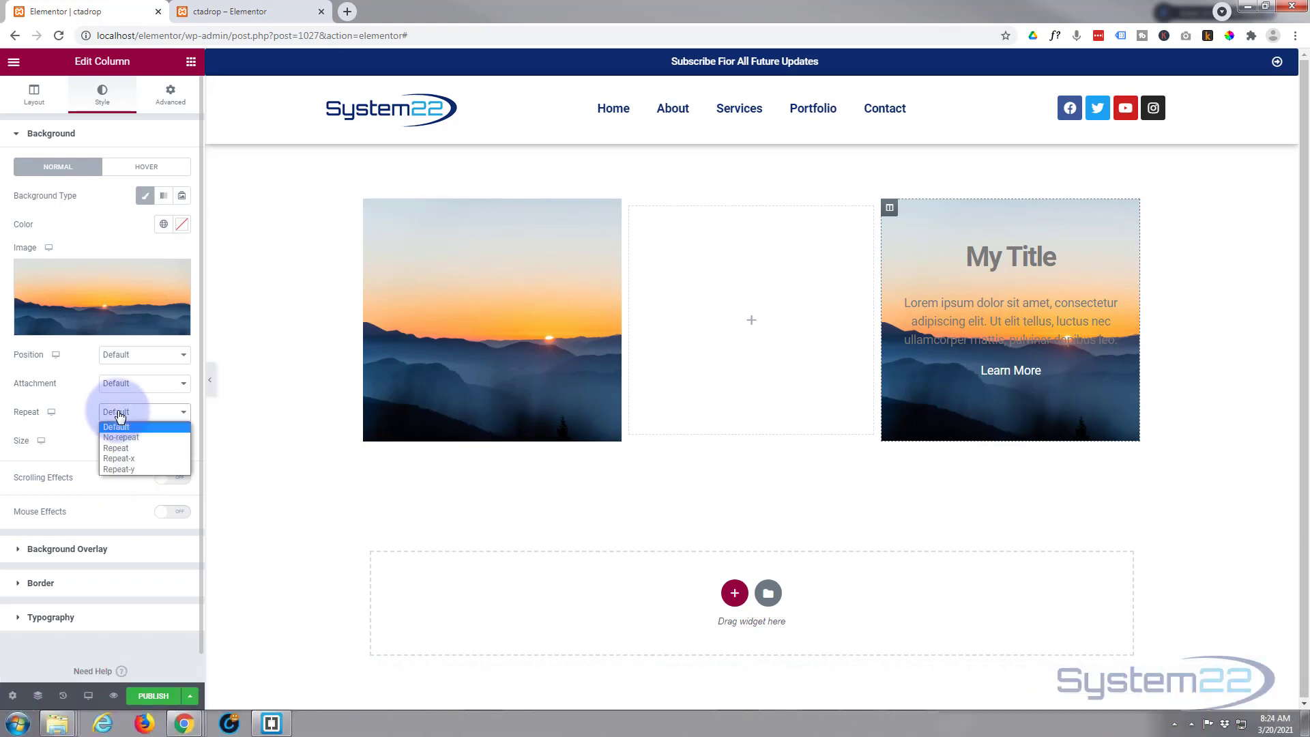
key("Escape")
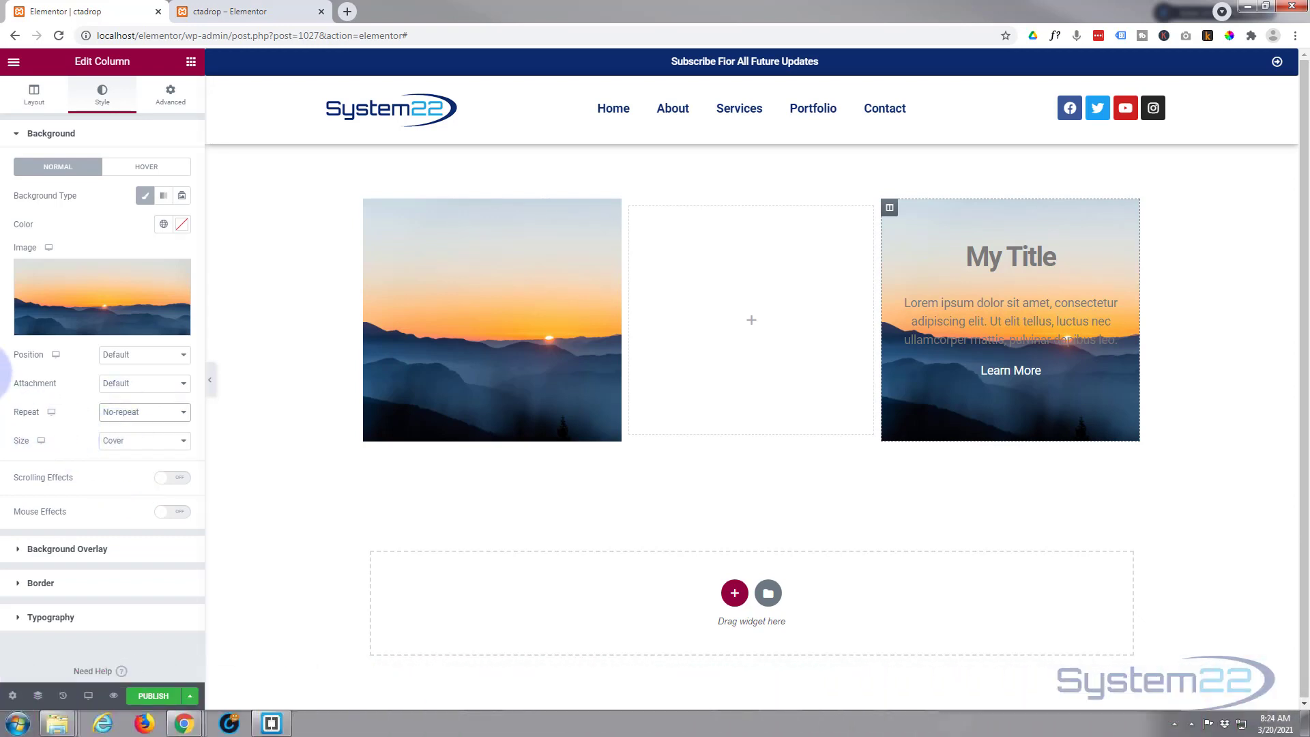
left_click(140, 356)
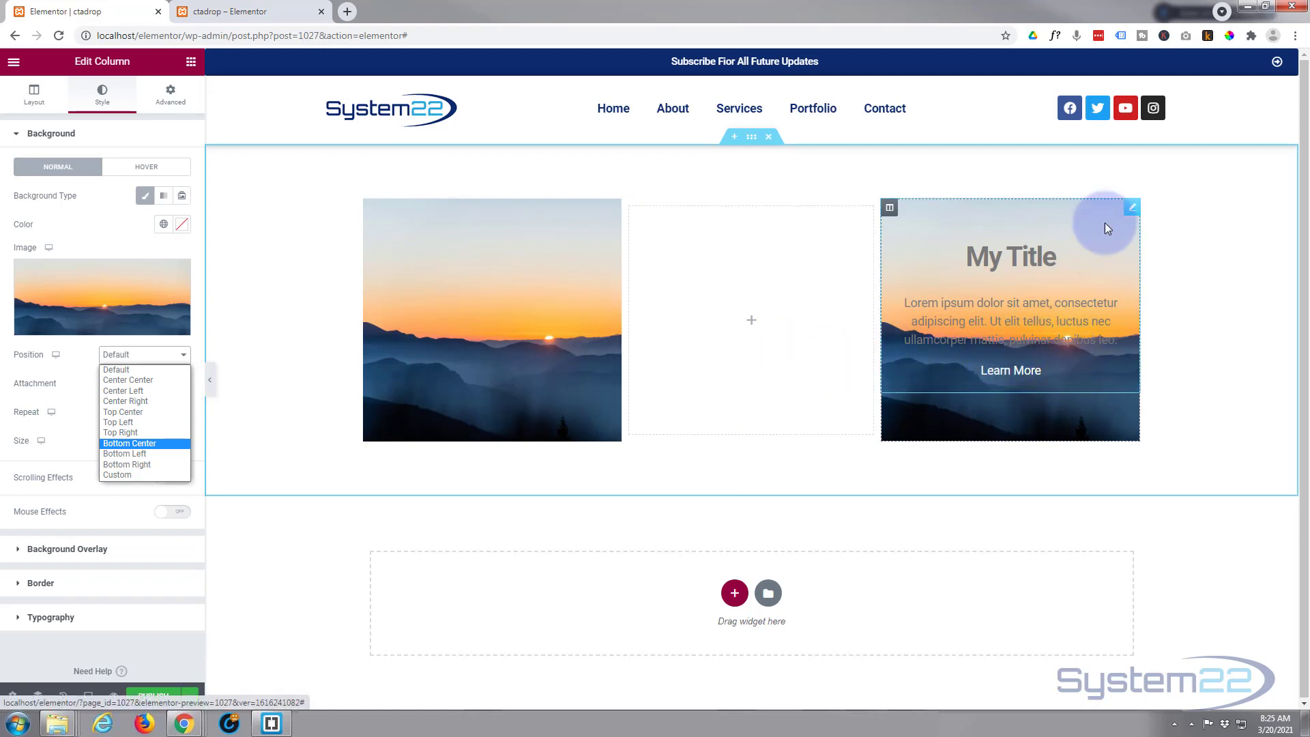
Step: In the text widget's HTML, add "background:#000;" to the inline style of the "Learn More" paragraph
left_click(1131, 209)
left_click(1131, 209)
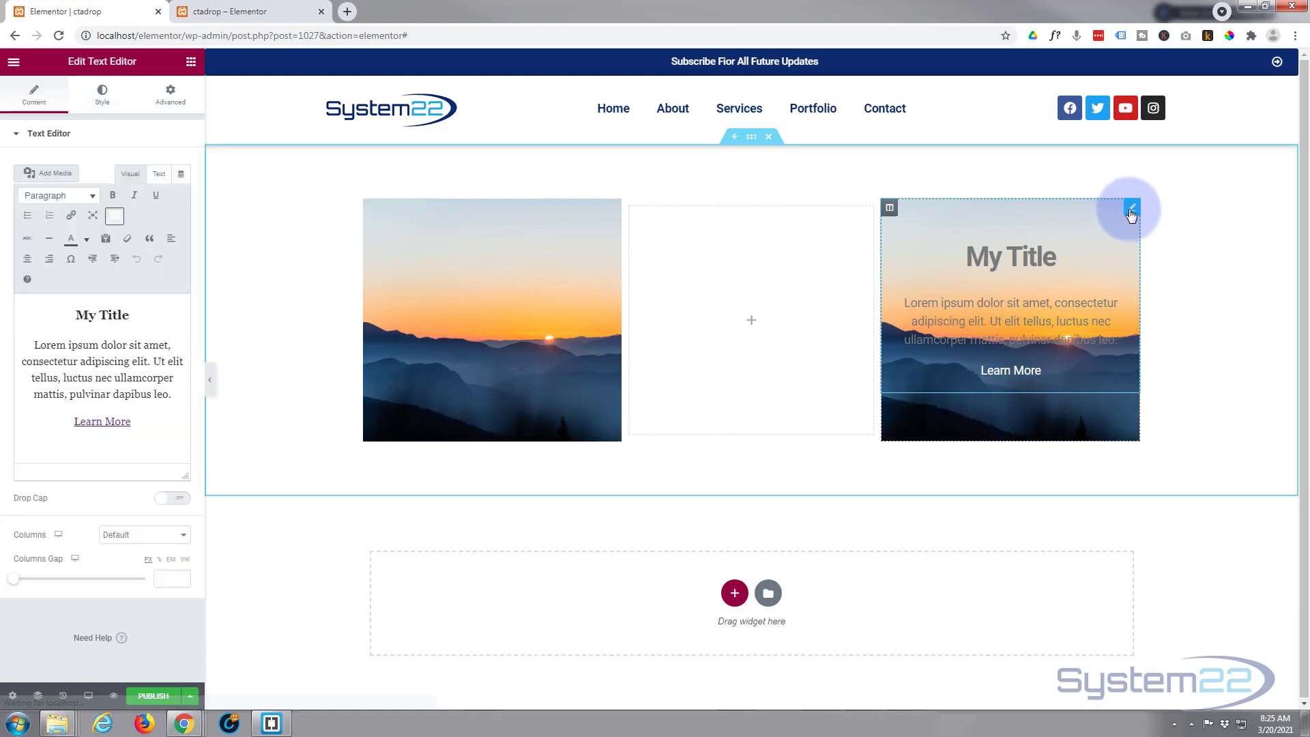
left_click(160, 177)
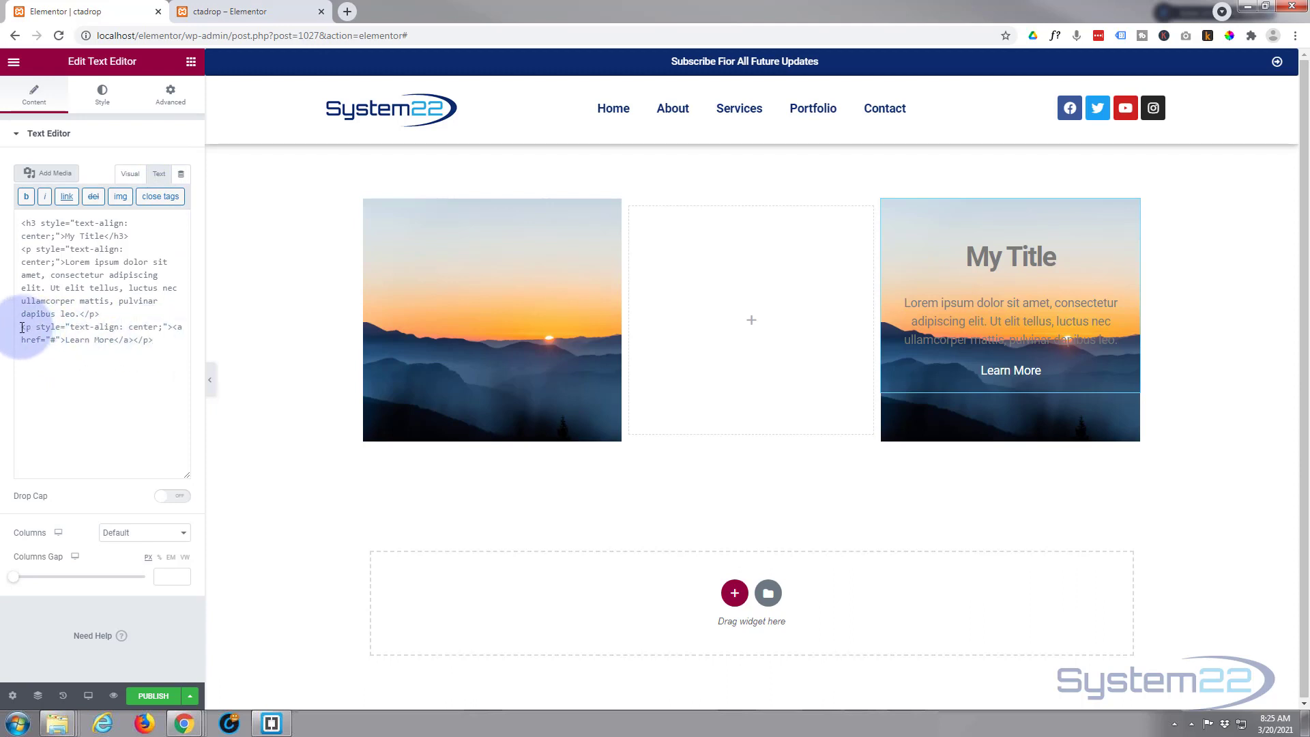
left_click_drag(20, 326, 162, 324)
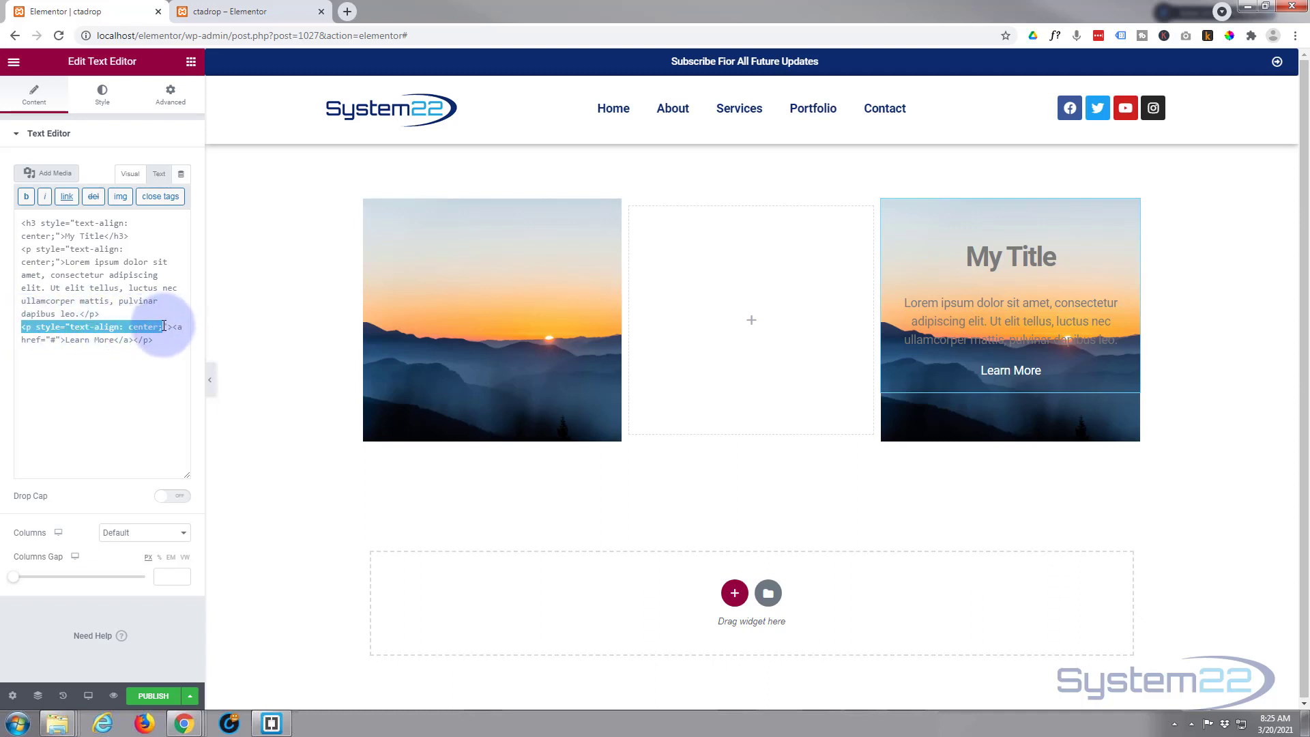
left_click(187, 322)
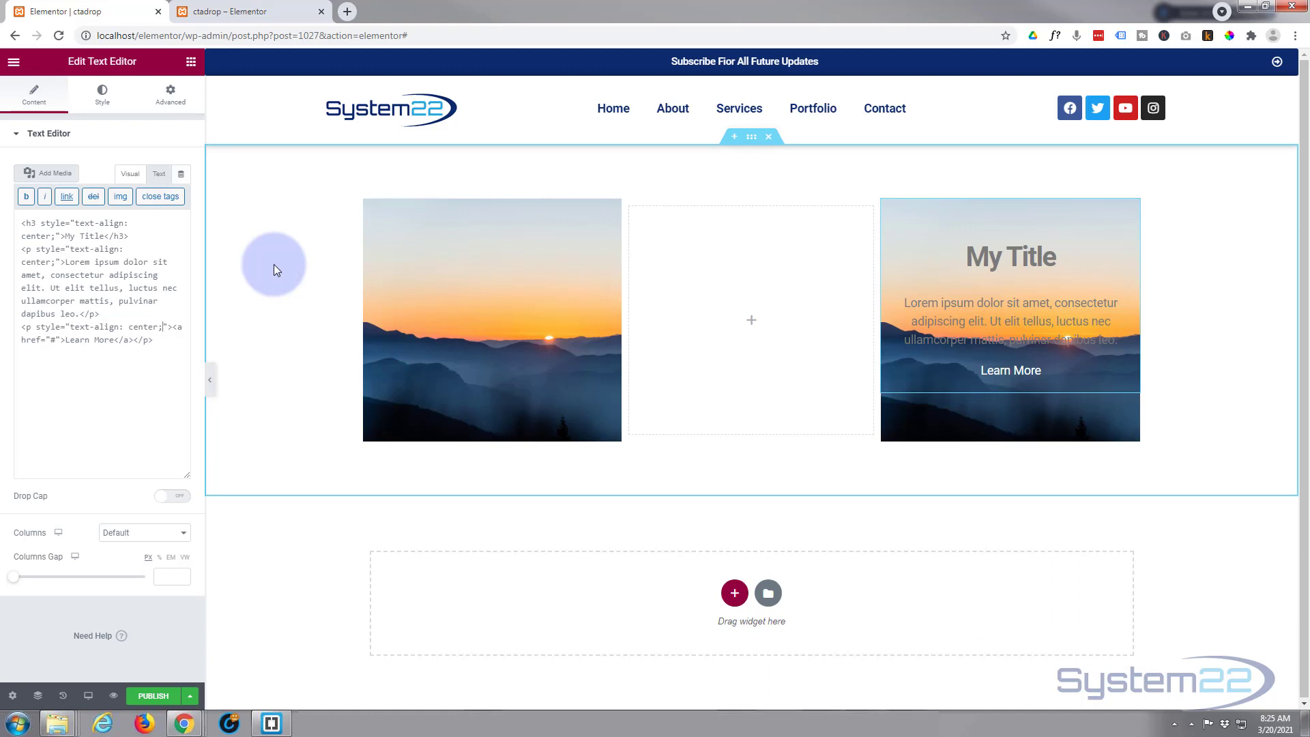
type("background:")
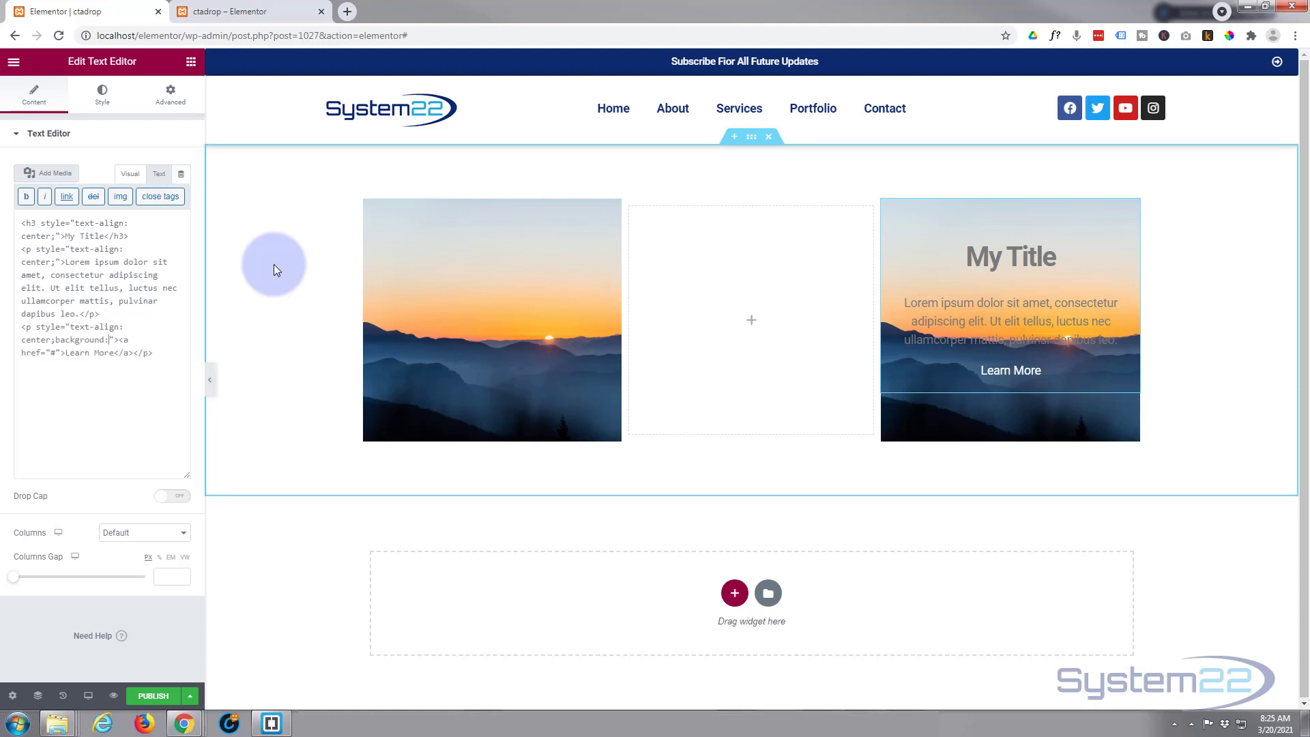
type("#000")
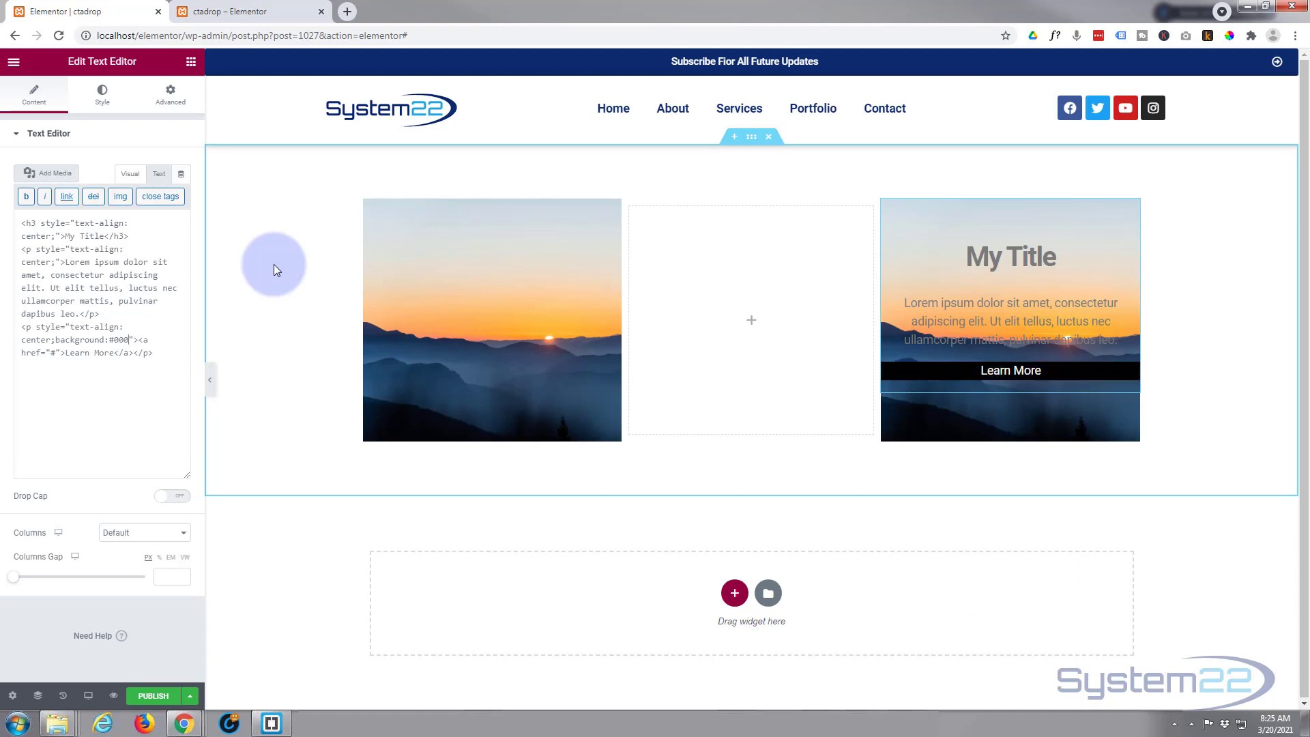
type(";")
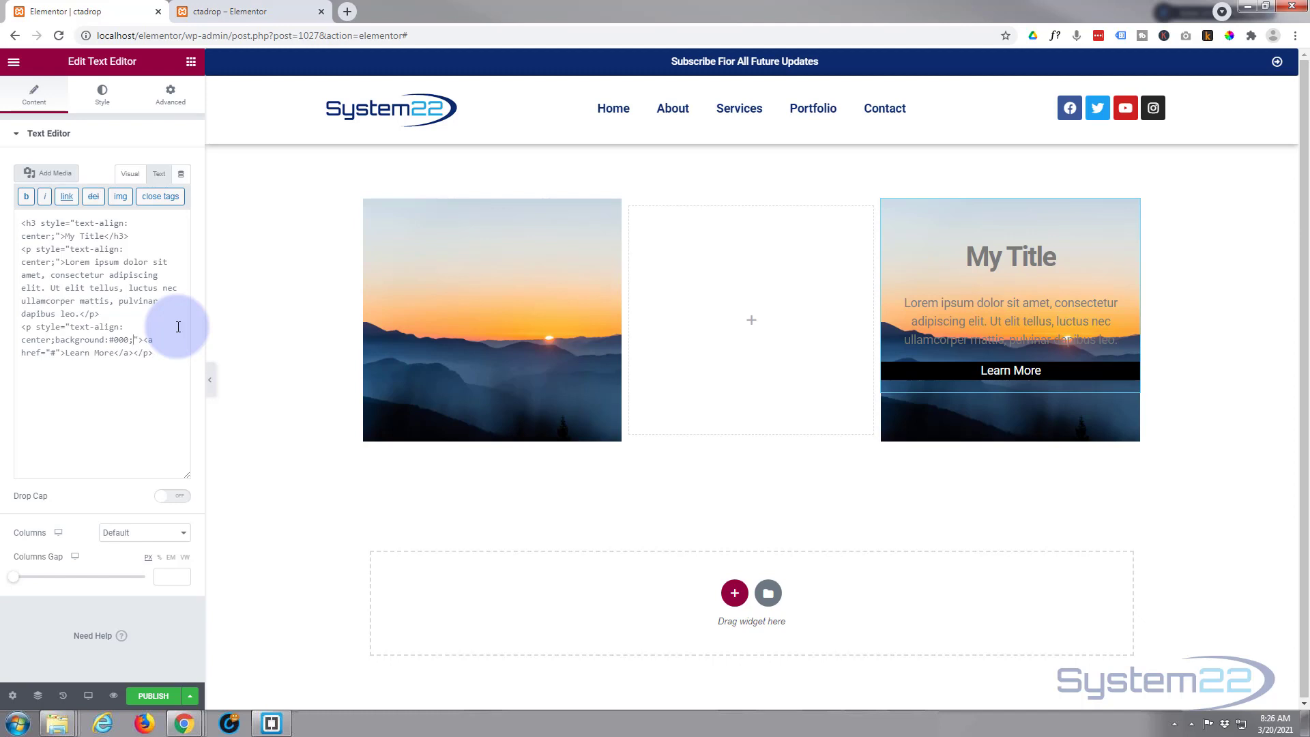
Step: Extend the "Learn More" paragraph's inline style with "width:150px;" and "margin:auto" to make a centered button shape
type("width:150px")
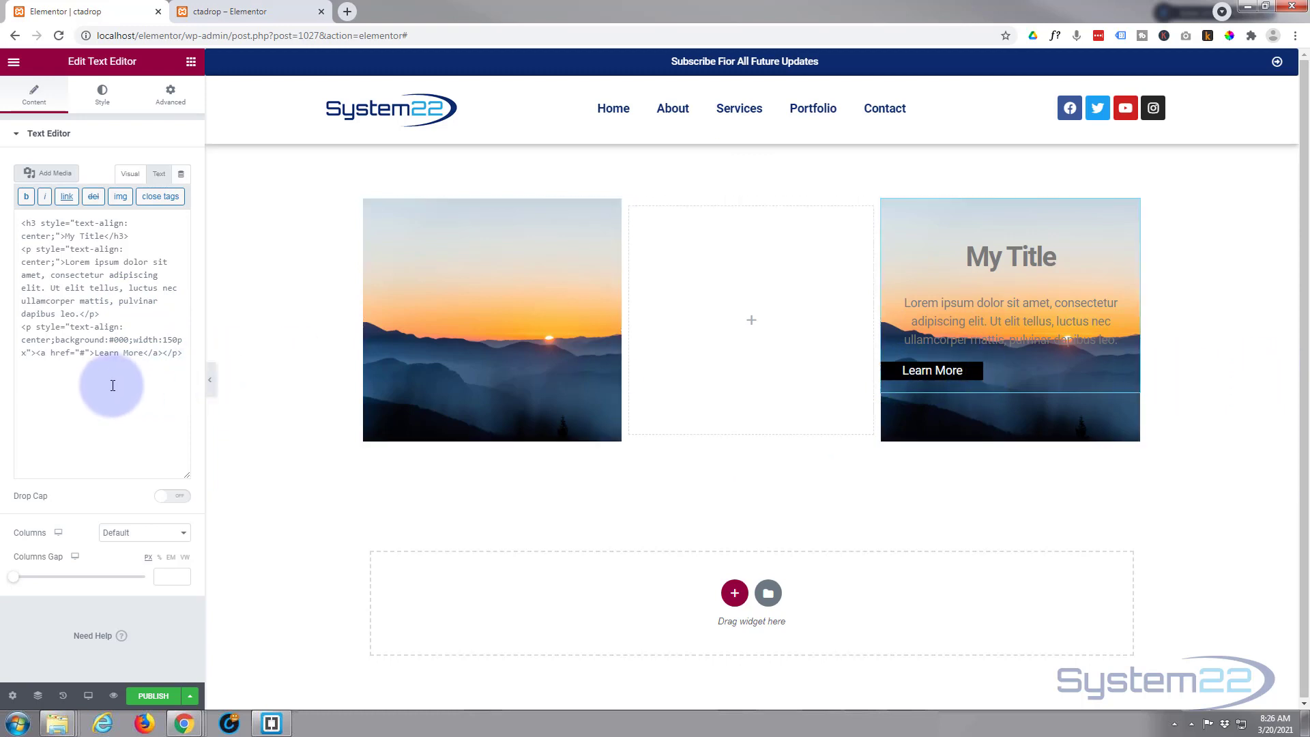
left_click(27, 350)
type(";")
type("margin:auto")
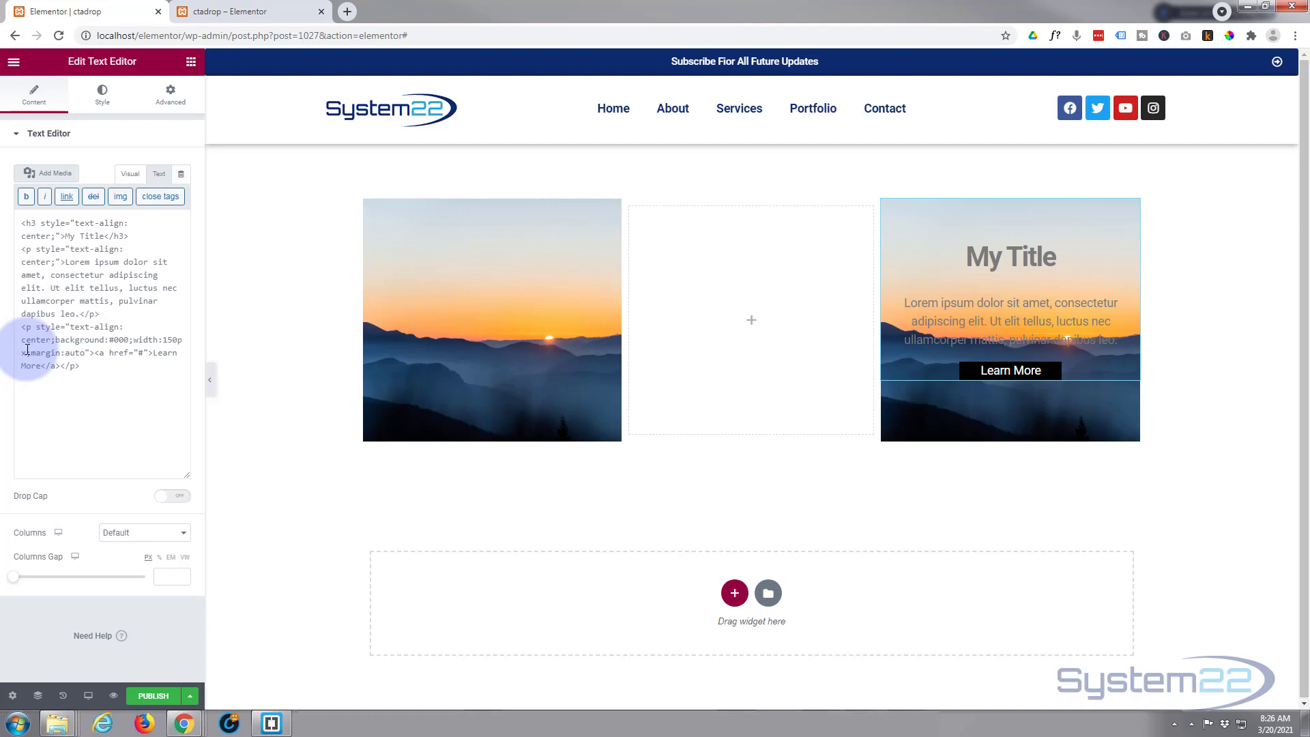
Step: Add "padding:15px;" to the "Learn More" paragraph's inline style after the margin rule
type(";")
key("BackSpace")
type("padding:")
type("15px")
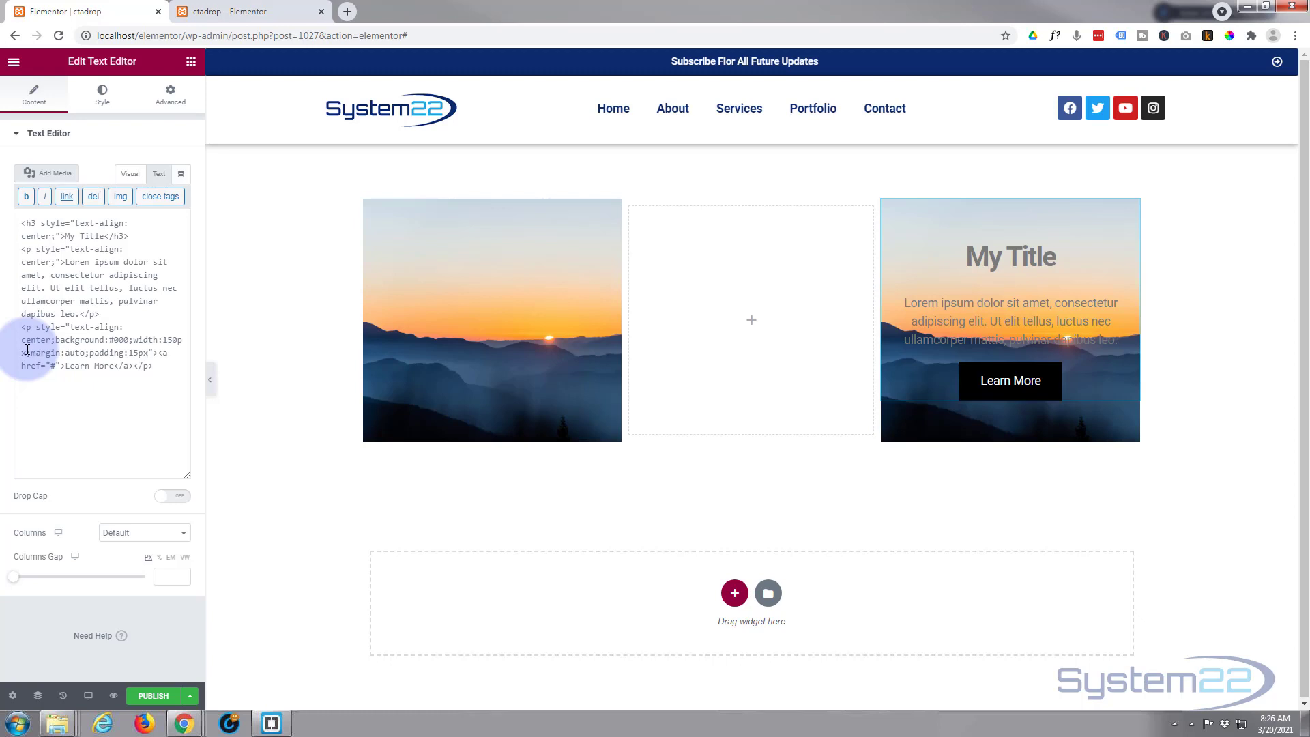
type(";")
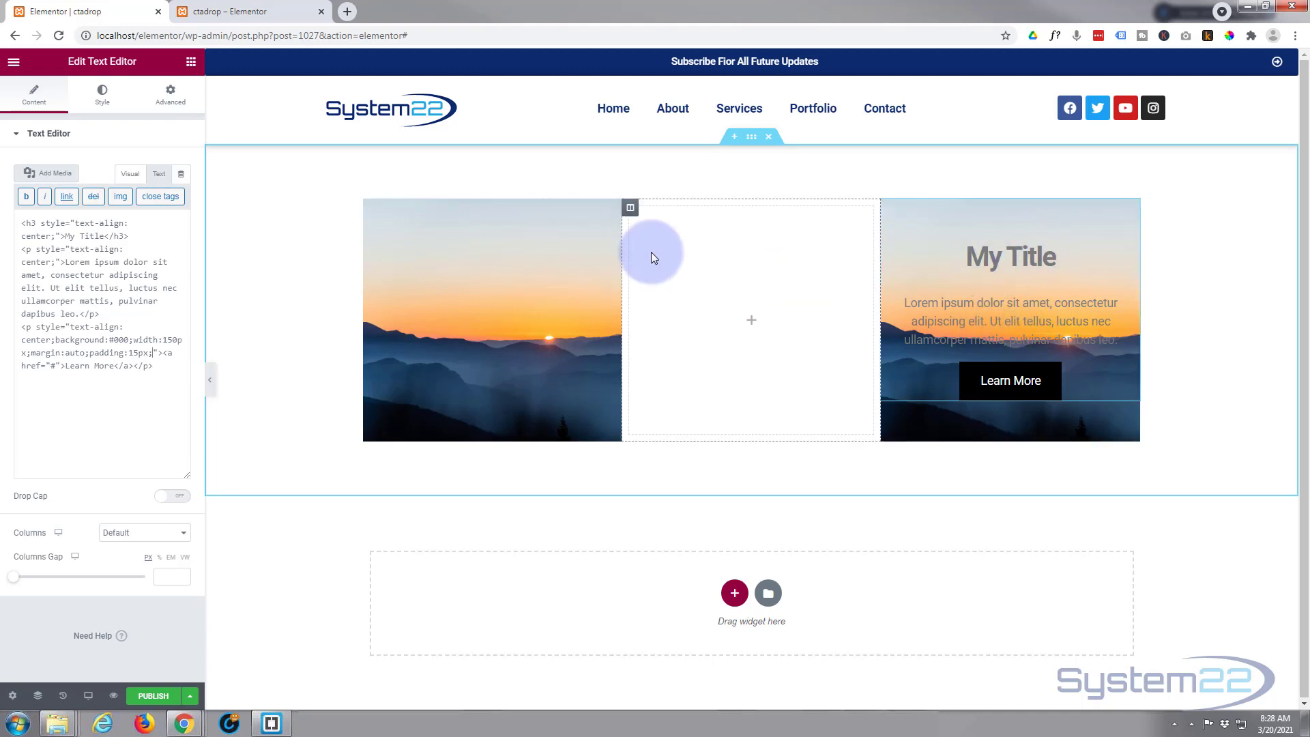
Step: Set the text widget's text color to white, #FFFFFF
left_click(101, 95)
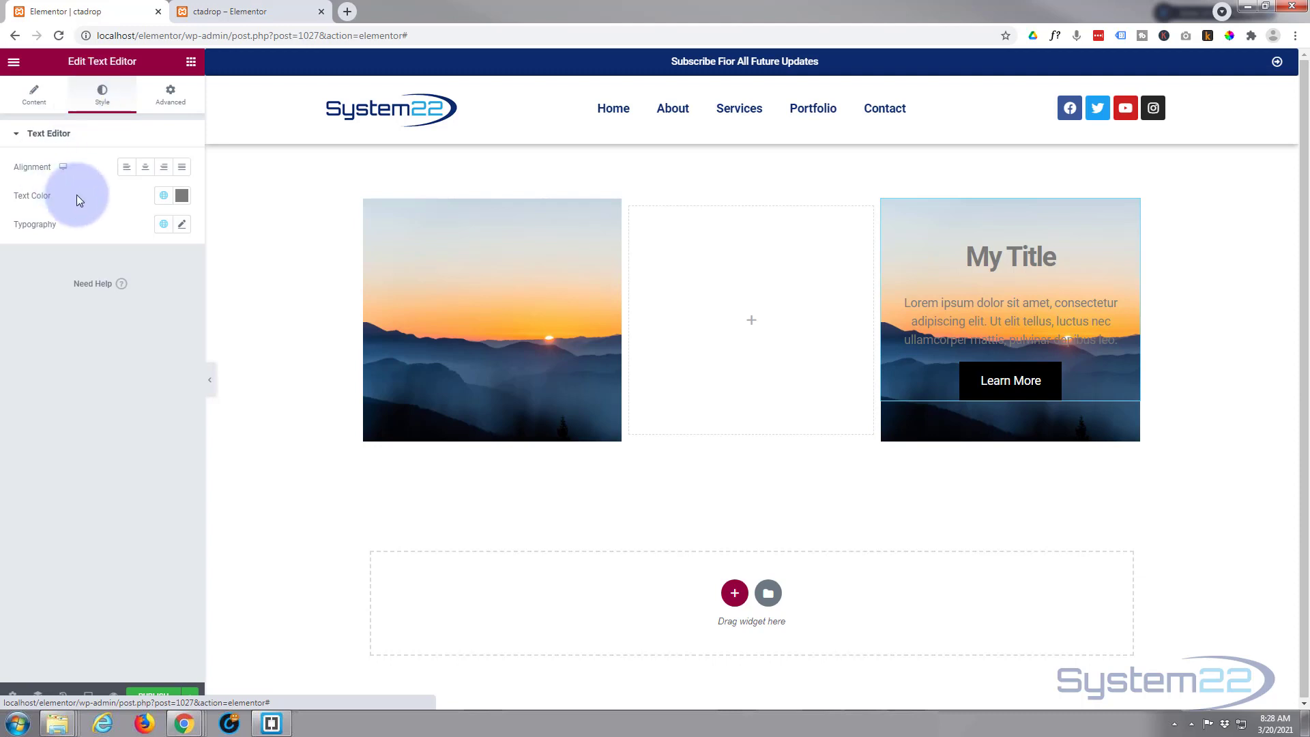
left_click(182, 197)
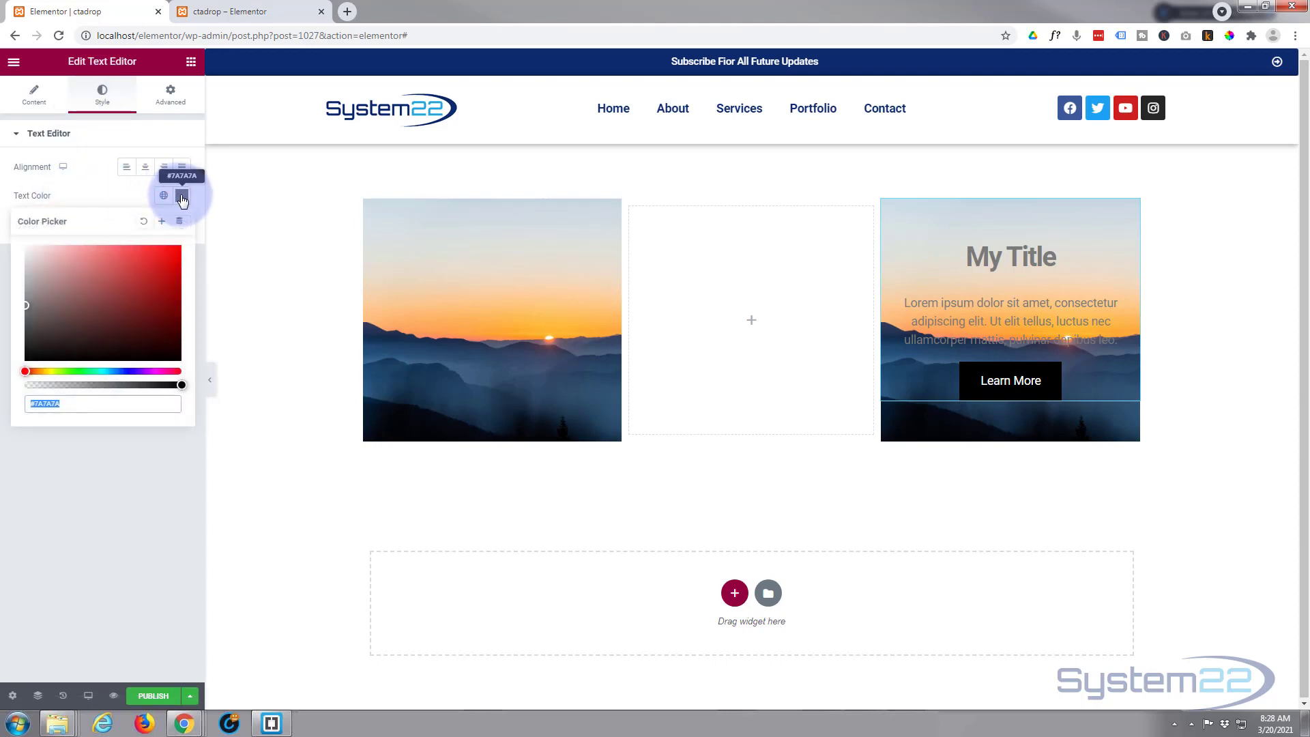
left_click(28, 258)
left_click_drag(28, 258, 19, 244)
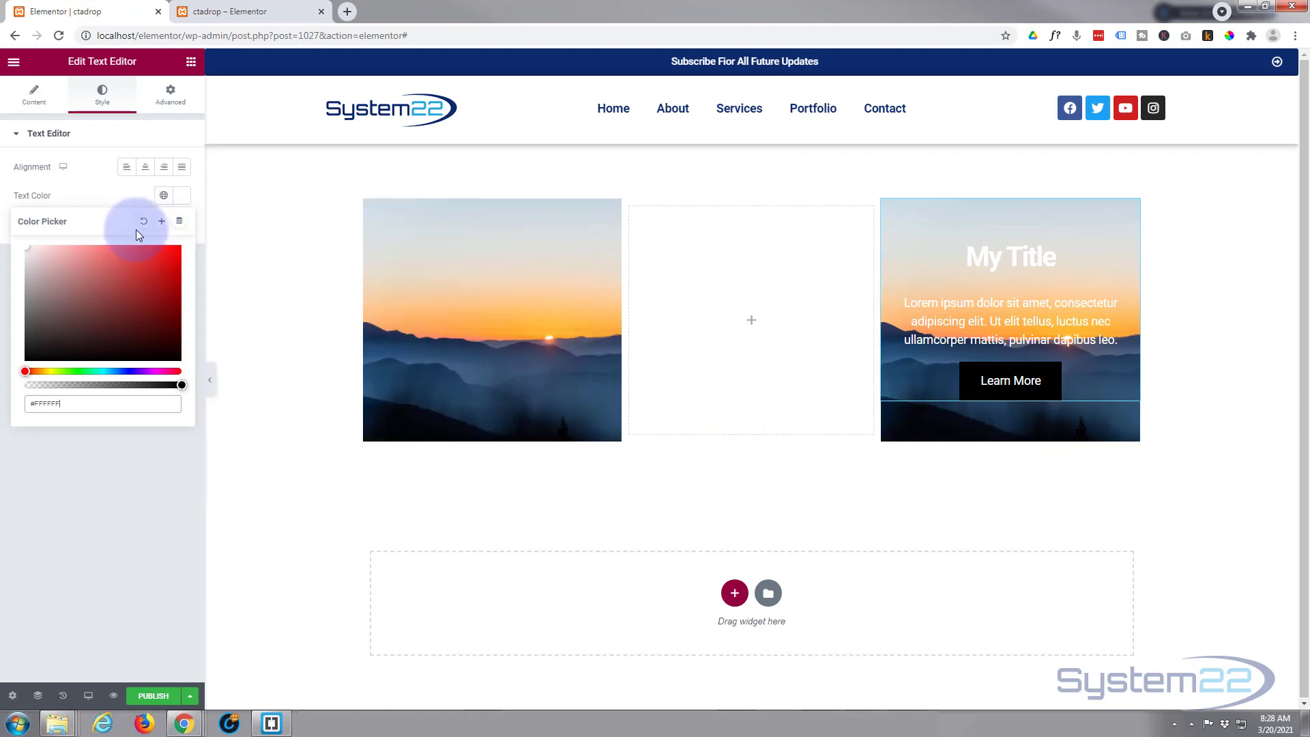
Step: Set the text widget's padding to 30 px on all four sides and unlink the padding values
left_click(171, 99)
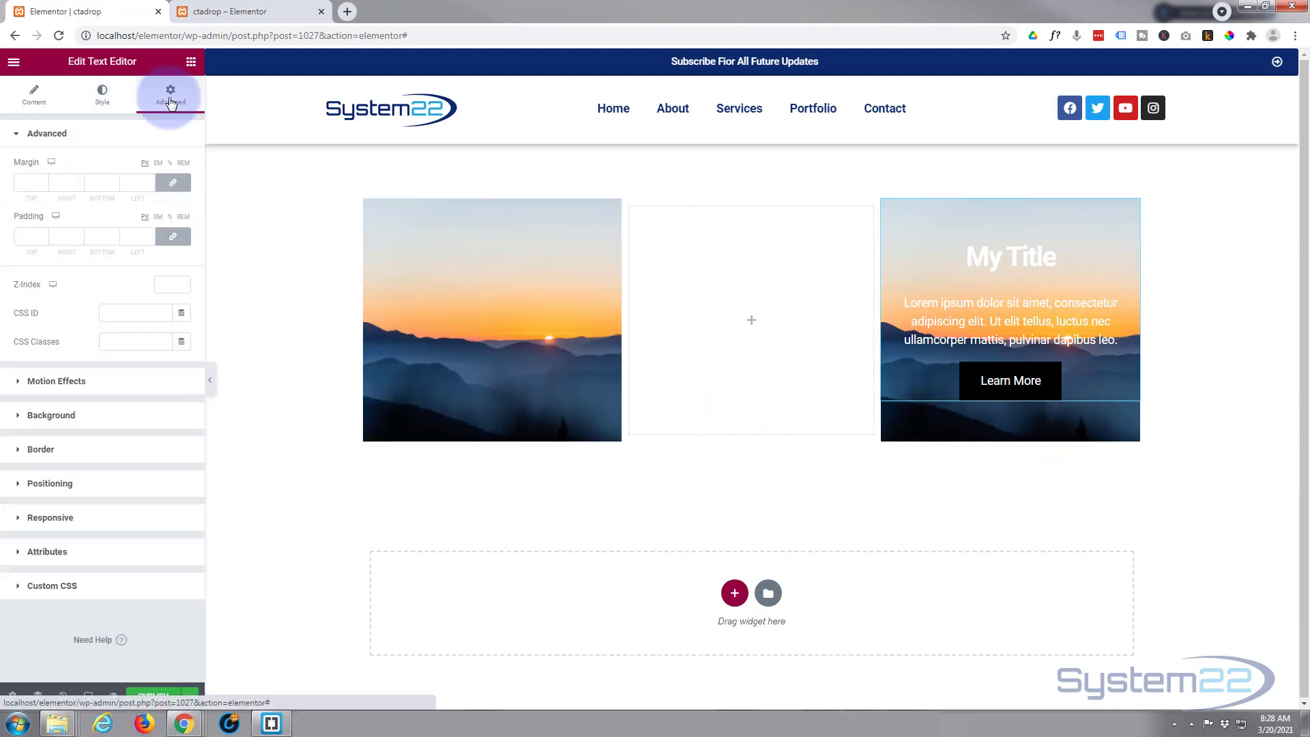
left_click(30, 234)
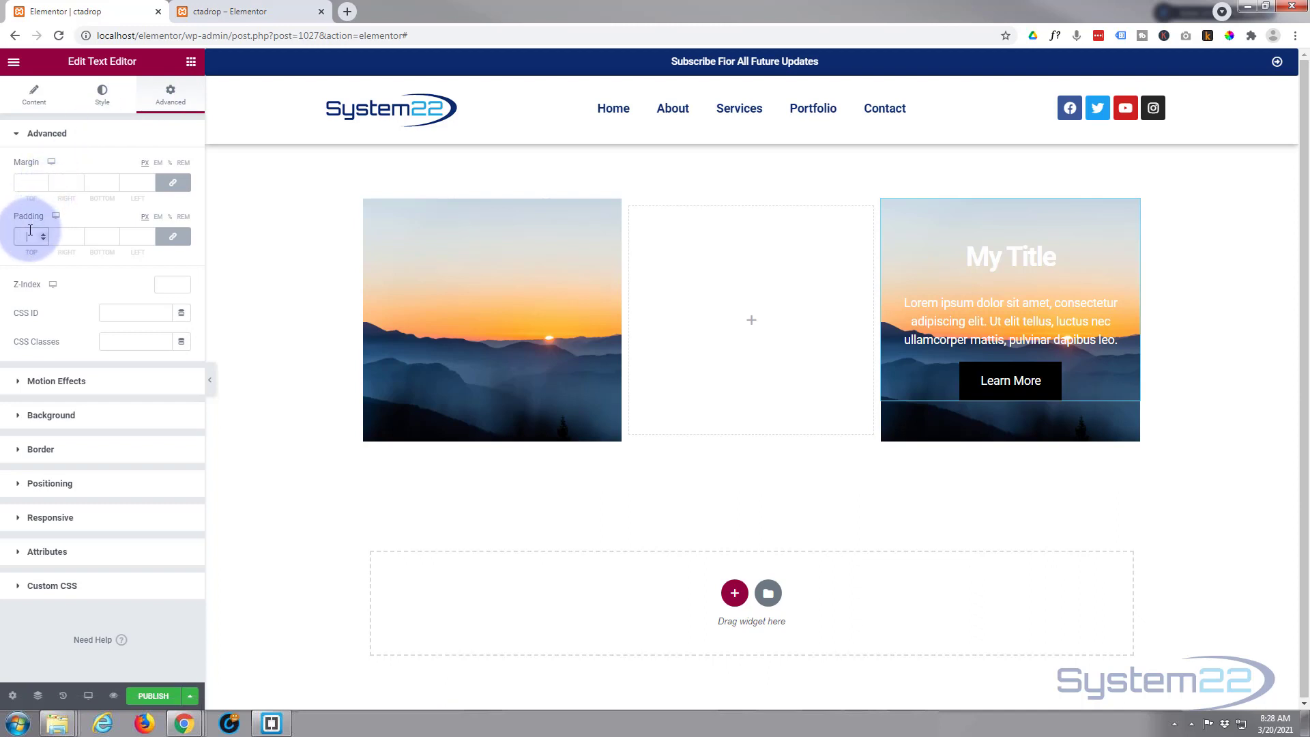
type("30")
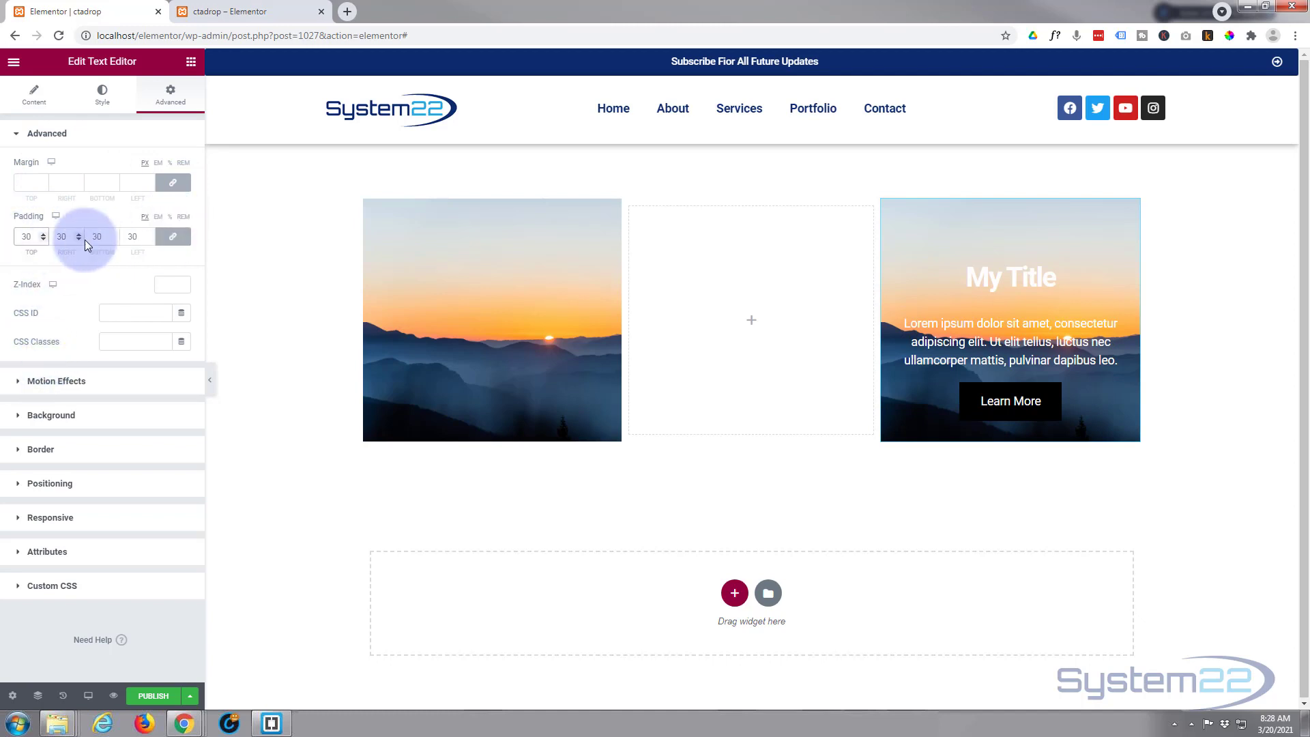
left_click(173, 236)
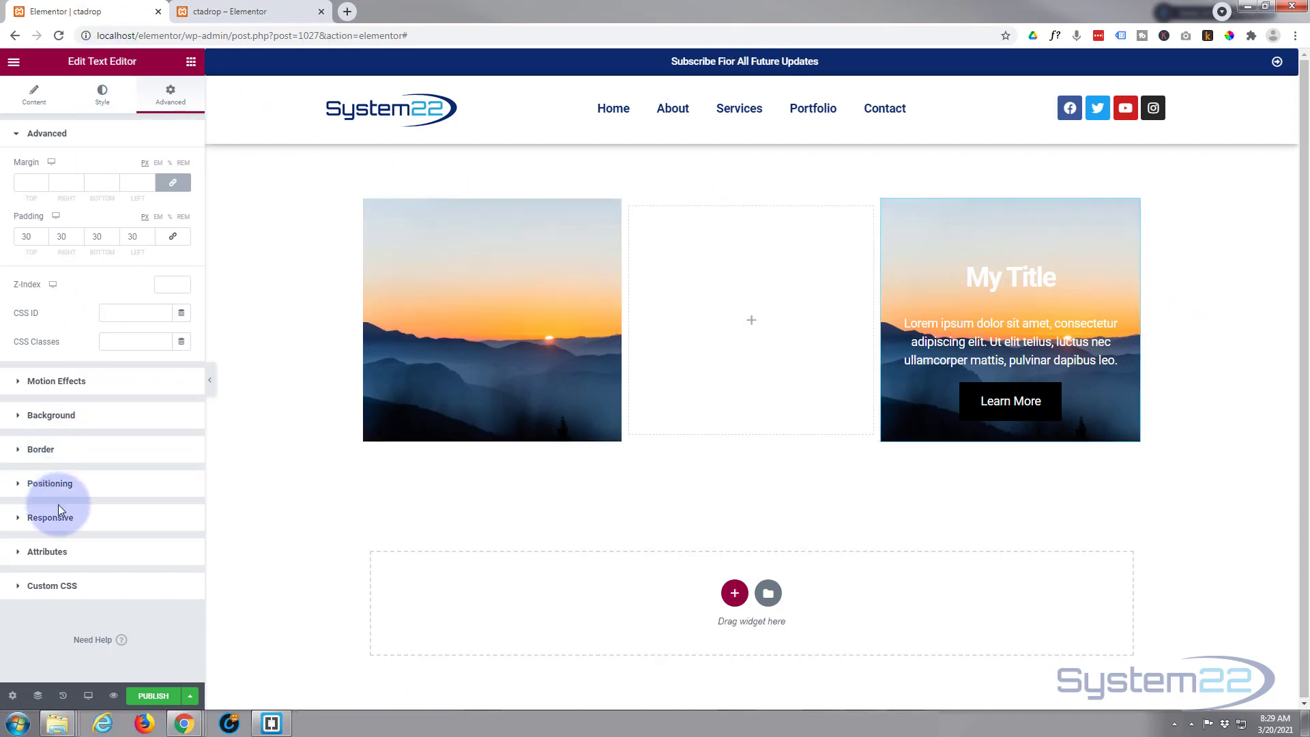
Step: Open the text widget's own Custom CSS editor
left_click(31, 588)
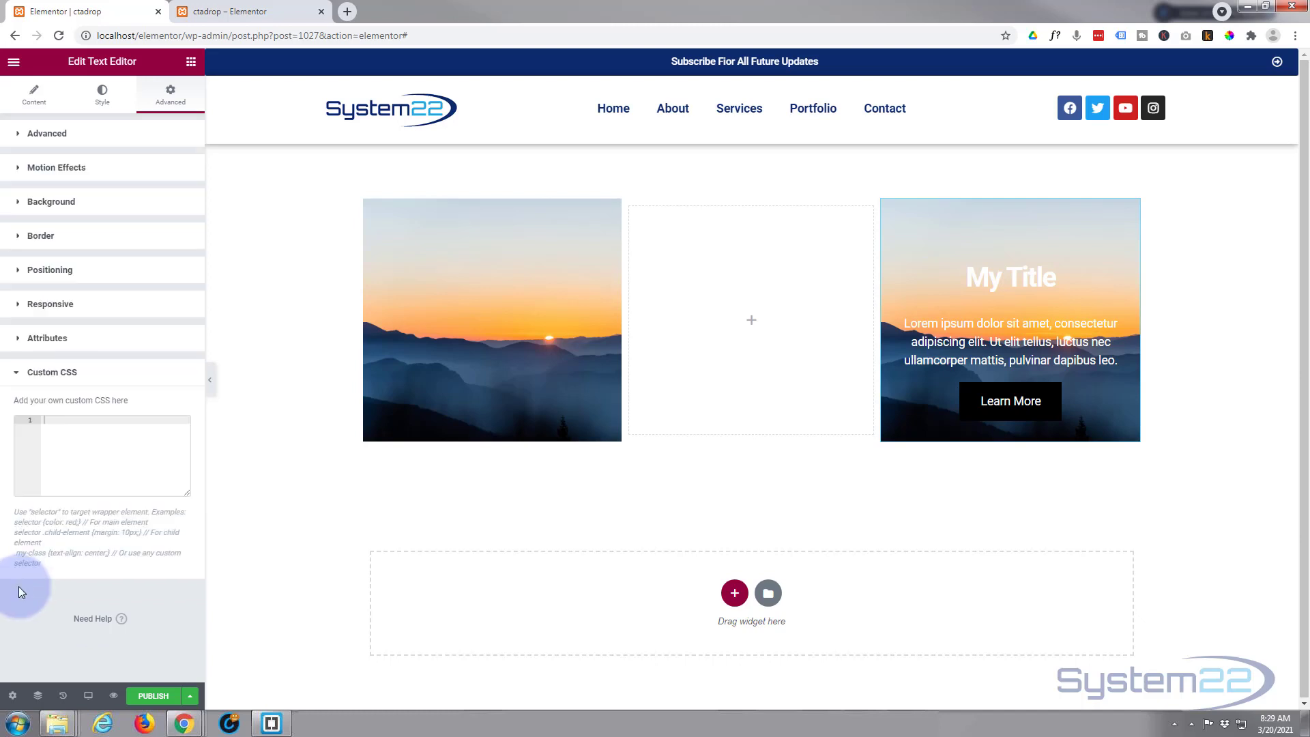
left_click(97, 468)
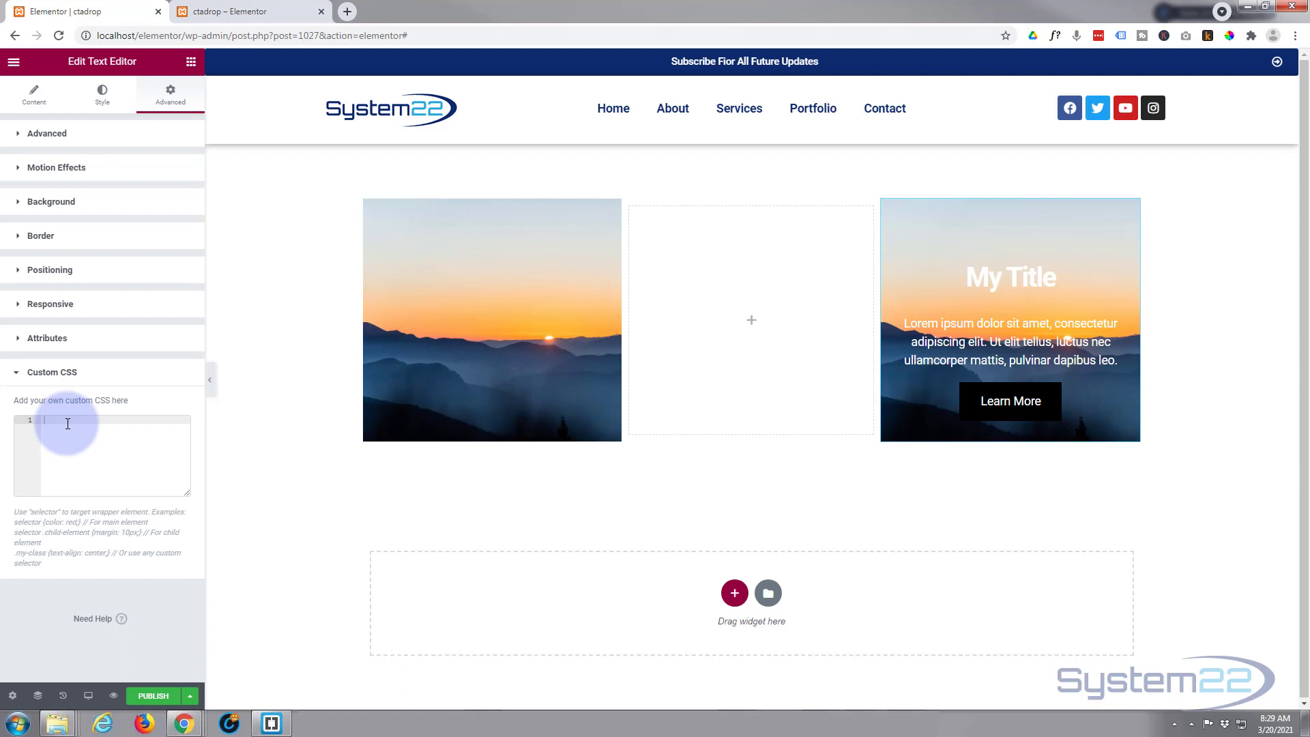
Step: Open the WordPress dashboard in a new browser tab from the page preview and launch the site's theme Customizer
left_click(212, 12)
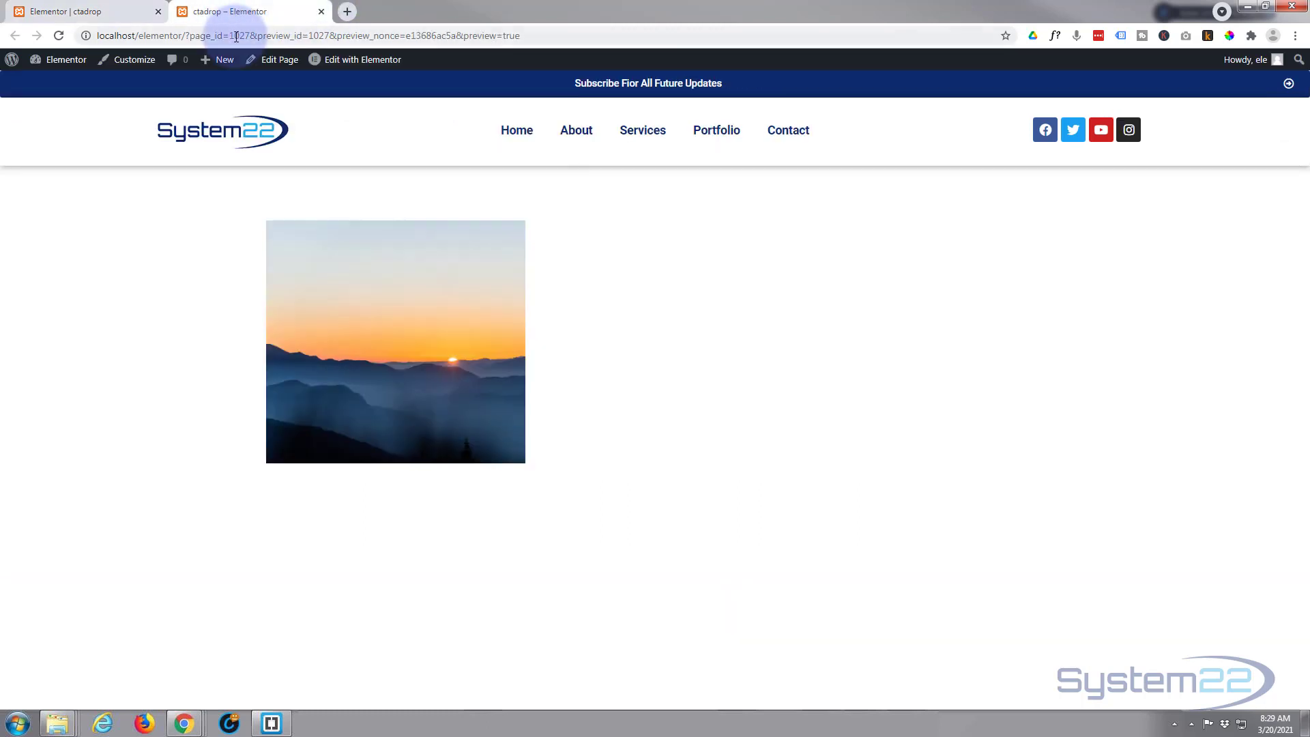
mouse_move(38, 59)
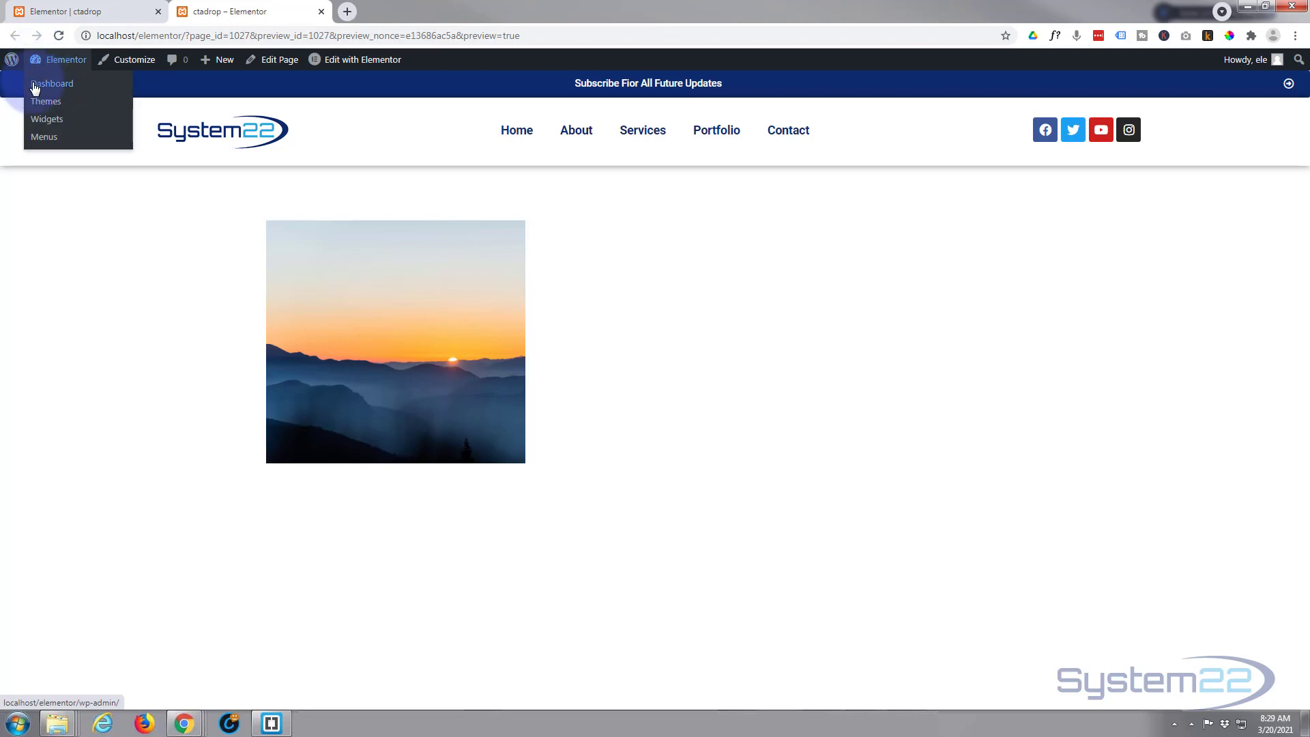
left_click(35, 84, "ctrl")
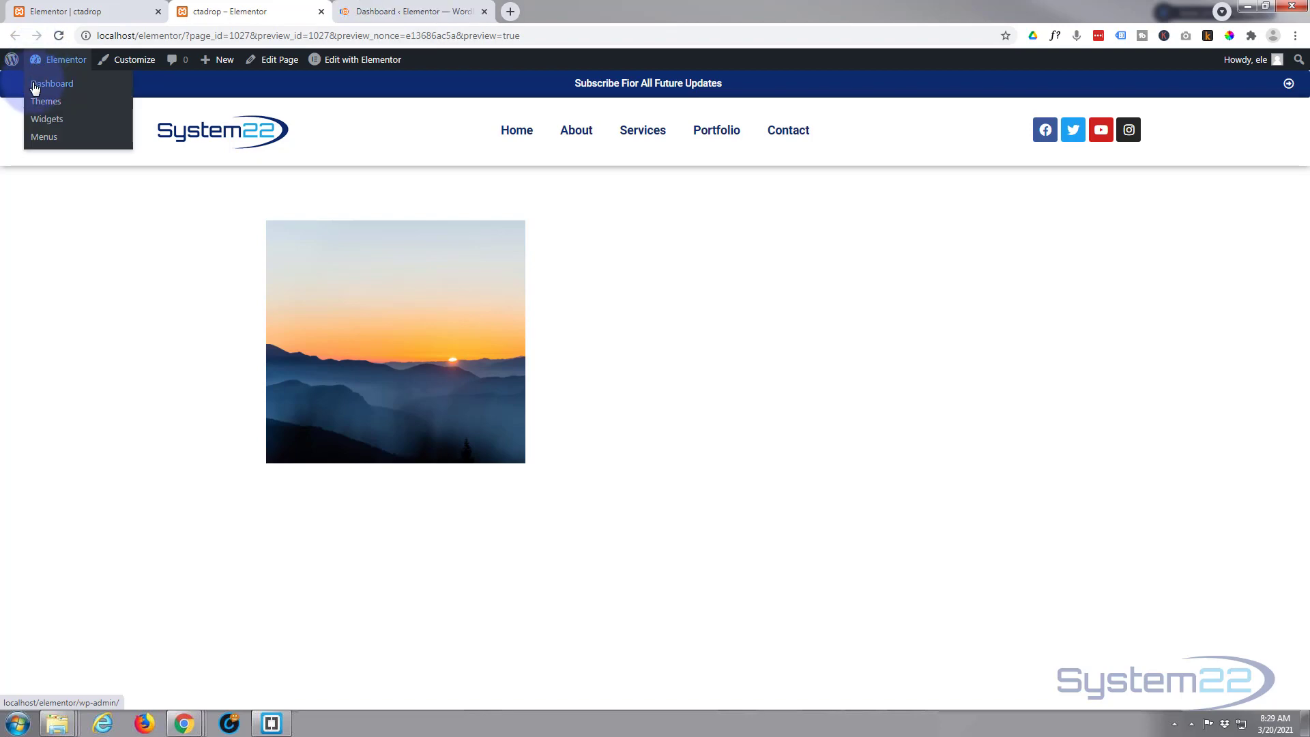
left_click(428, 5)
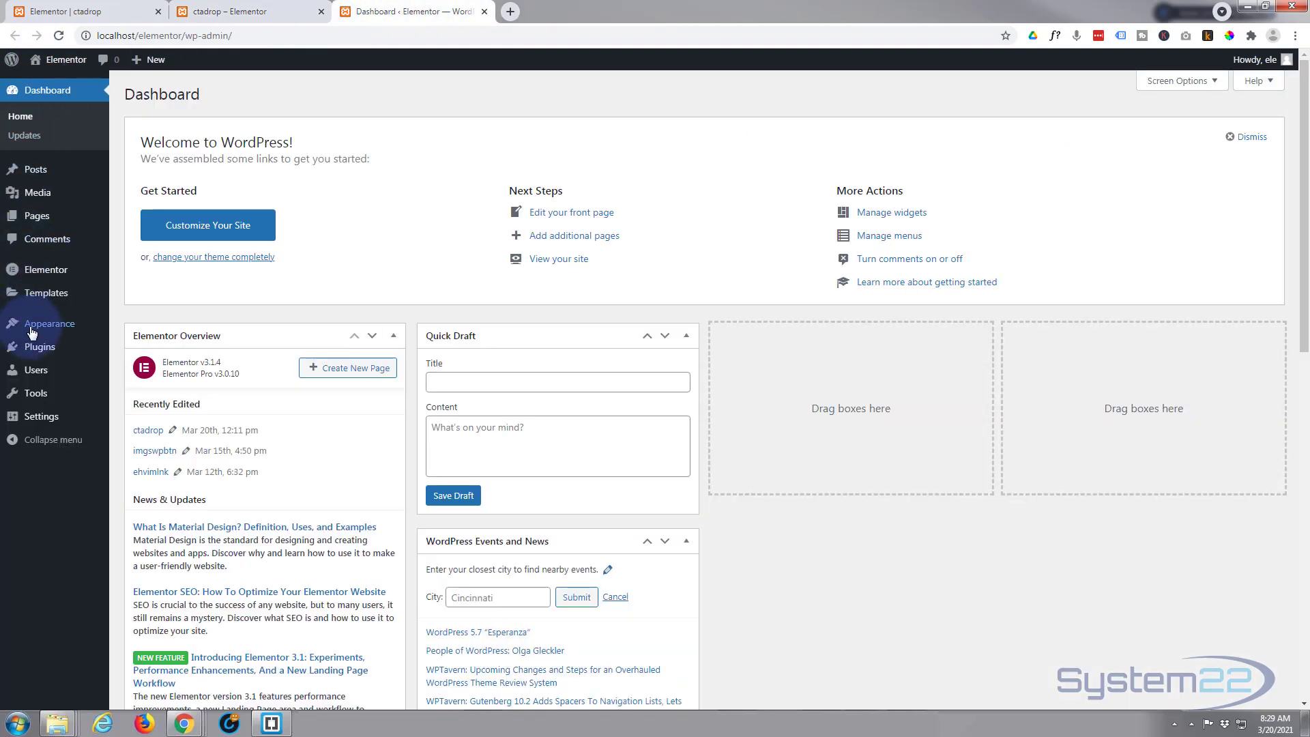
mouse_move(41, 326)
left_click(157, 346)
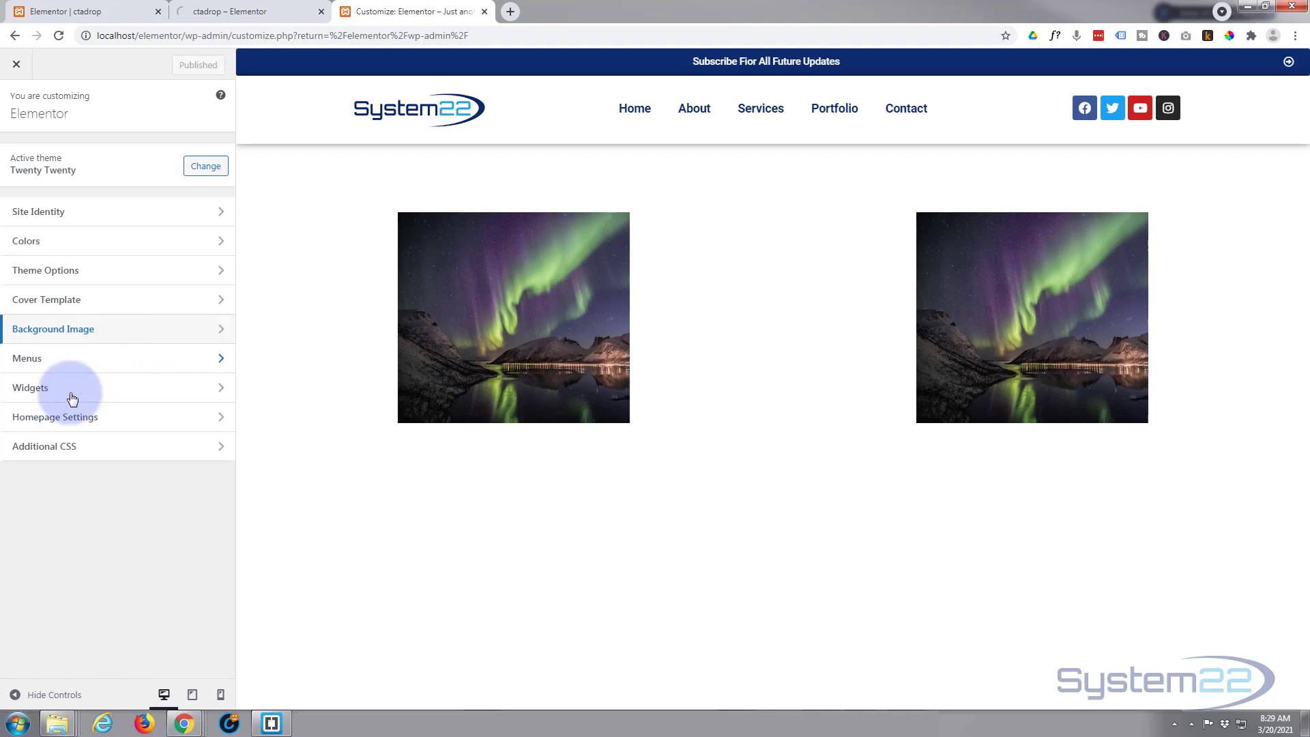
Step: Open the theme's Additional CSS and insert blank lines above the "Image Swap With Button" comment, placing the cursor on the first line
left_click(112, 450)
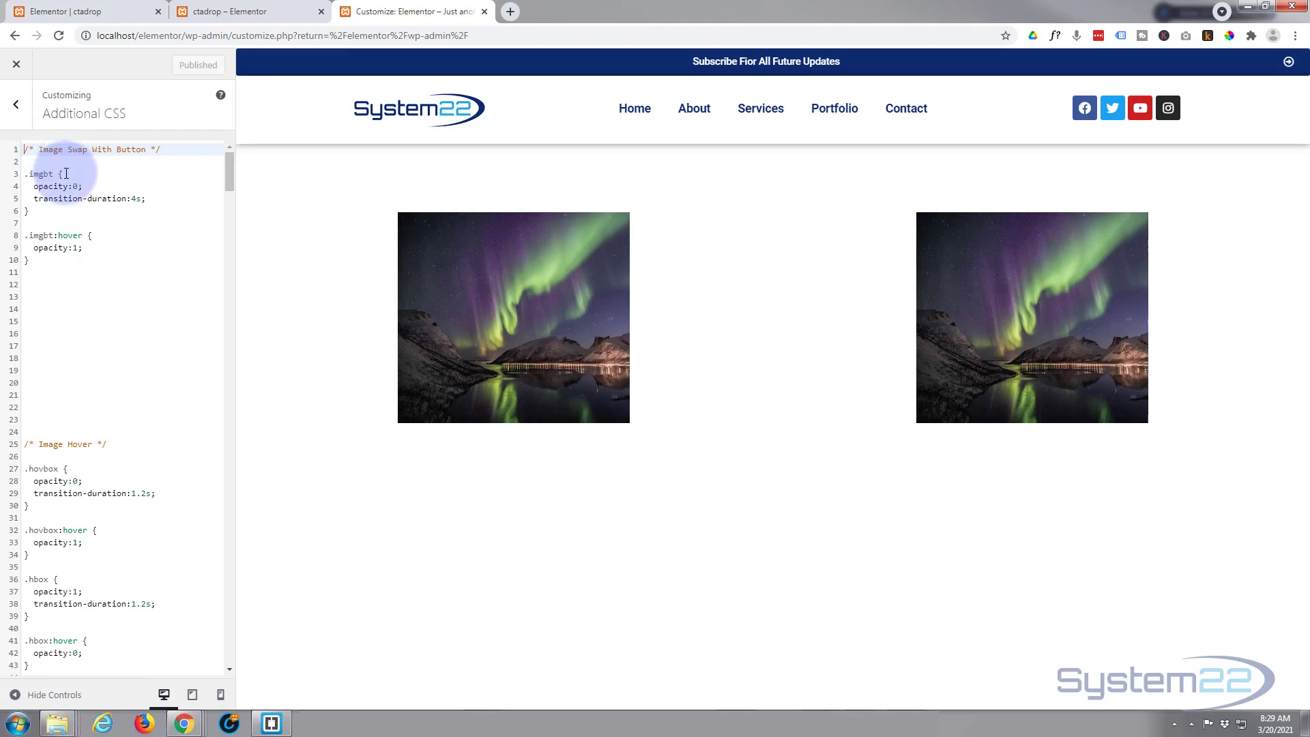
left_click(26, 149)
key("Return")
key("Return")
key("Return")
key("Return")
key("Return")
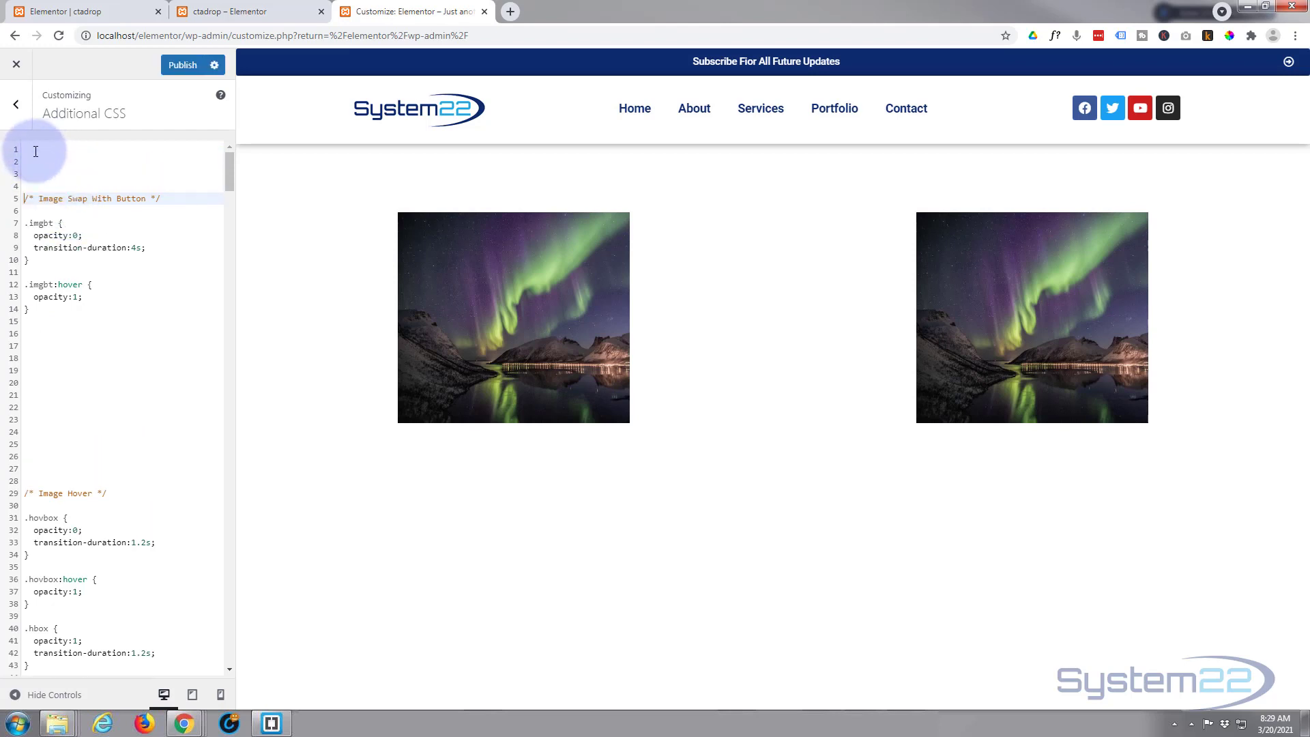
left_click(41, 150)
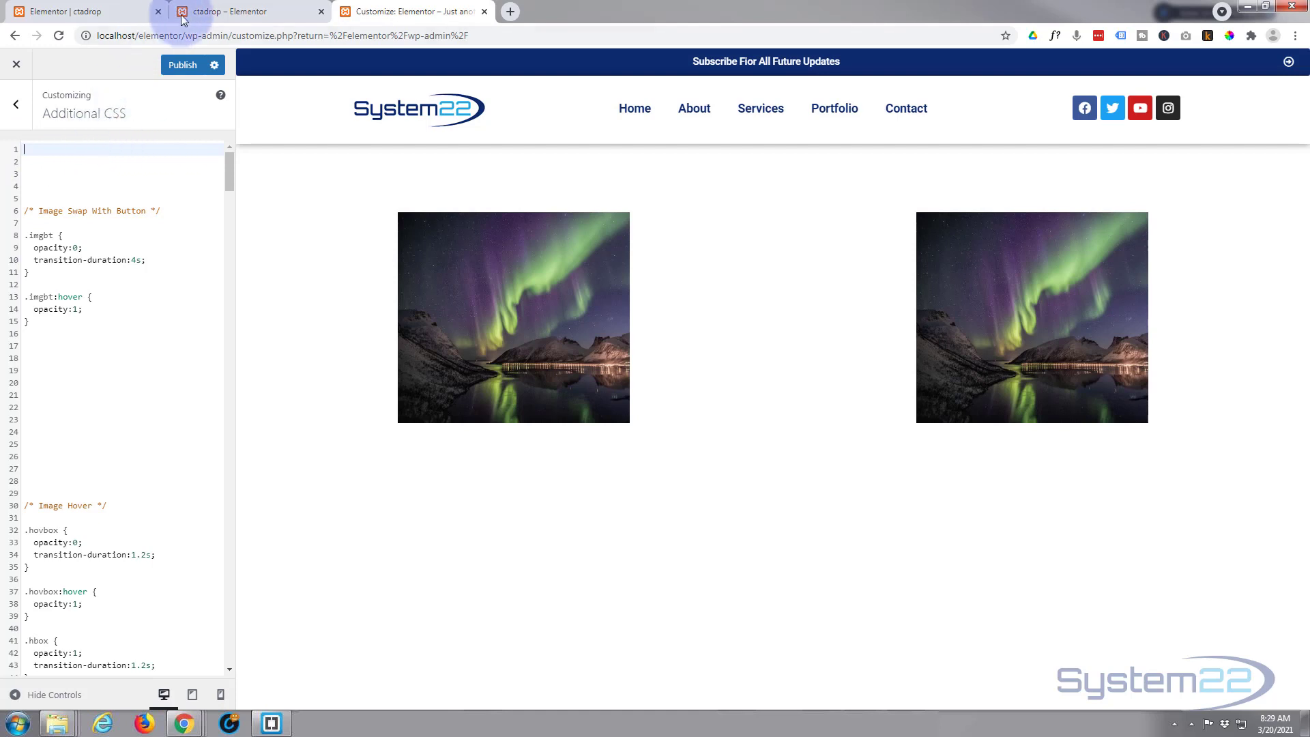
left_click(223, 13)
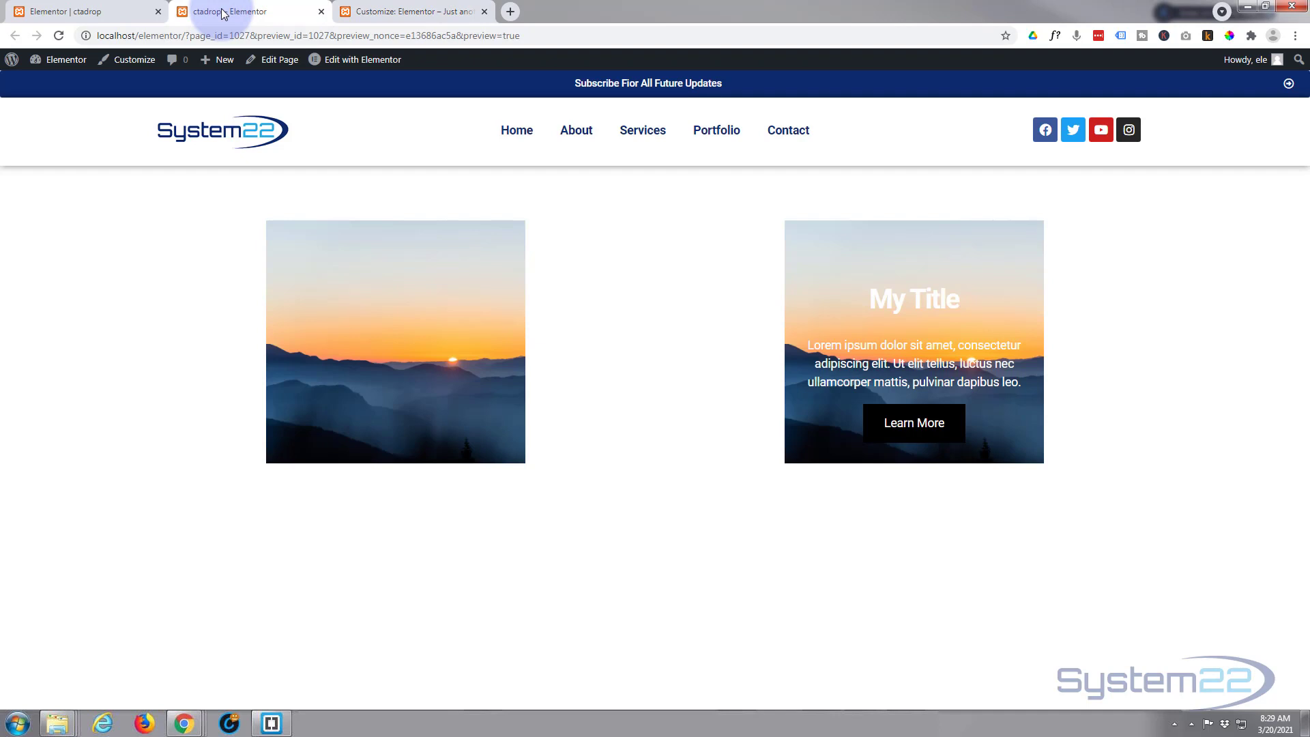
left_click(102, 12)
left_click(76, 470)
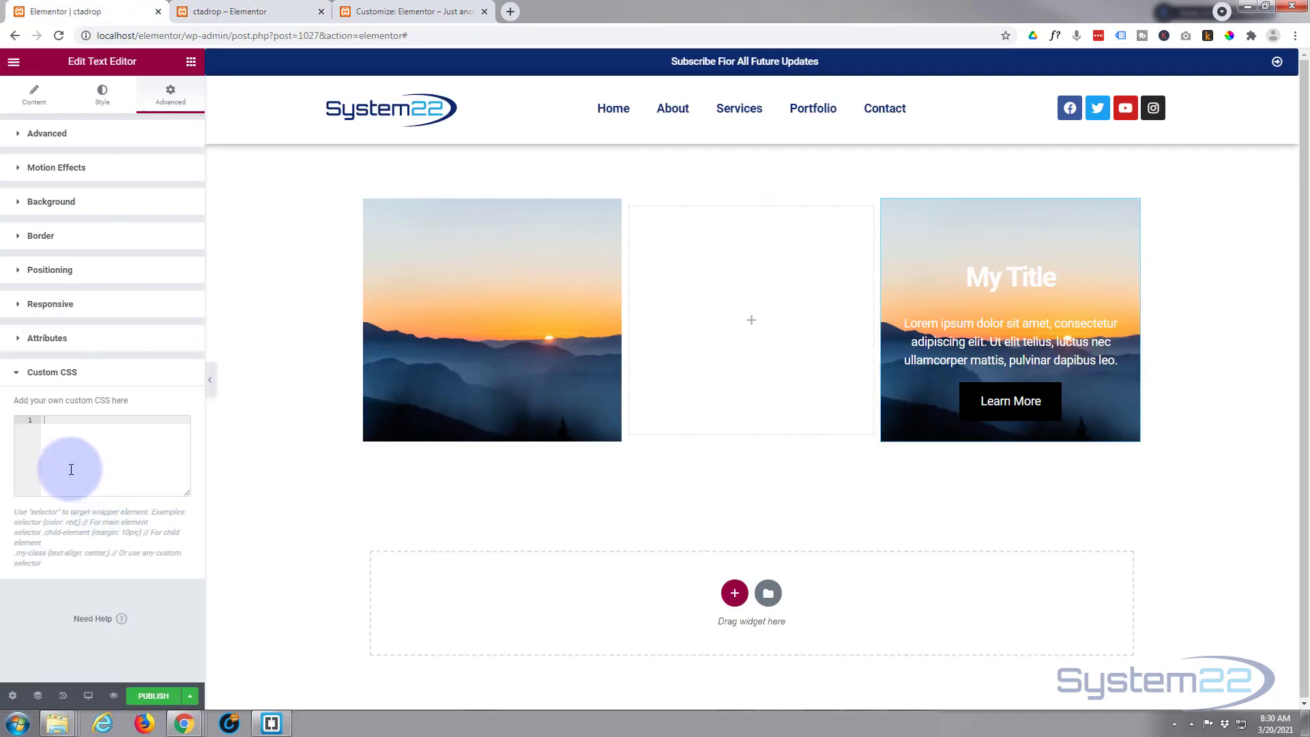
left_click(428, 13)
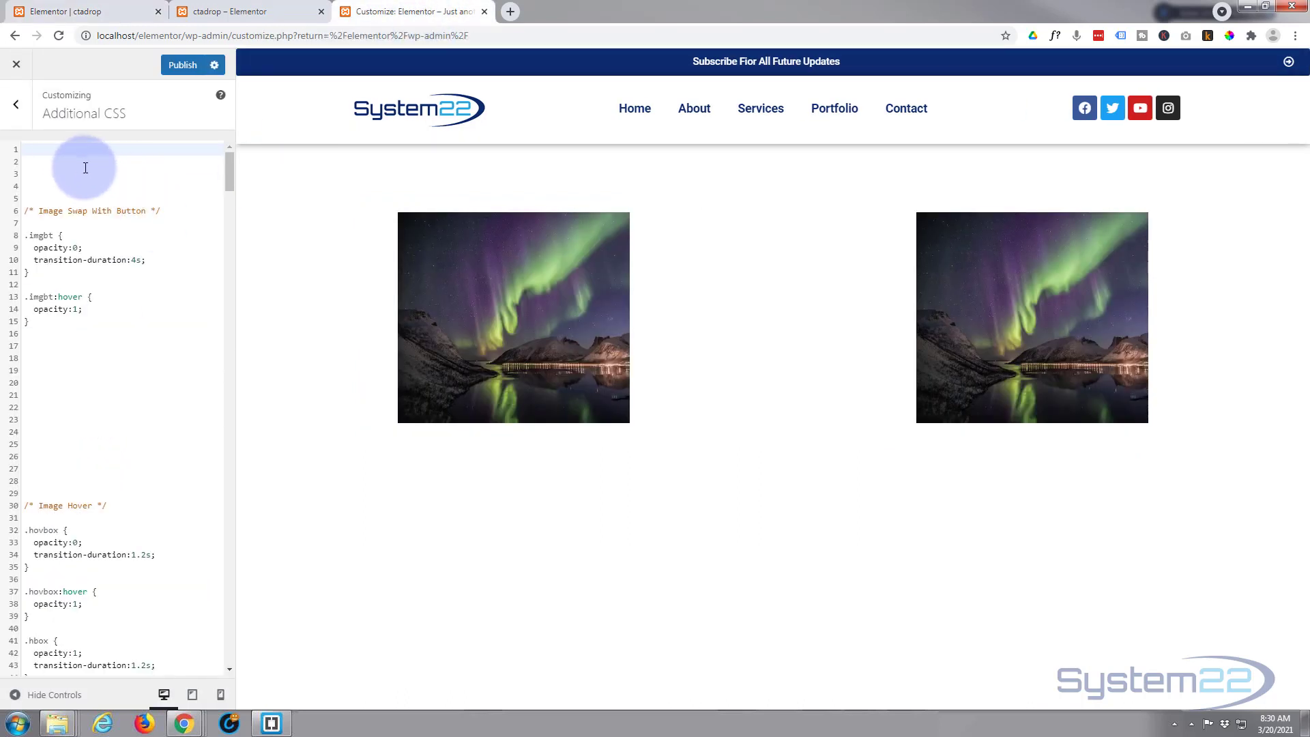
Step: Return to the Elementor editor, assign the CSS class ctadrop to the text widget and copy the class name
left_click(95, 12)
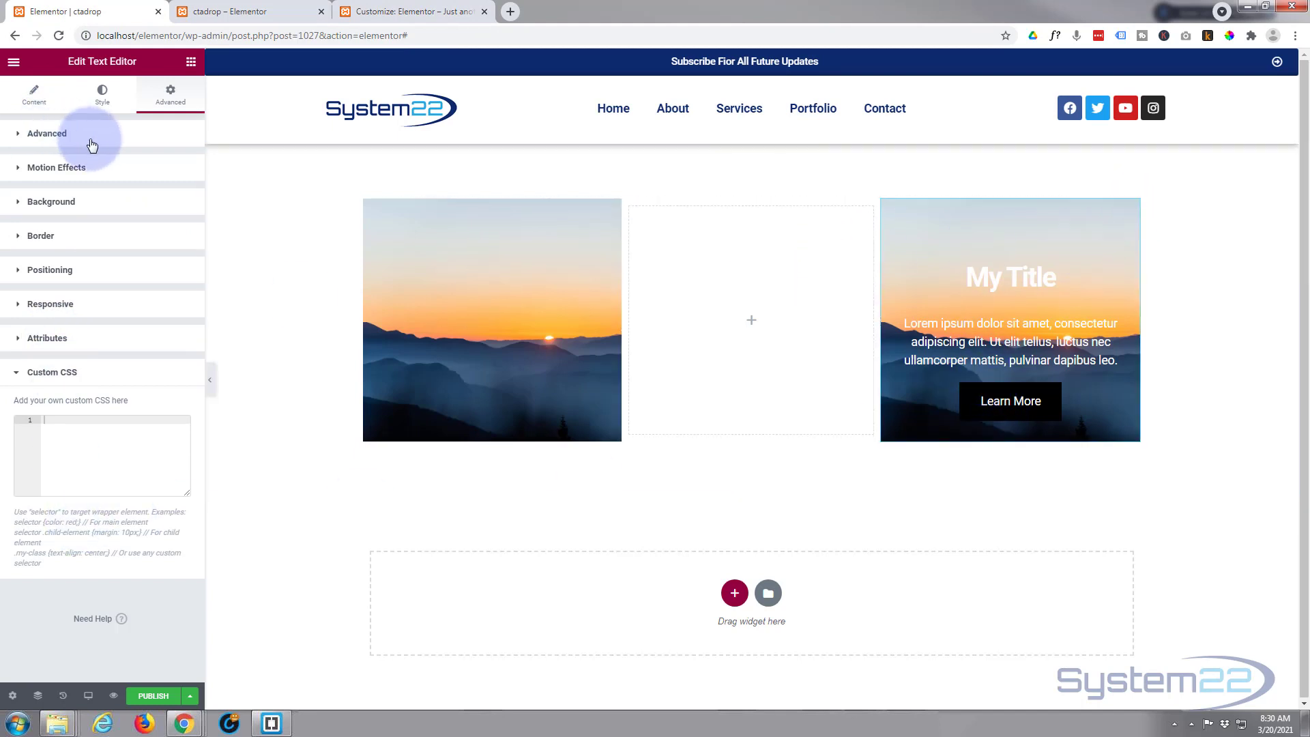
left_click(17, 133)
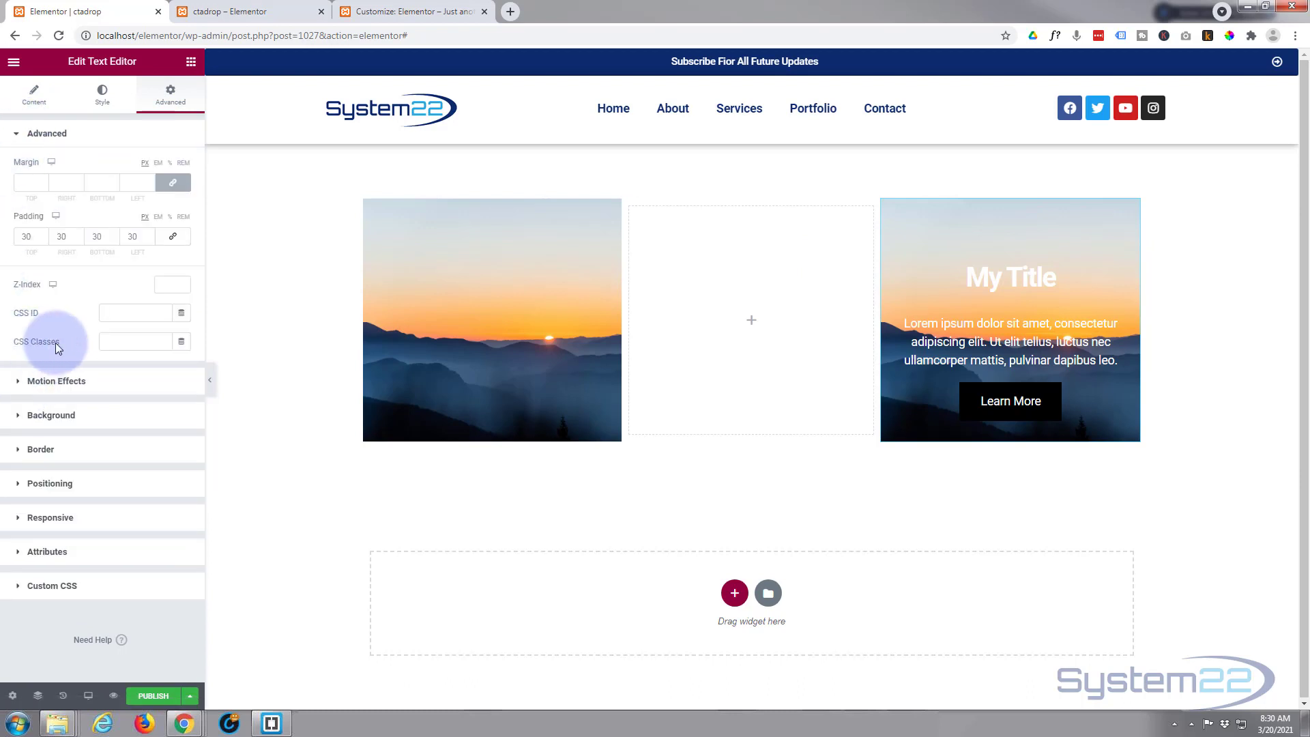
left_click(106, 342)
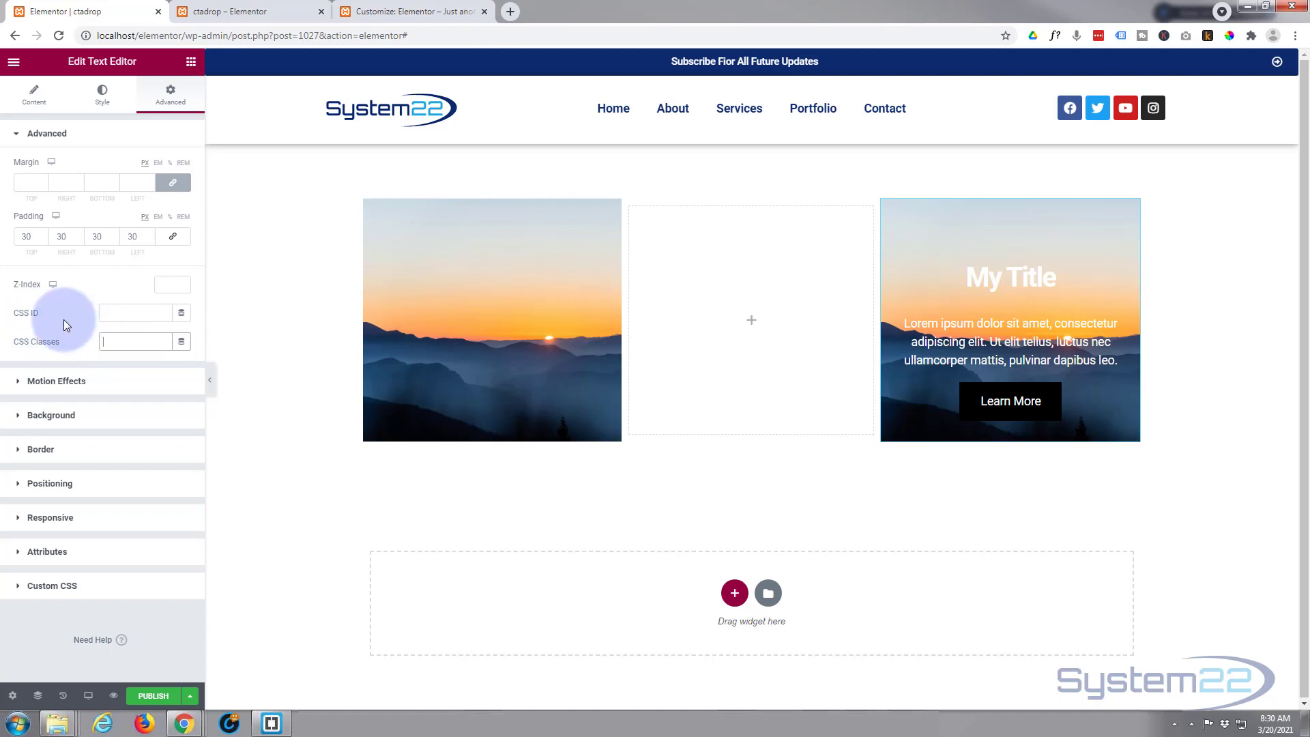
type("ctadrop")
left_click_drag(136, 341, 91, 343)
key("ctrl+c")
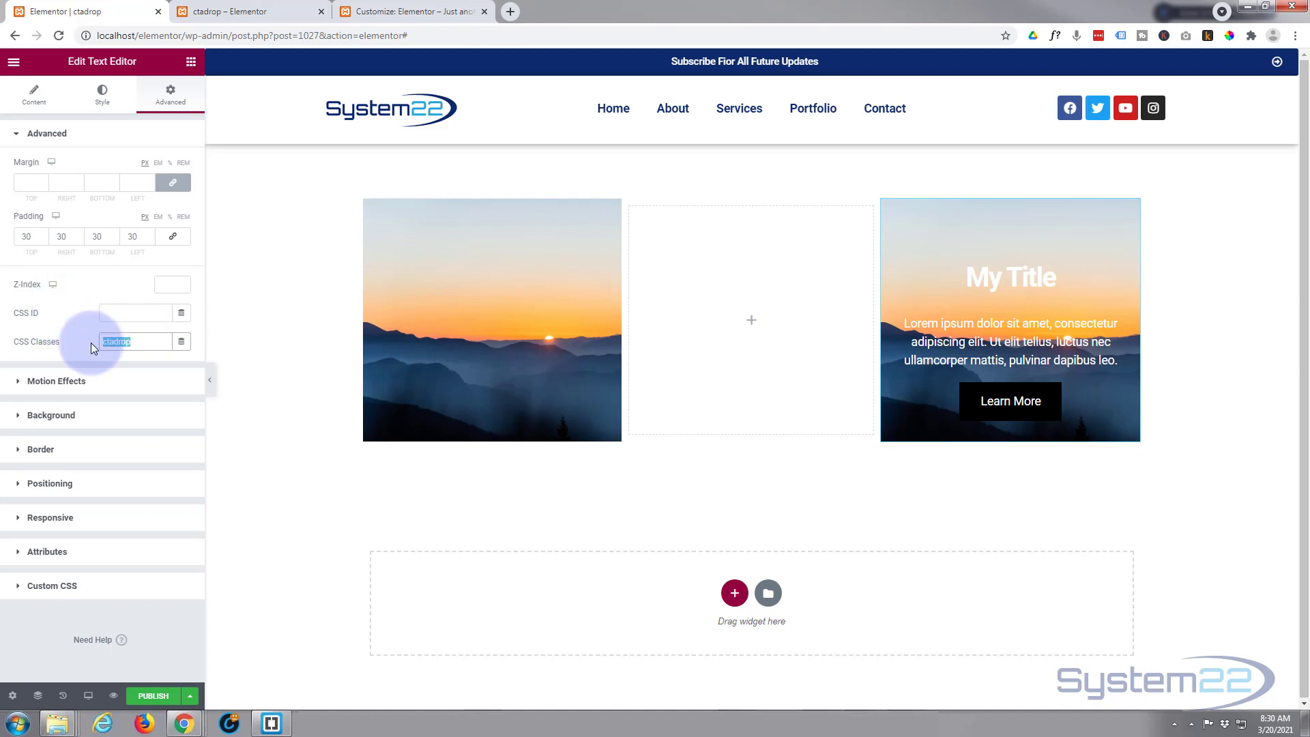
Step: Paste the class name into the text widget's Custom CSS and prefix it with a dot to make the selector .ctadrop
left_click(24, 592)
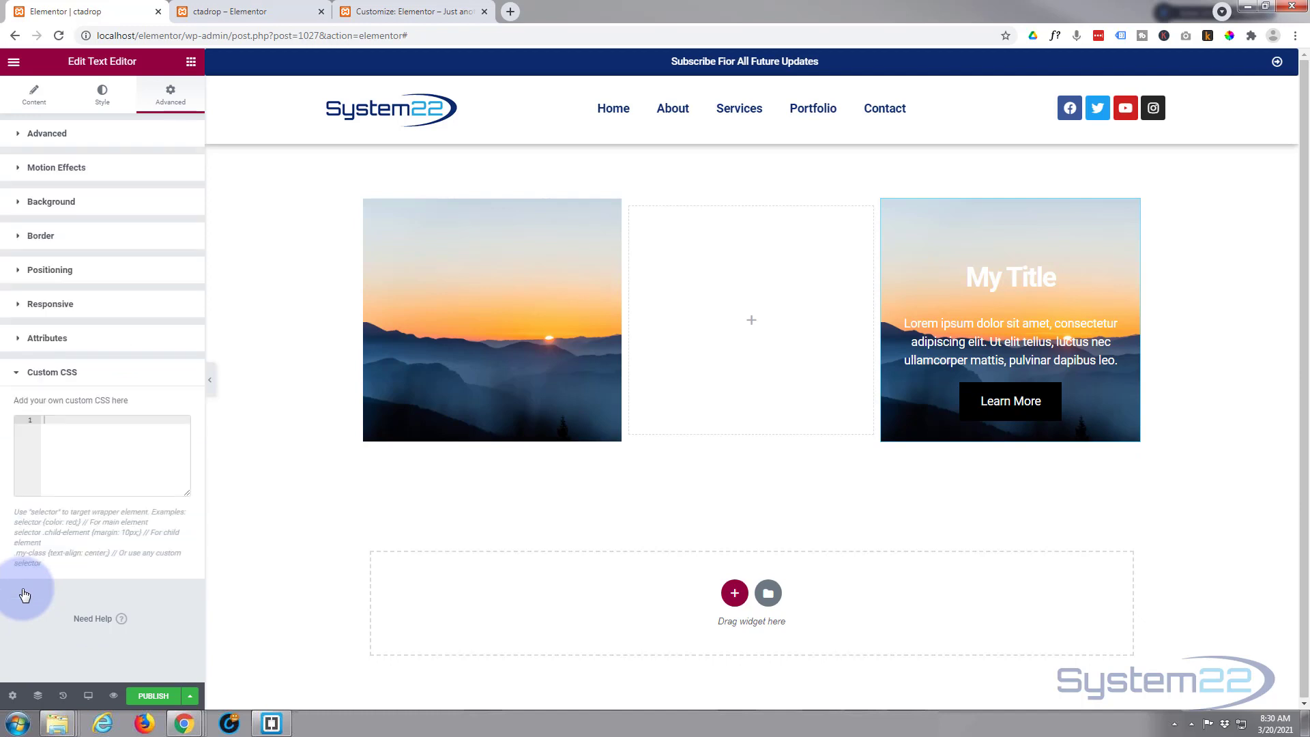
left_click(64, 432)
key("ctrl+v")
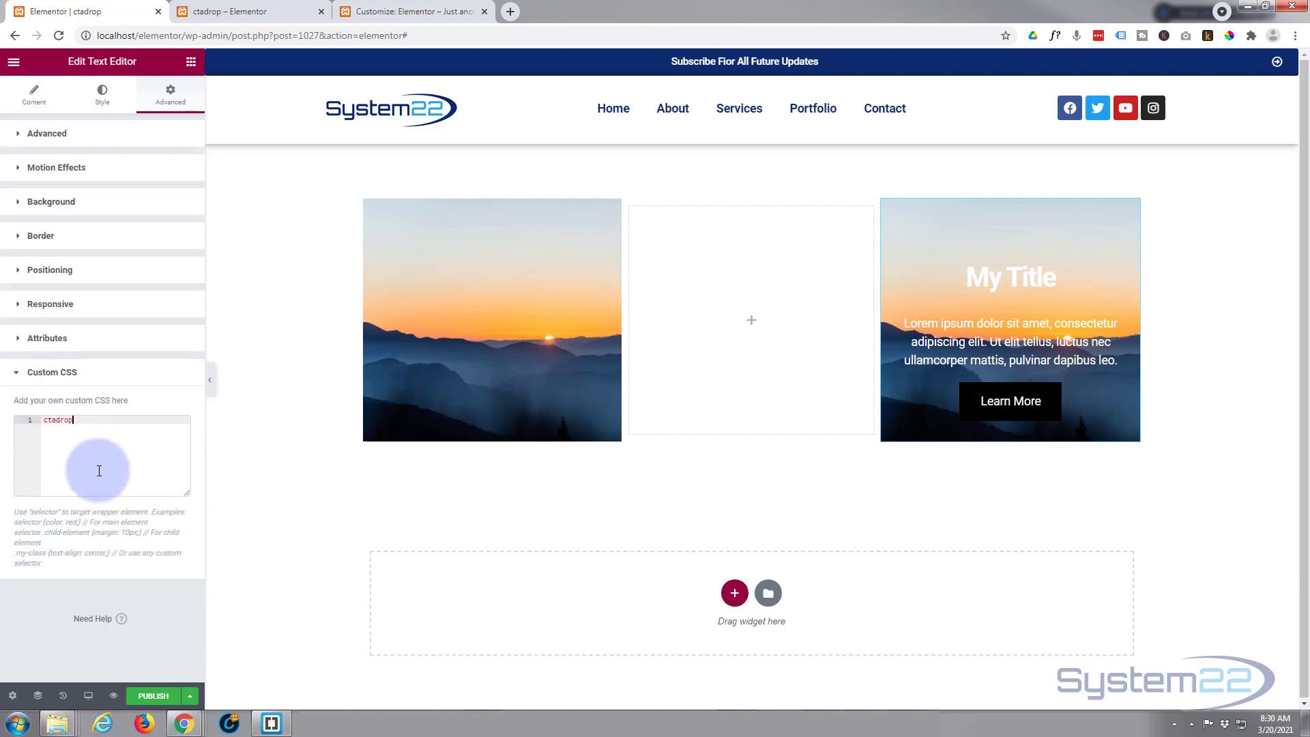
left_click(45, 419)
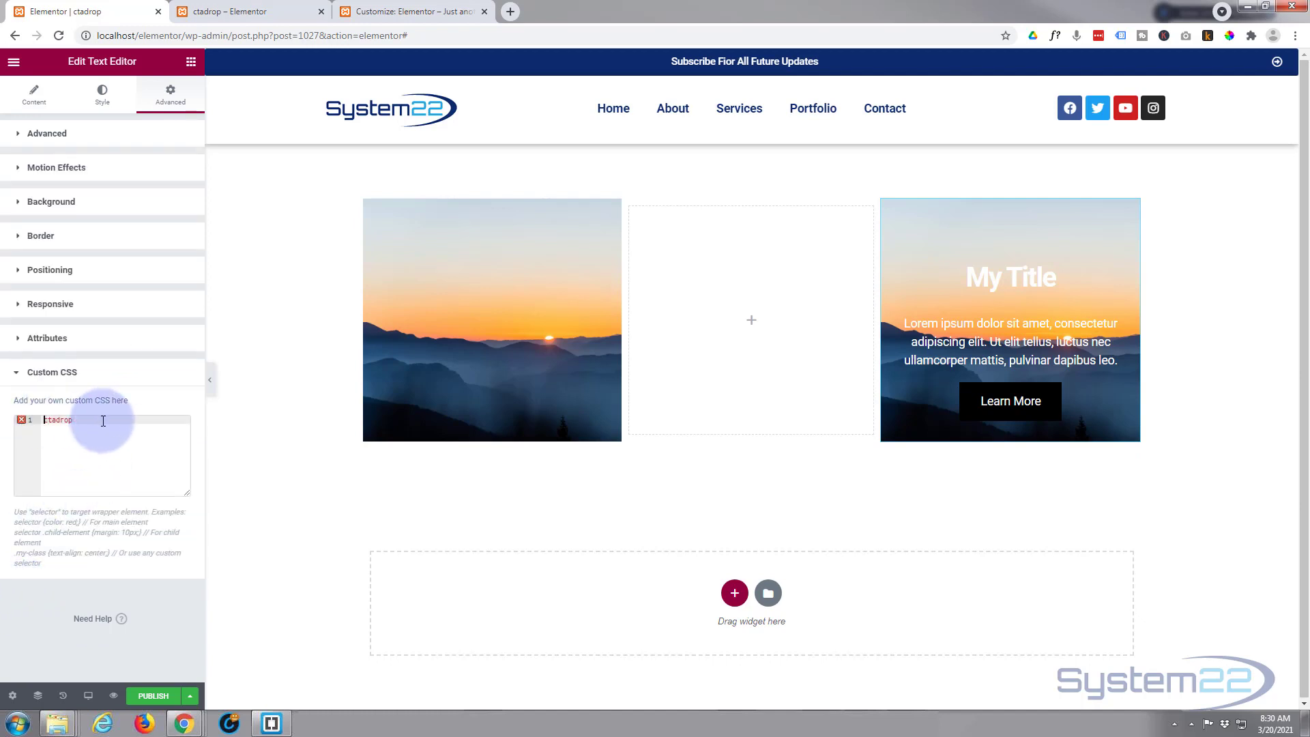
type(".")
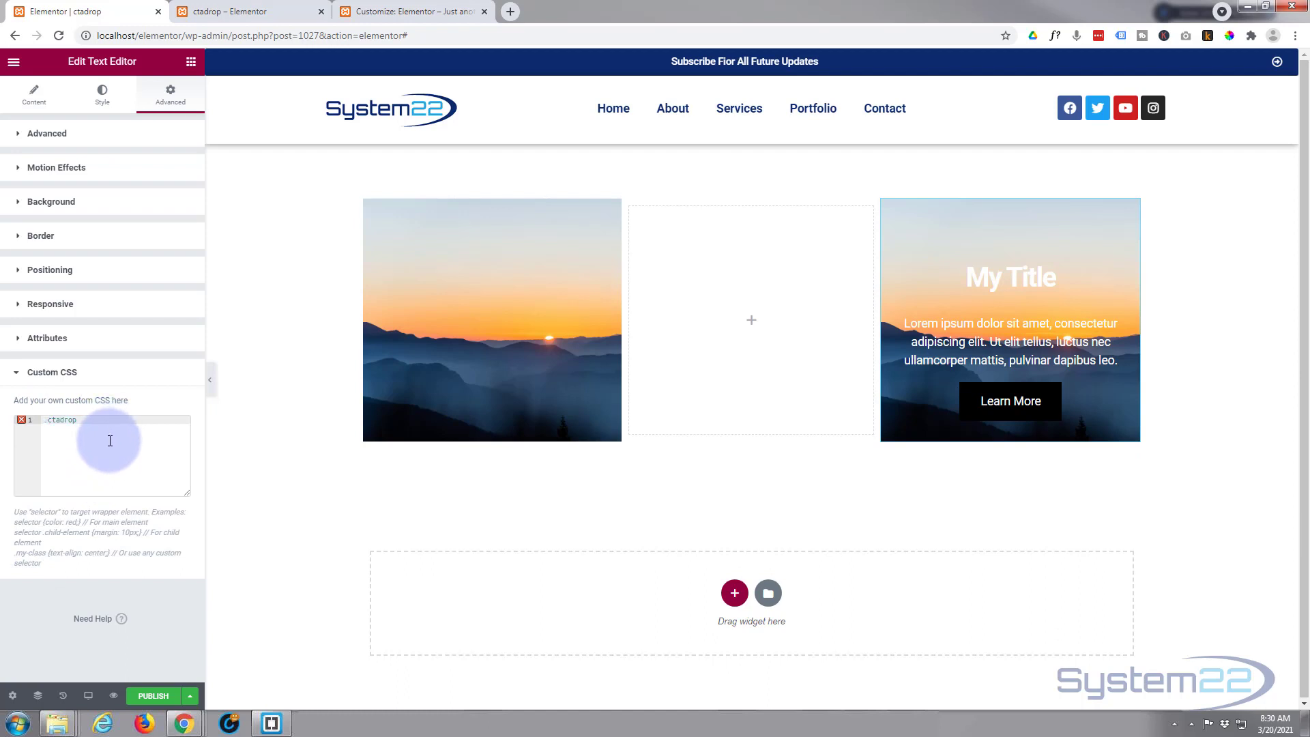
left_click_drag(81, 419, 40, 420)
key("ctrl+c")
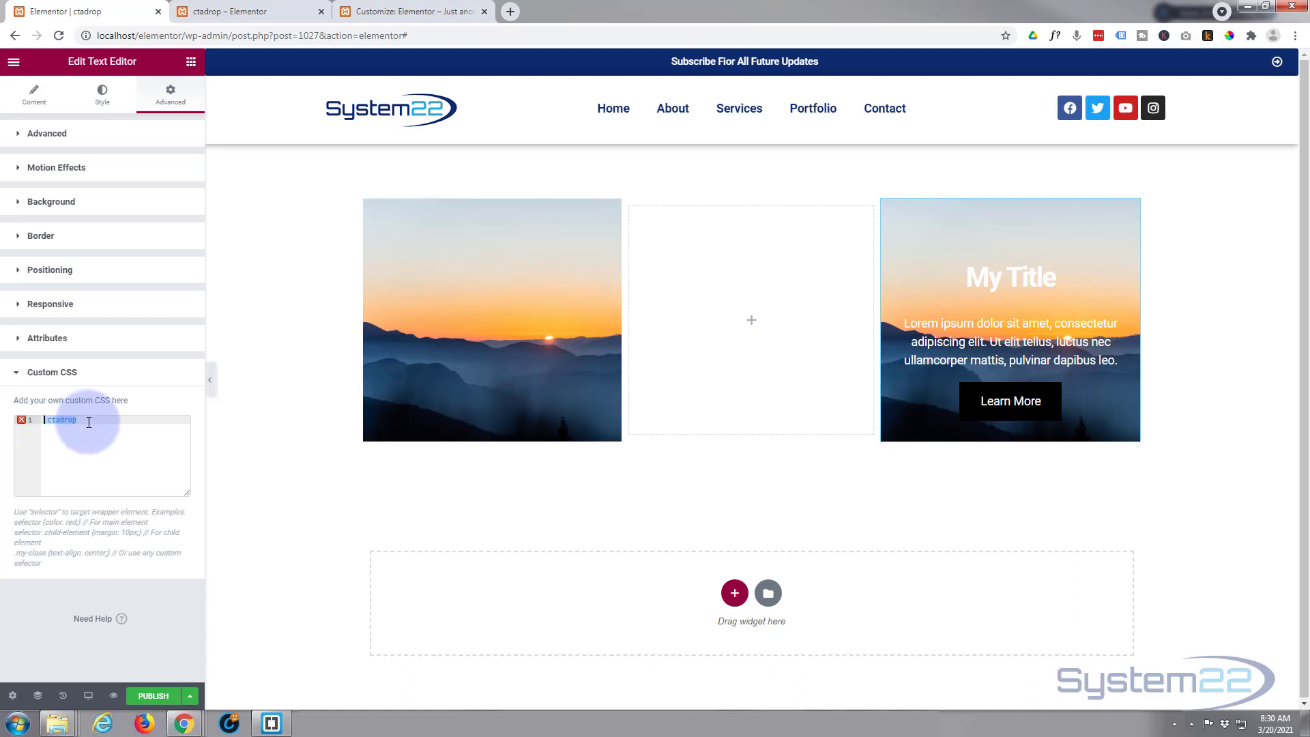
left_click(408, 12)
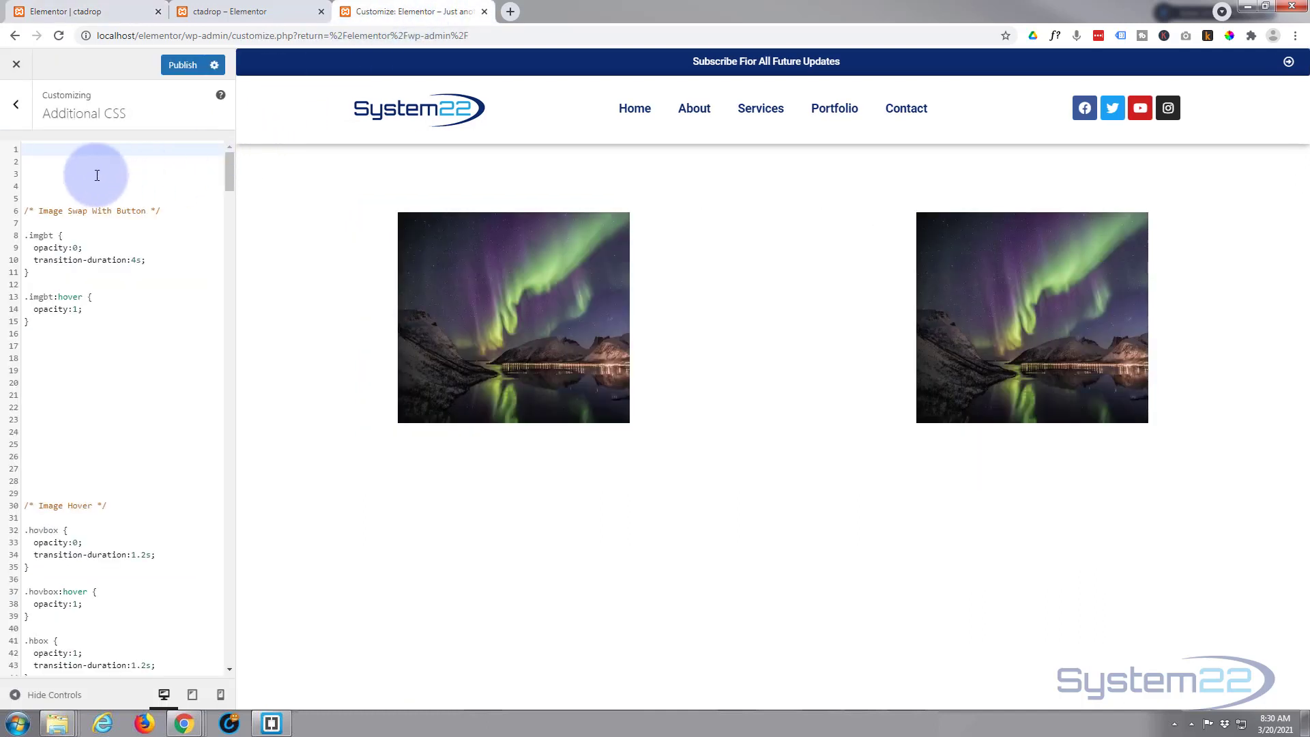
left_click(47, 150)
key("ctrl+v")
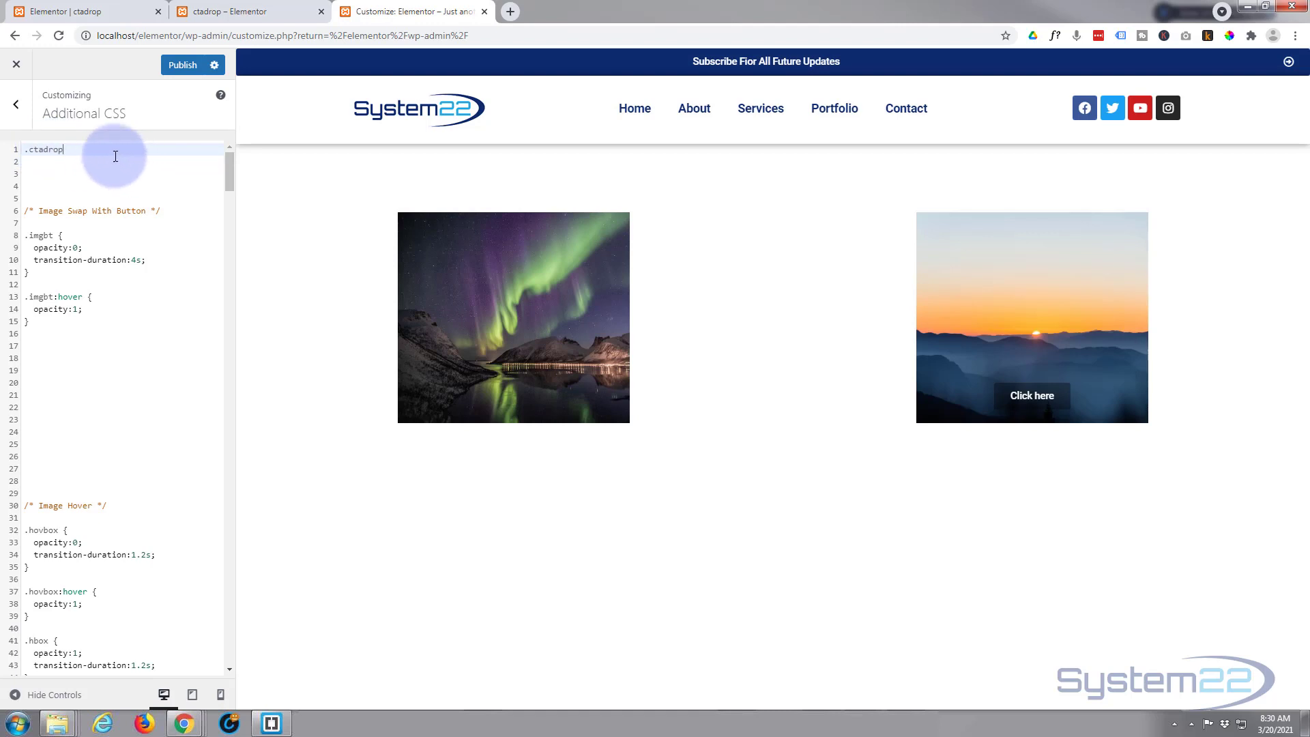
left_click_drag(64, 150, 20, 150)
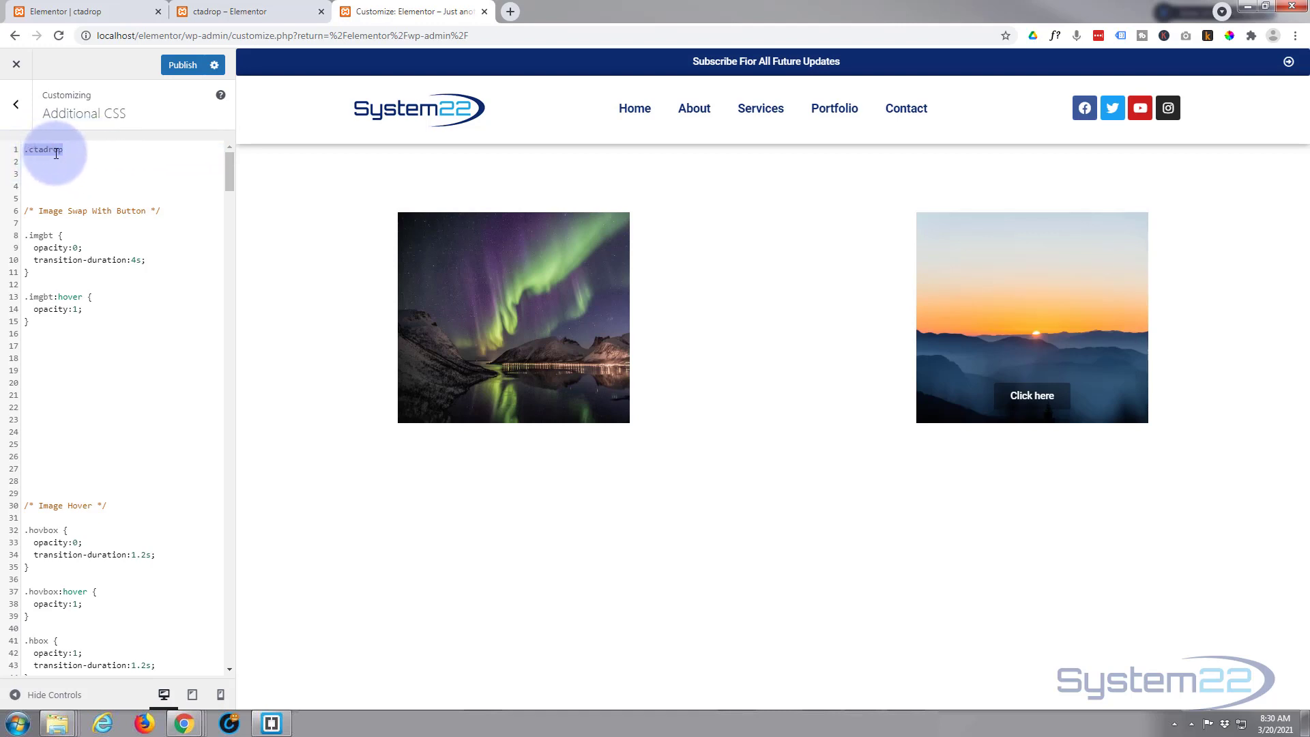
key("ctrl+x")
left_click(274, 15)
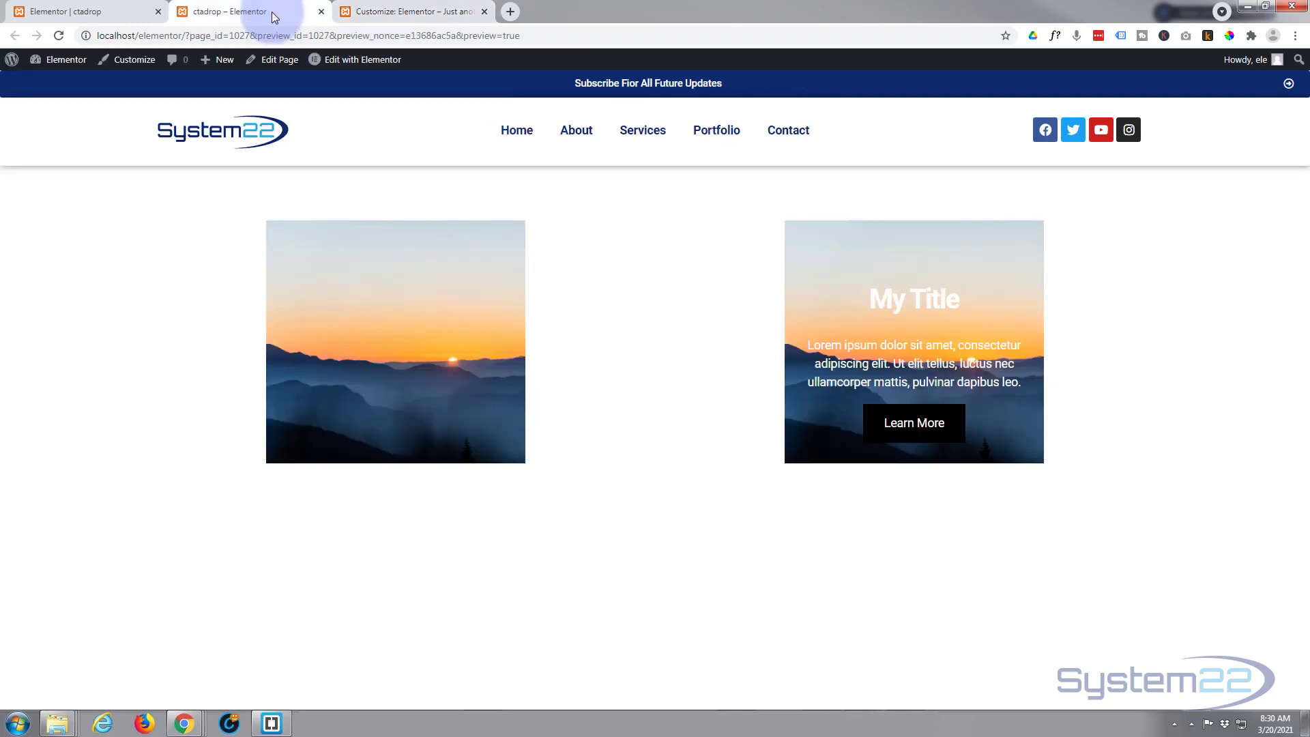
left_click(127, 15)
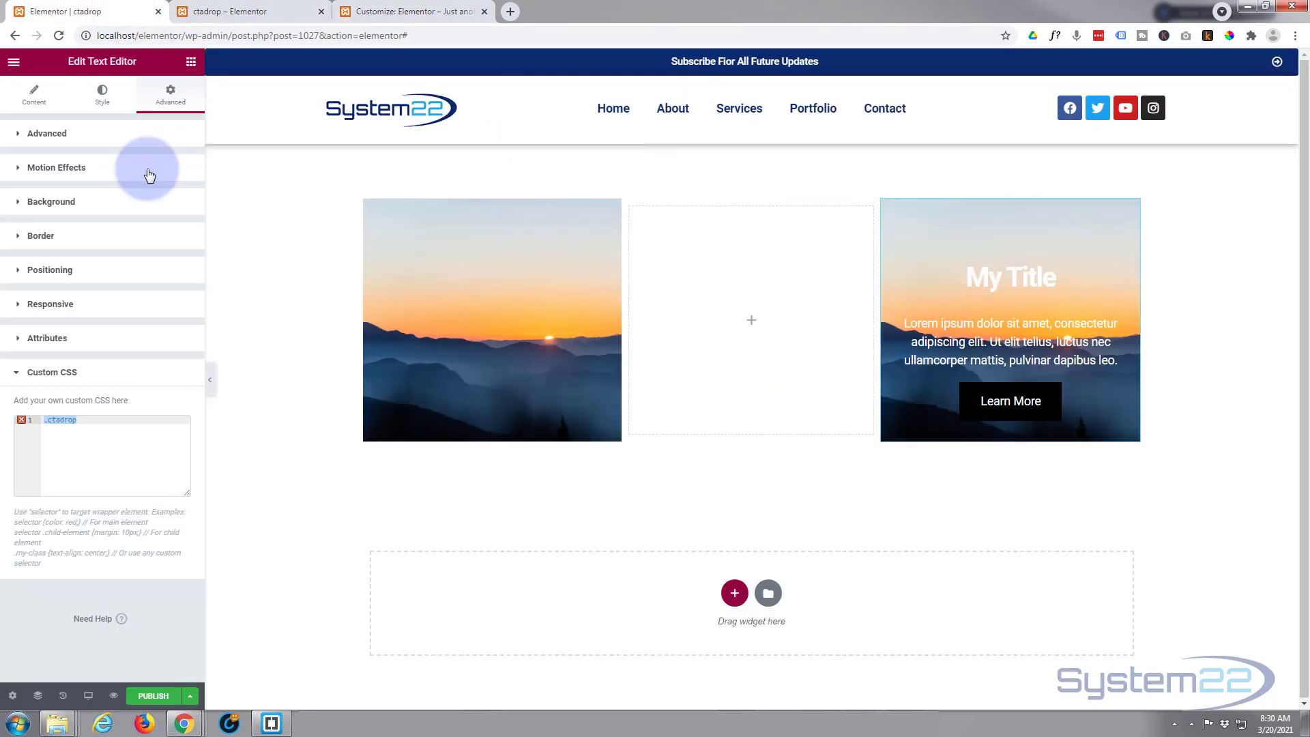
Step: Complete the .ctadrop rule in the widget's Custom CSS with curly braces and the declaration margin-top:-400px;
left_click(88, 428)
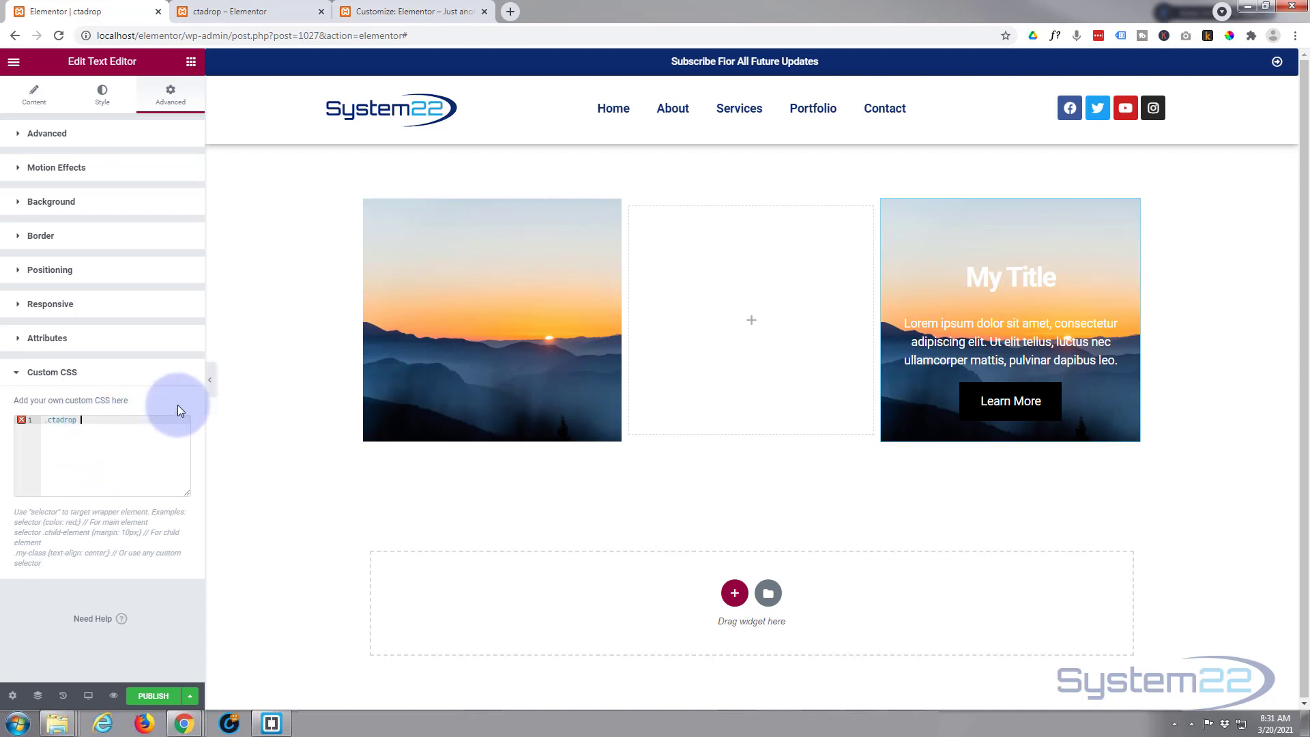
type("{}")
left_click(85, 420)
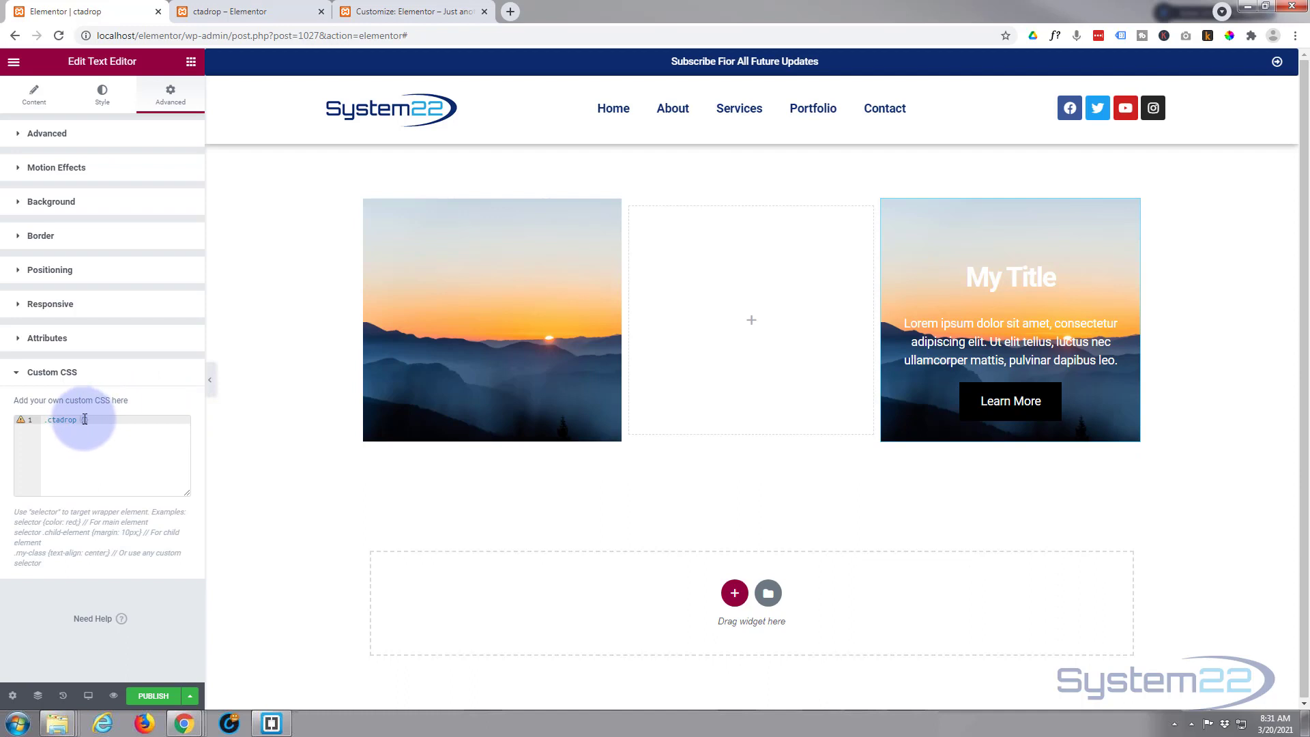
key("Return")
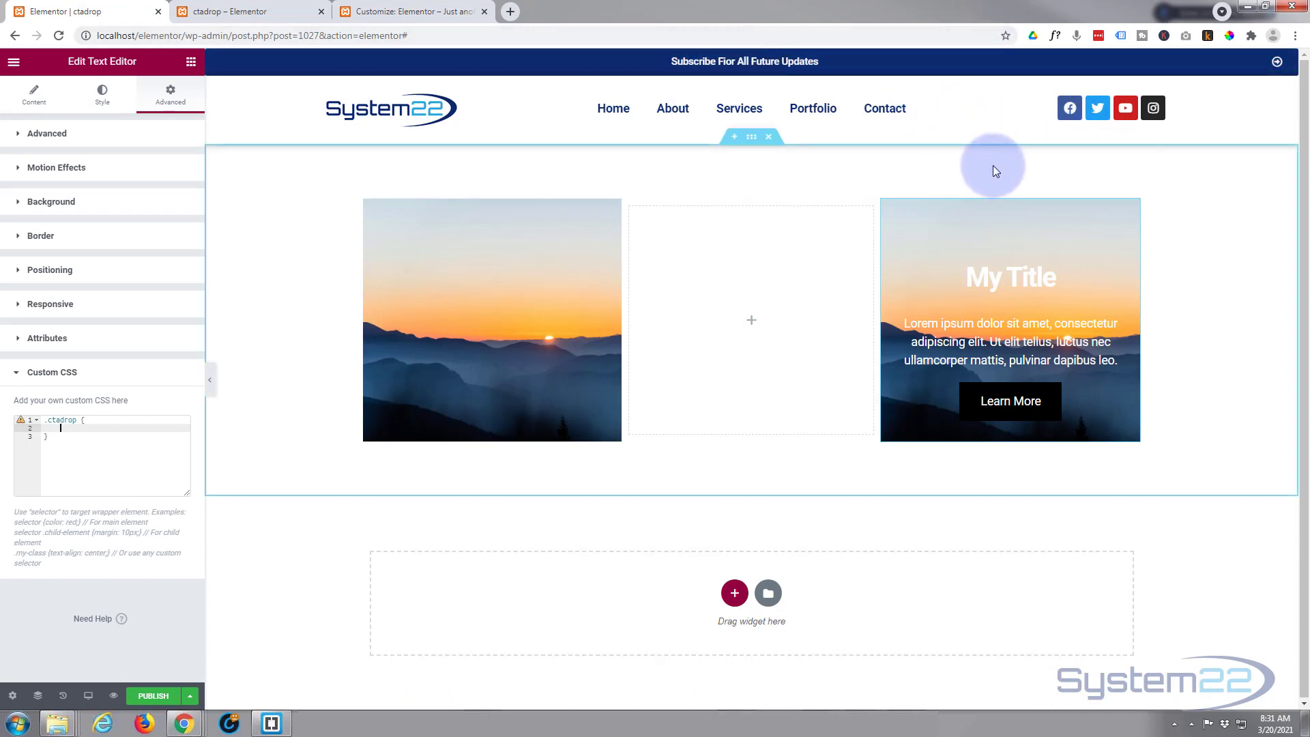
type("margin-top")
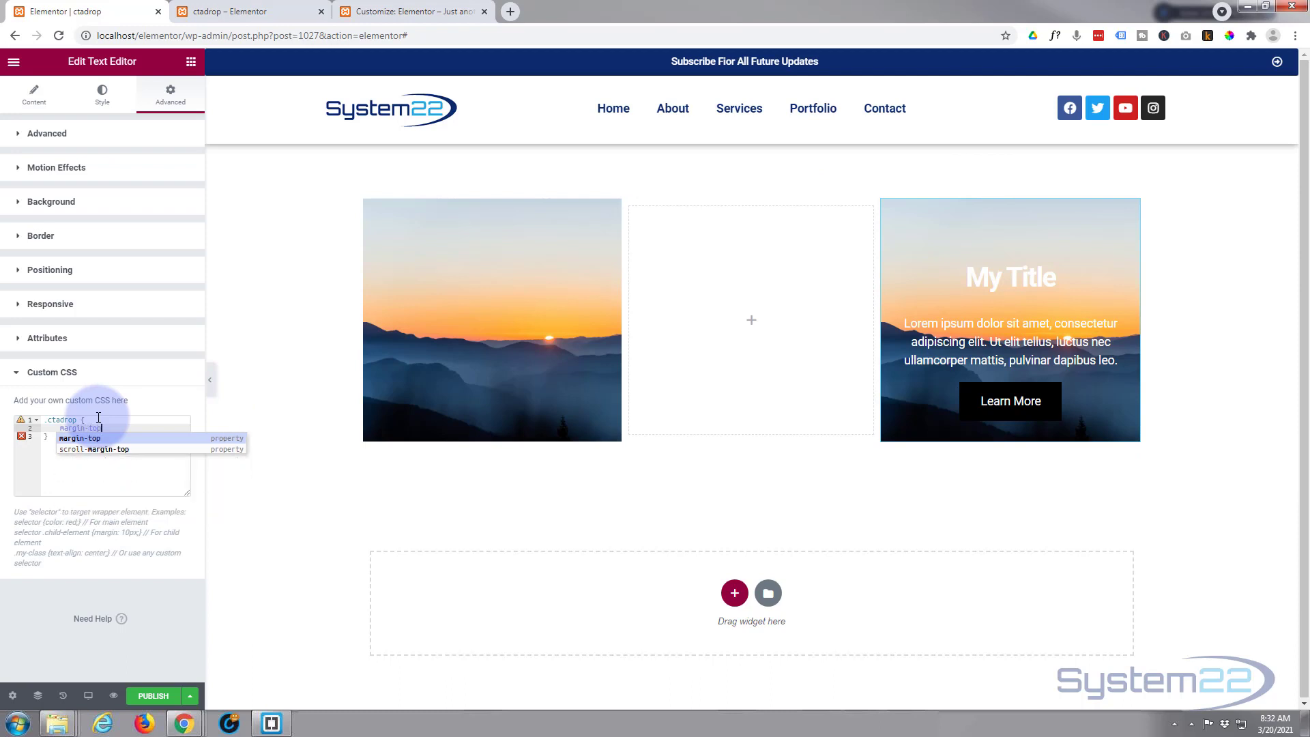
type(":-")
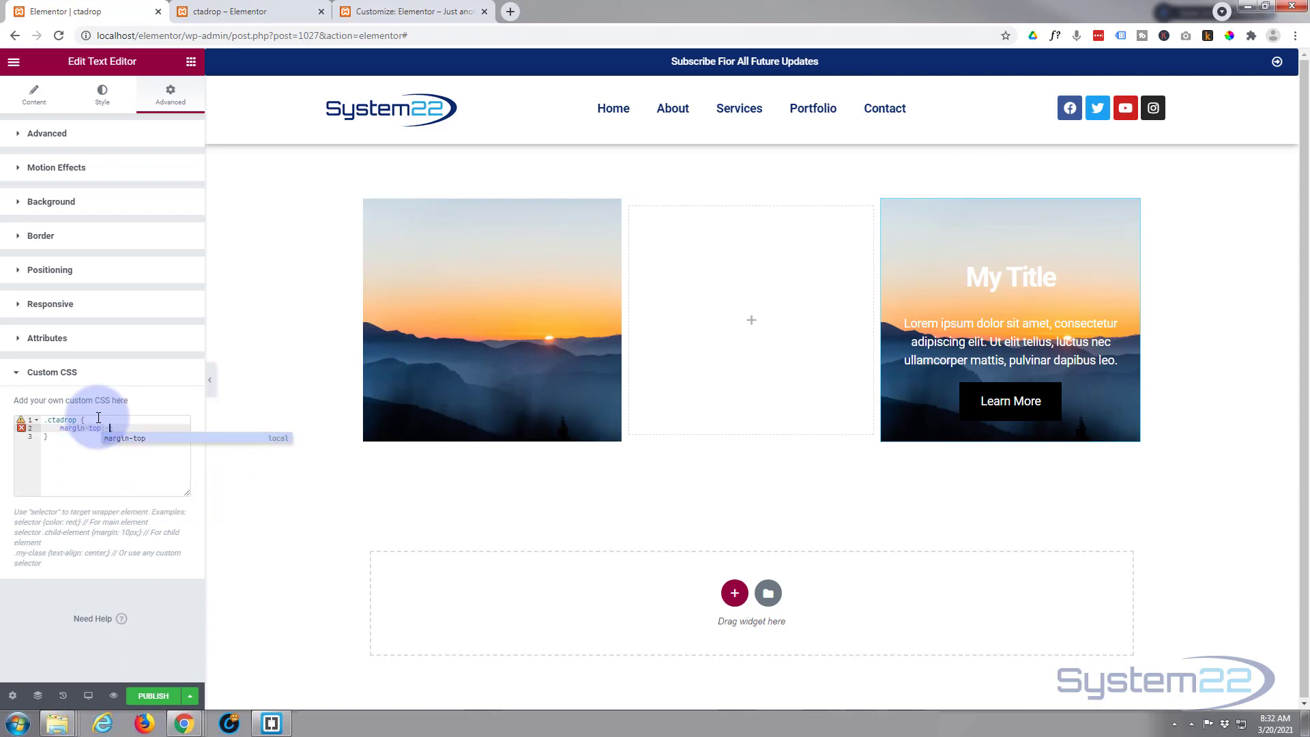
type("400p")
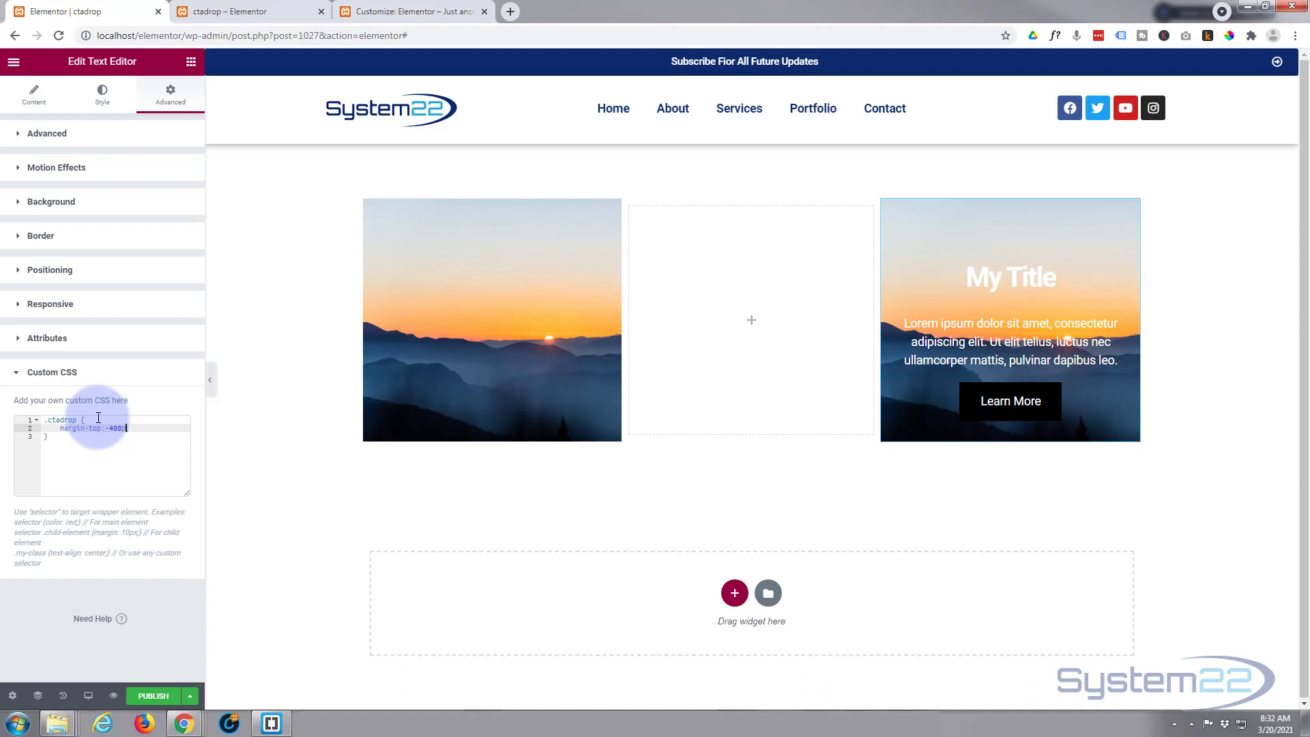
type("x")
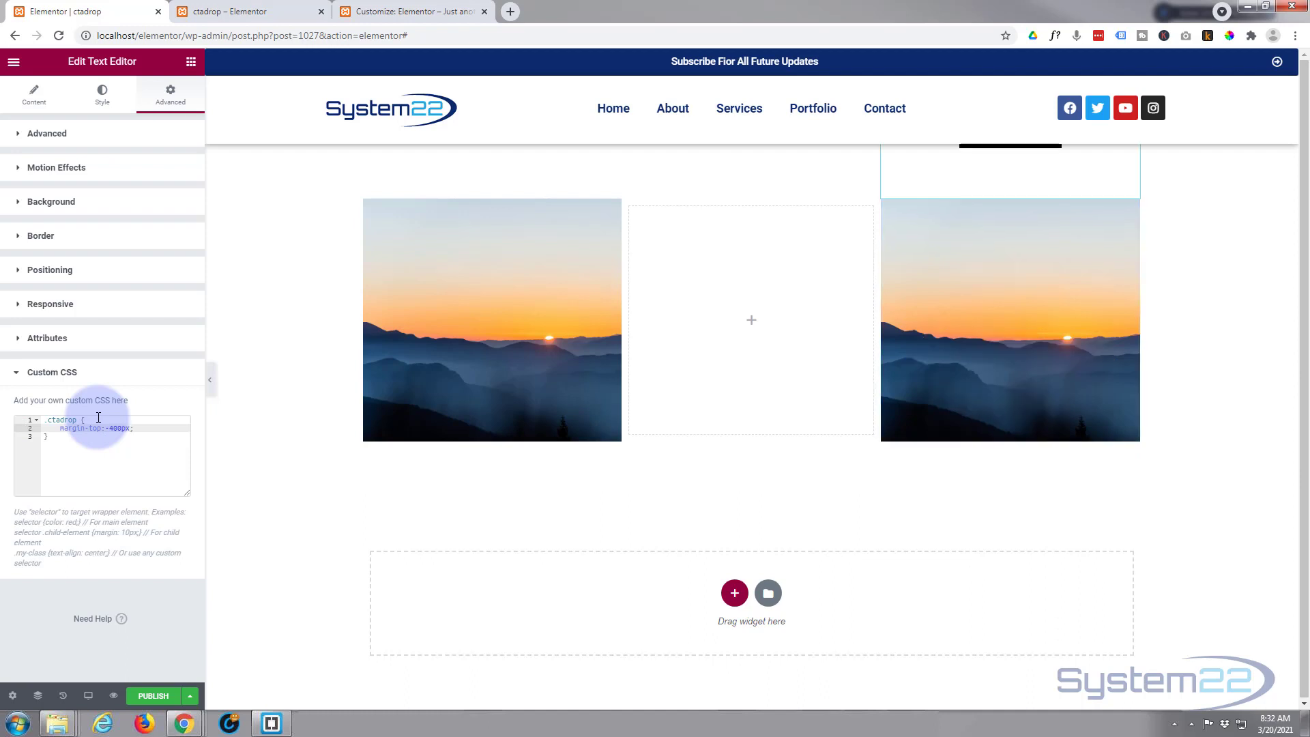
type(";")
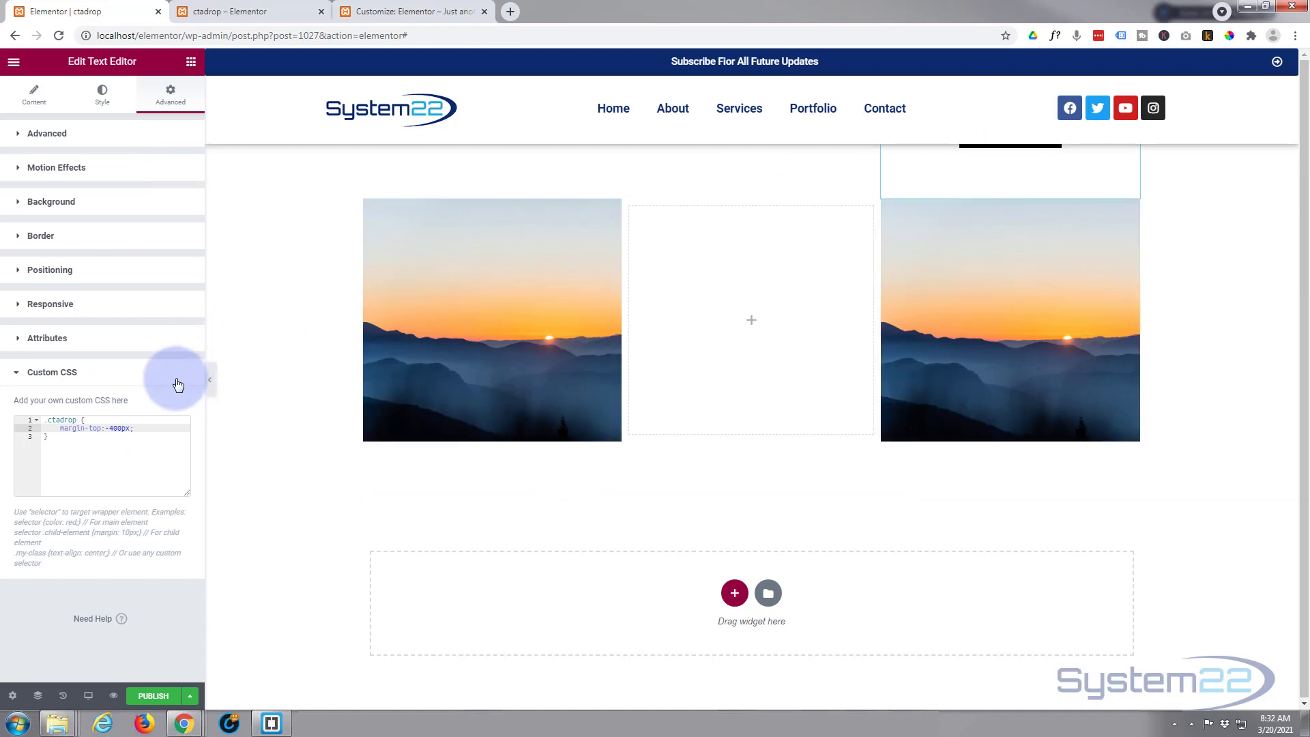
key("BackSpace")
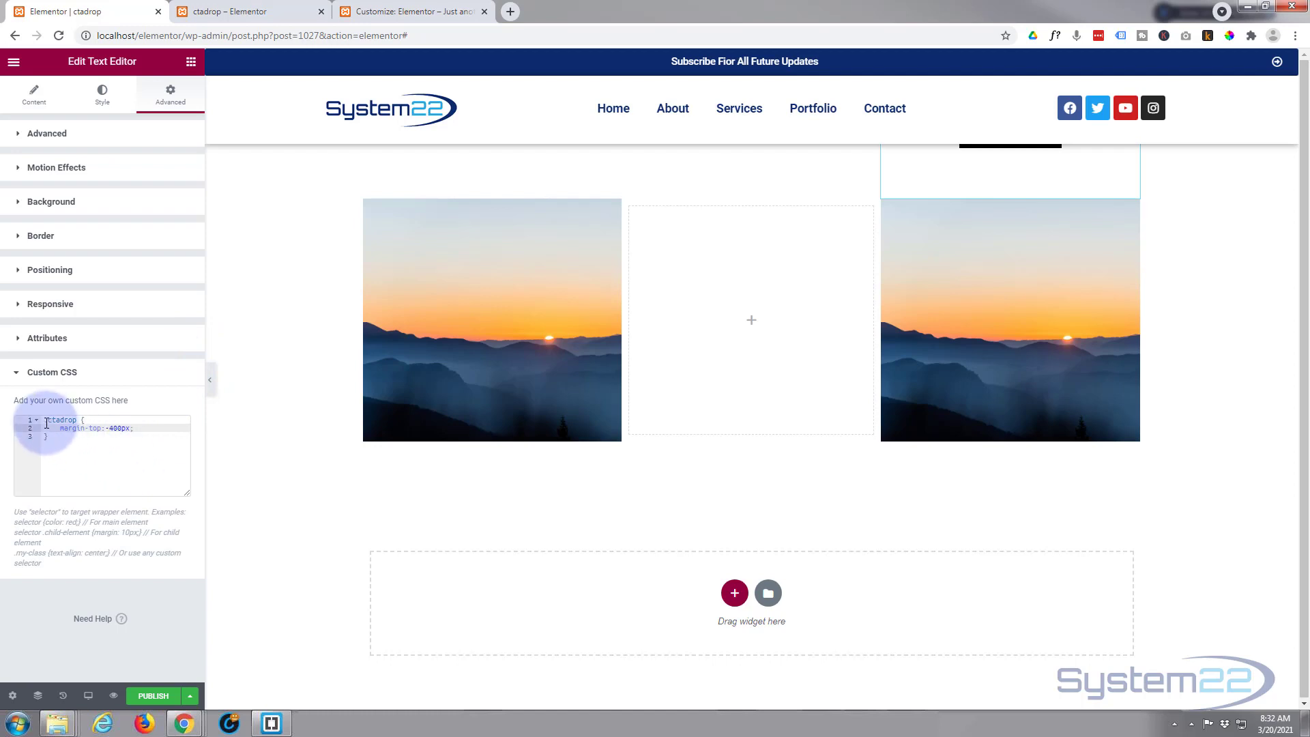
Step: Duplicate the .ctadrop rule below itself, separated by a blank line, and change the copy's selector to .ctadrop:hover
left_click_drag(44, 421, 59, 442)
key("ctrl+c")
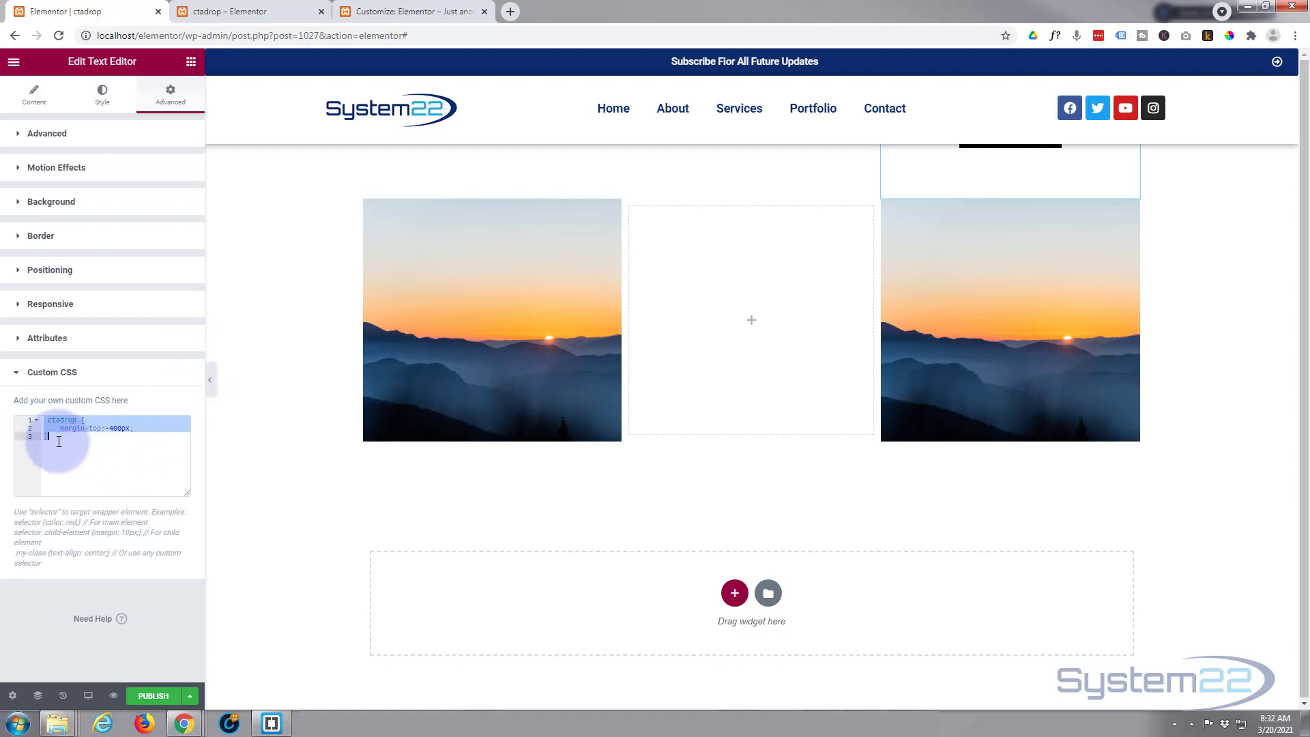
left_click(59, 444)
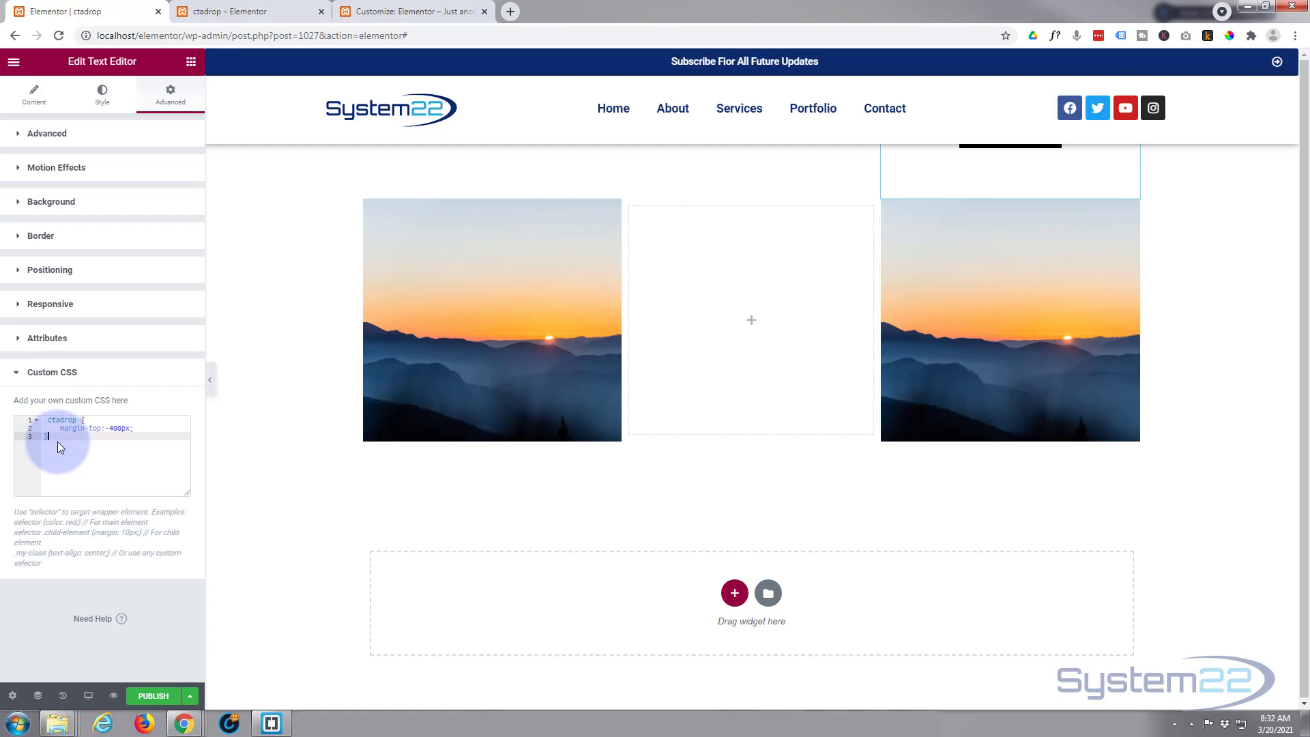
key("Return")
key("Return")
key("ctrl+v")
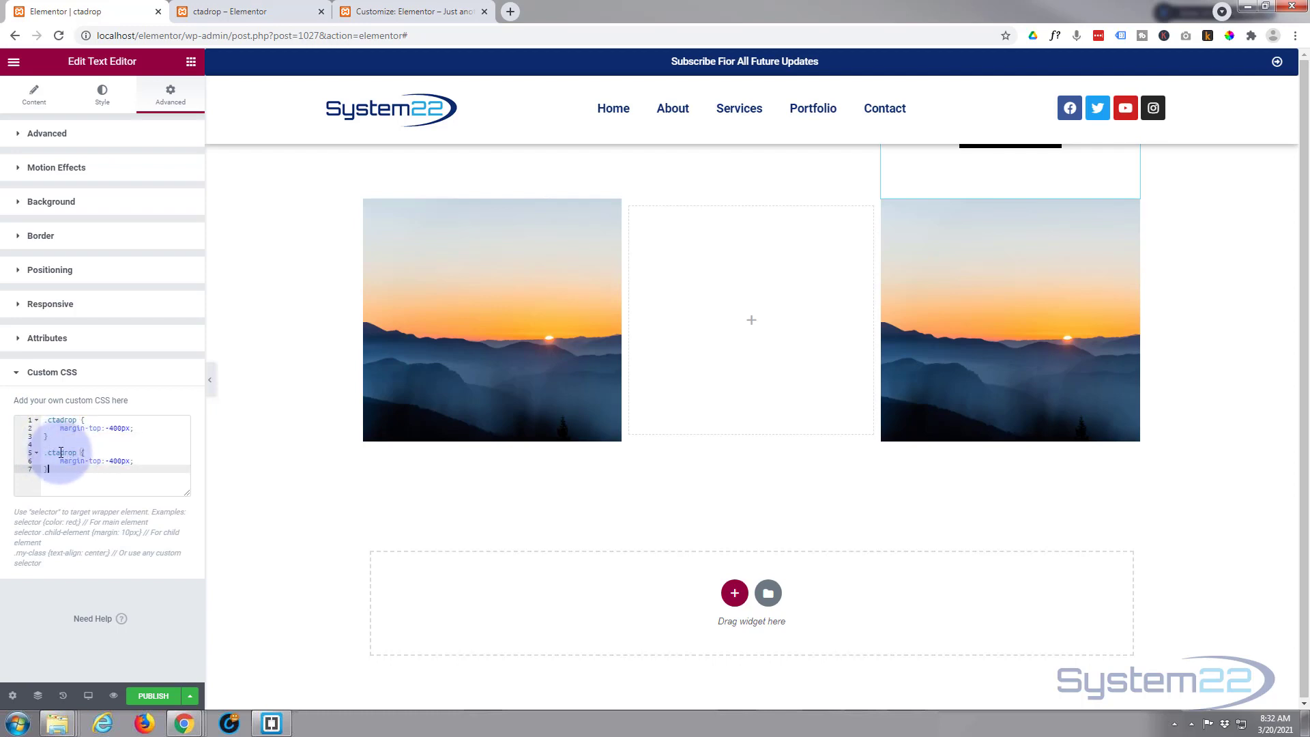
left_click(76, 452)
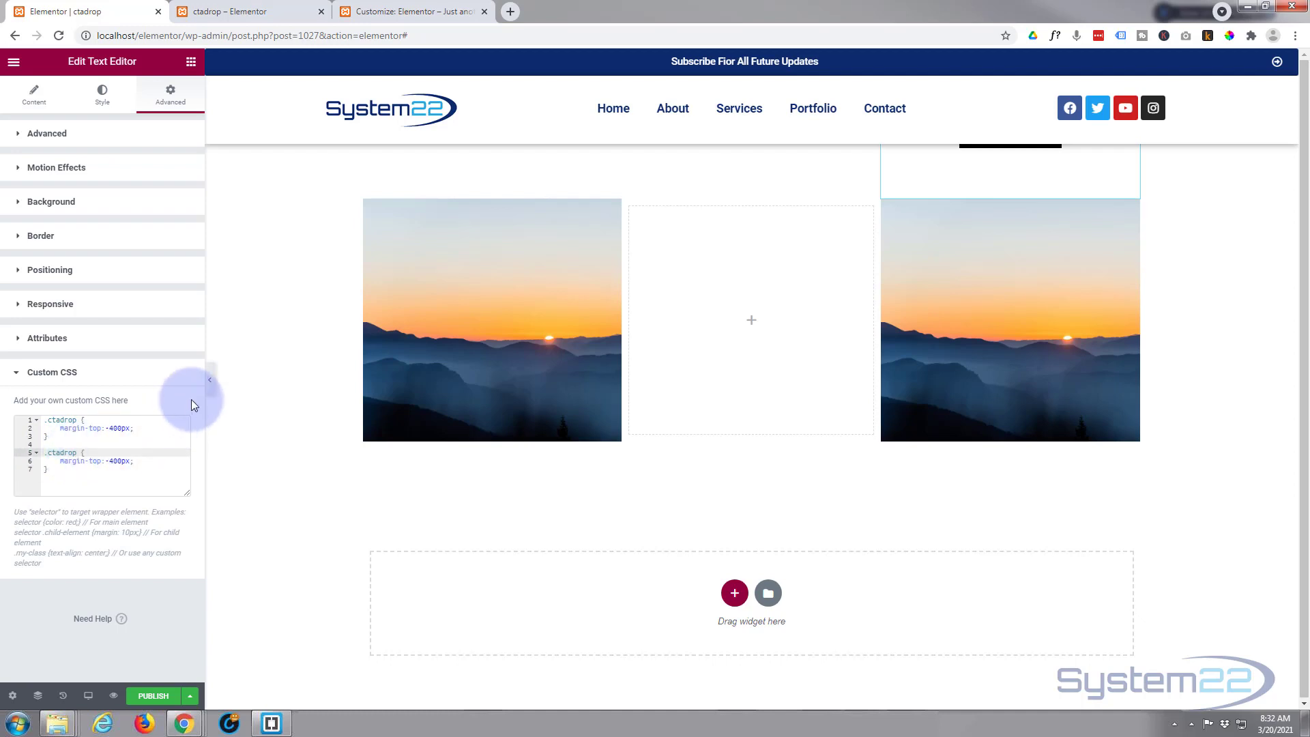
type(":hover")
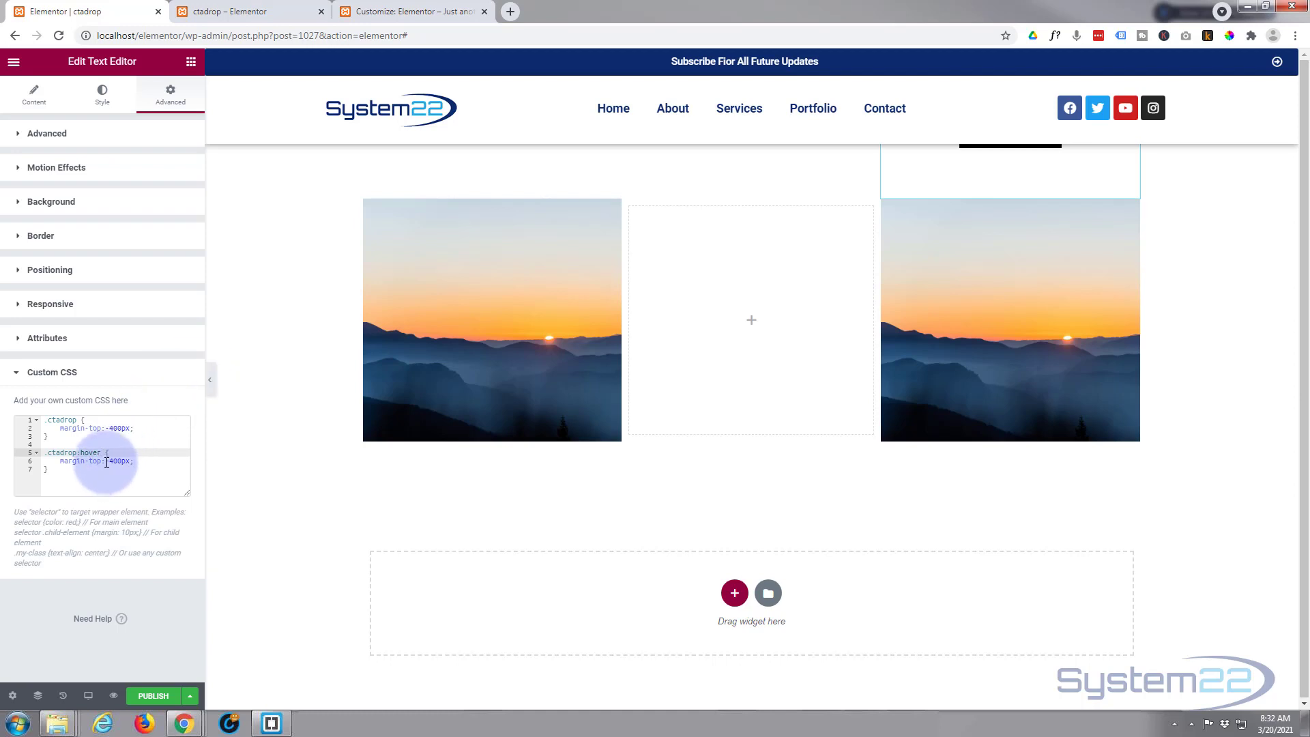
Step: Change the margin-top value in the .ctadrop:hover rule to 0, keeping the closing semicolon
left_click_drag(107, 462, 132, 462)
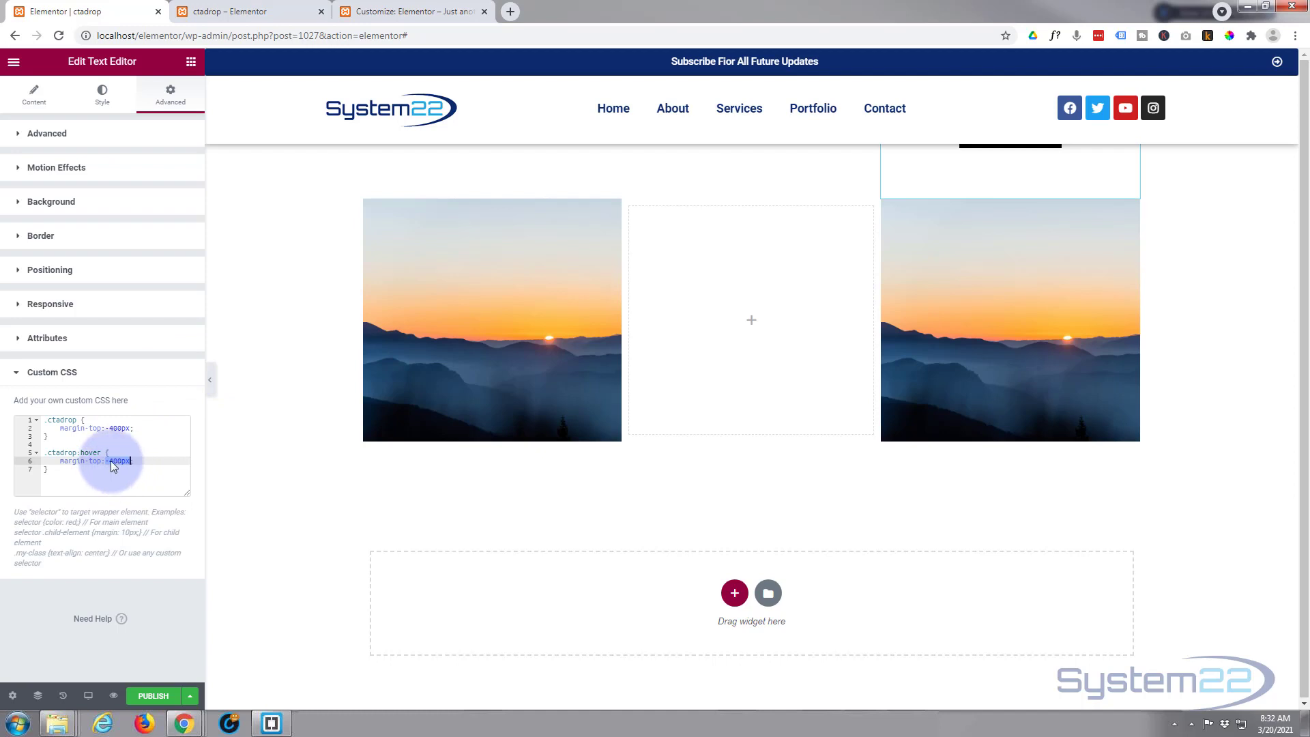
type("0")
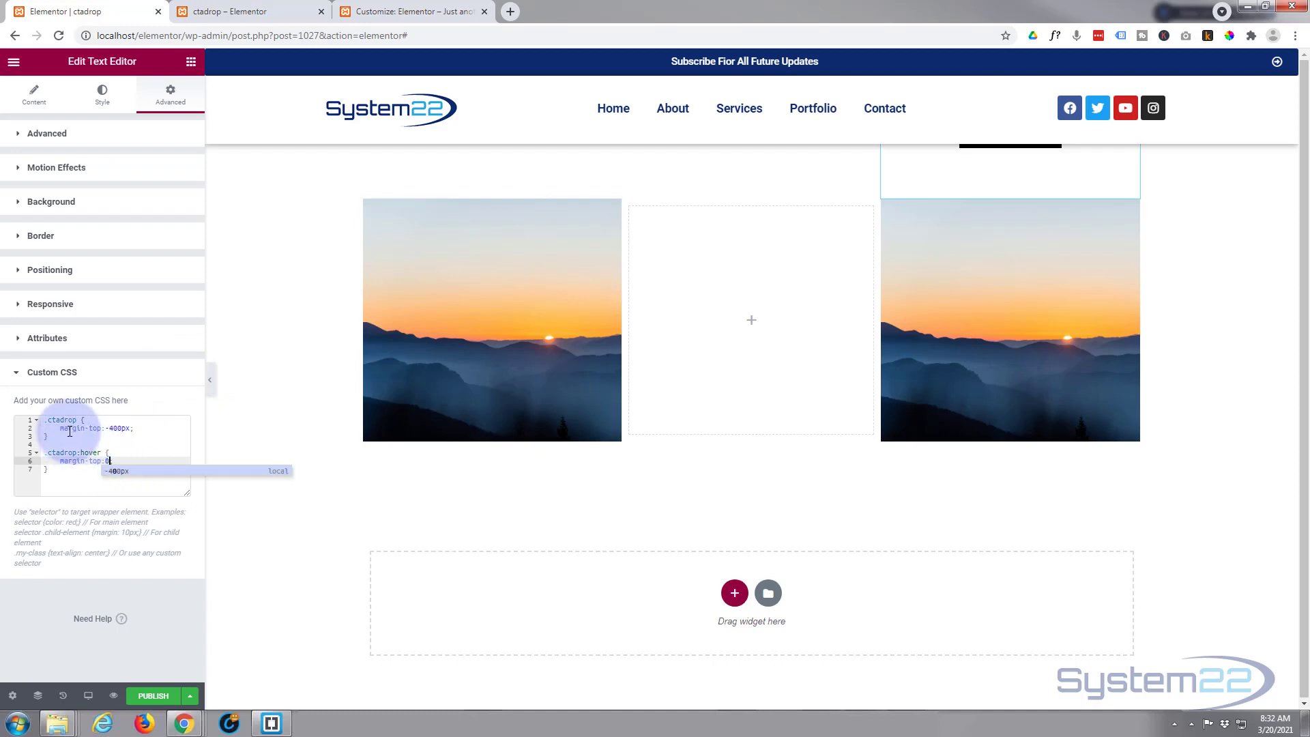
type(";")
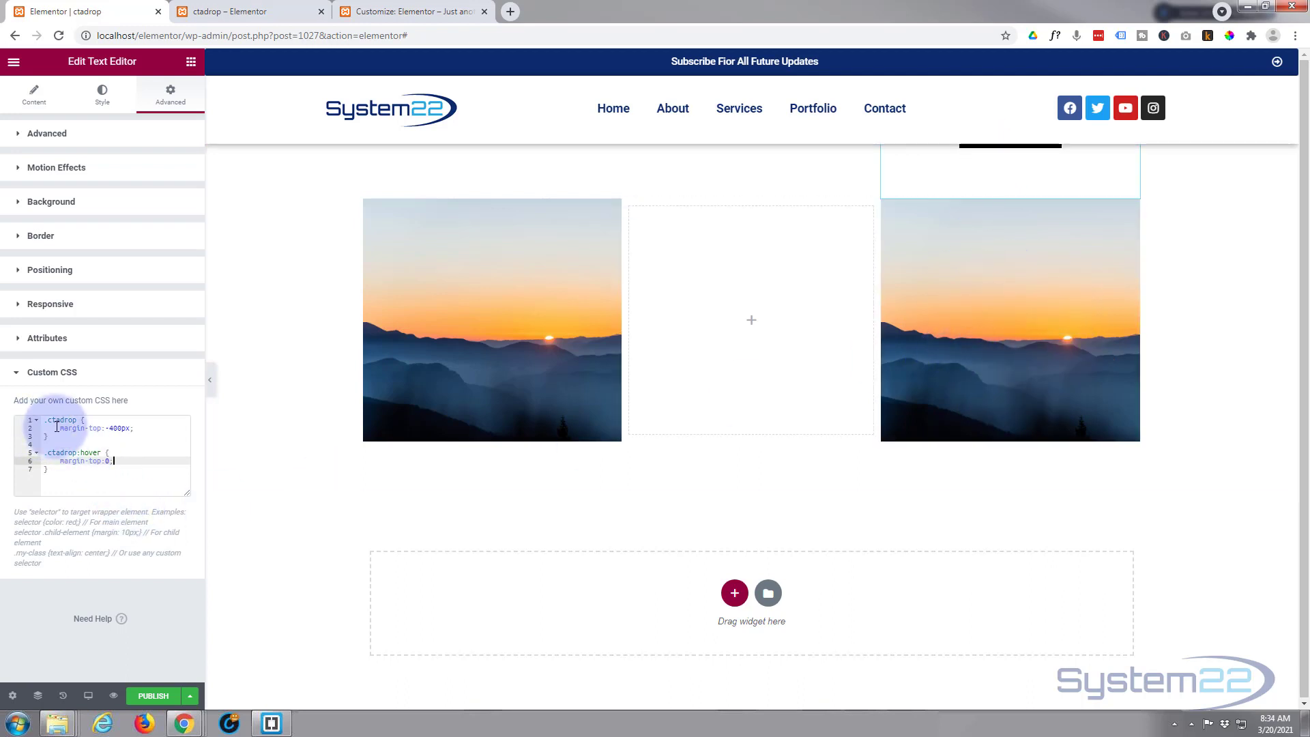
Step: Add the declaration padding-bottom:400px; below margin-top in the .ctadrop rule
left_click(136, 427)
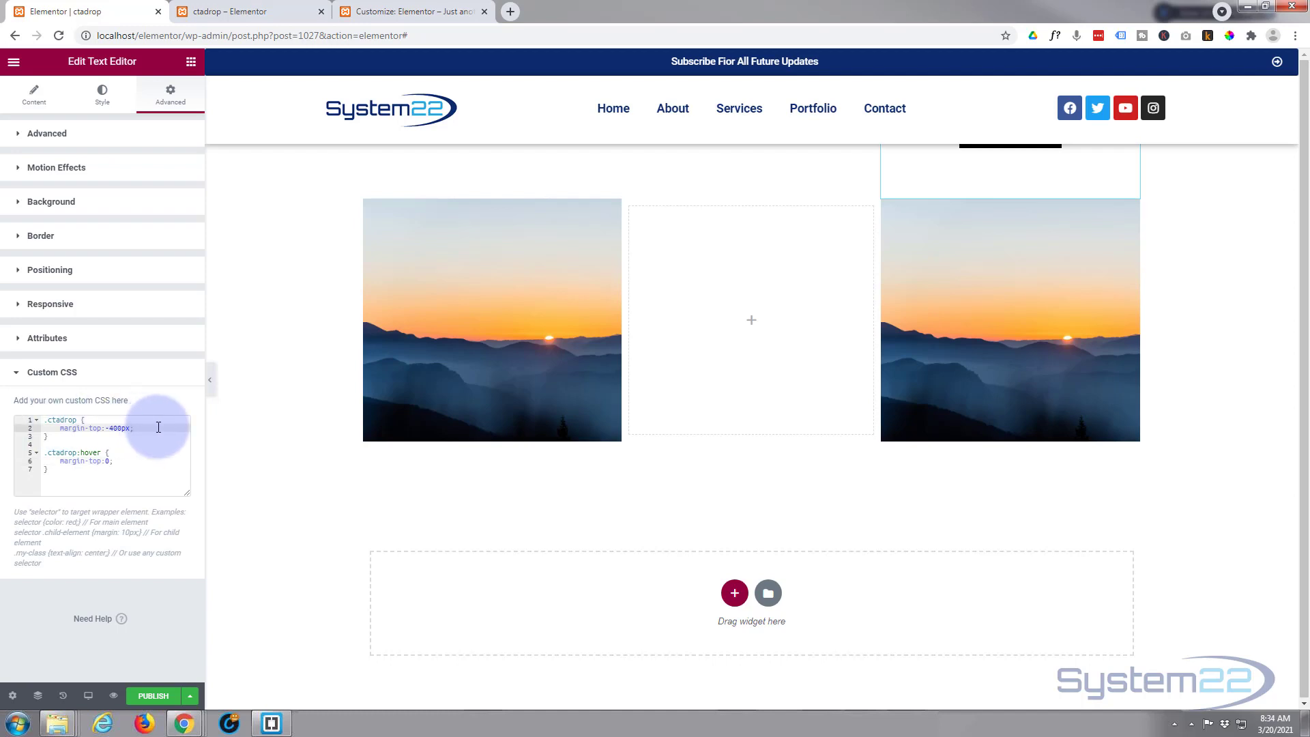
key("Return")
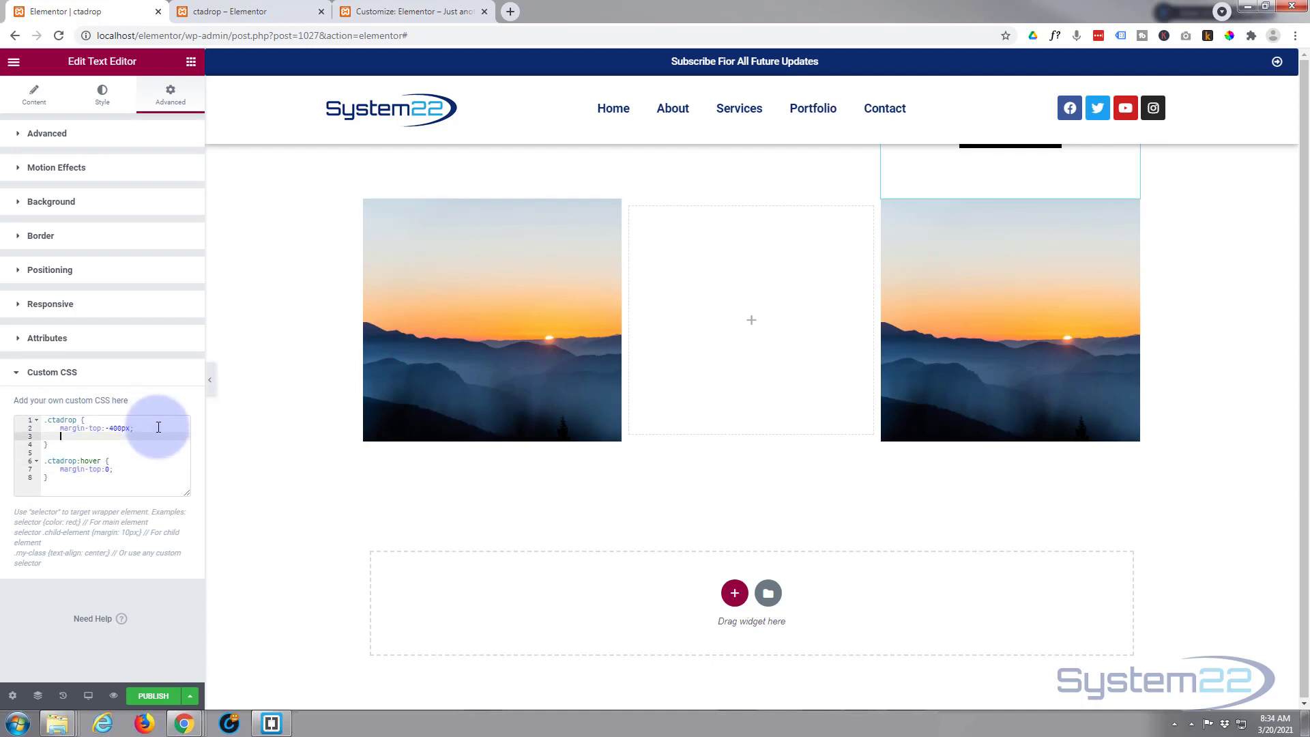
type("padding-bottom:400px;")
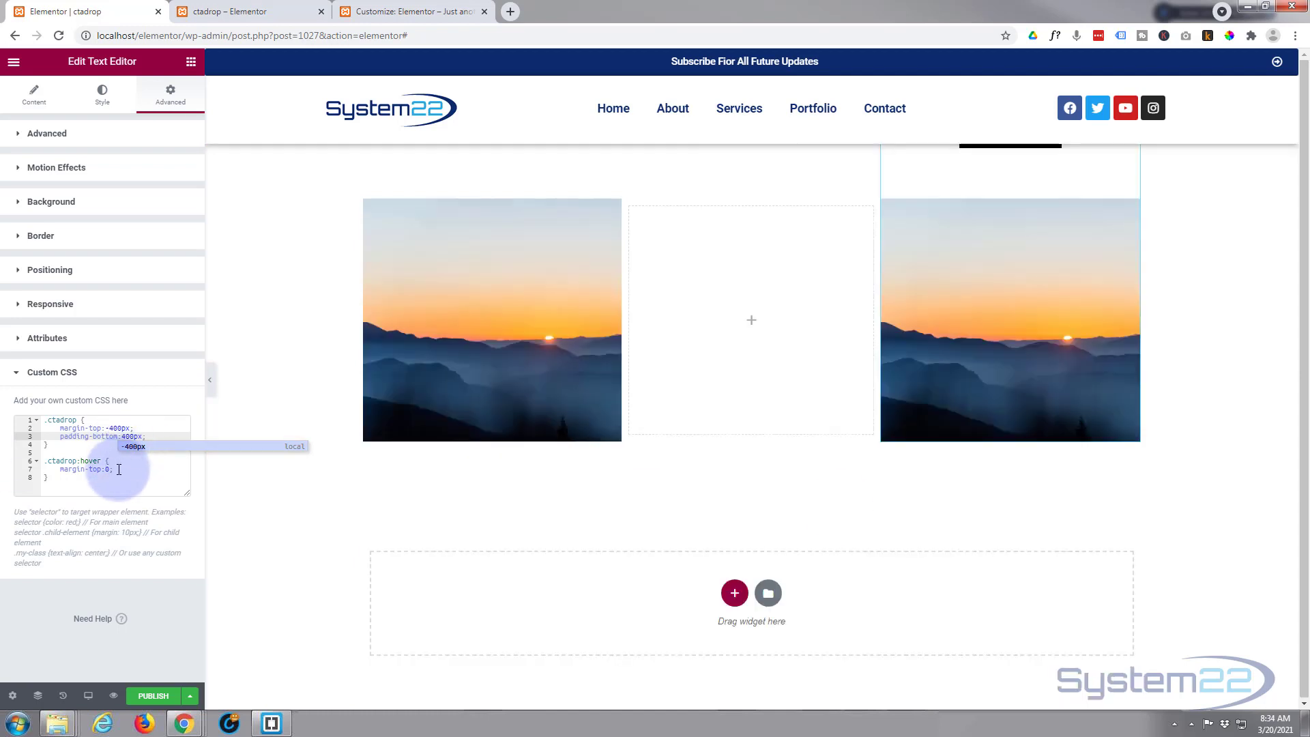
Step: Add padding-bottom:0px; below margin-top in the .ctadrop:hover rule and try the hover effect on the third column
left_click(152, 467)
key("Return")
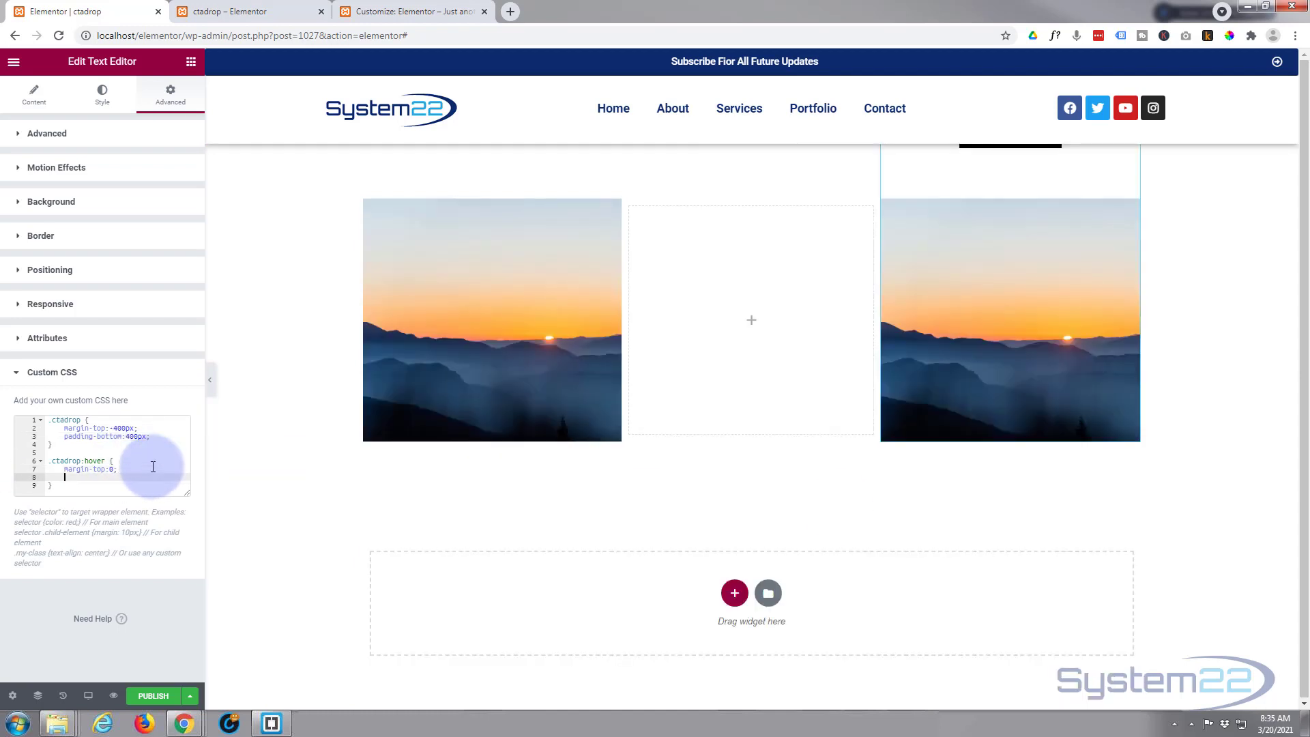
type("padding-bott")
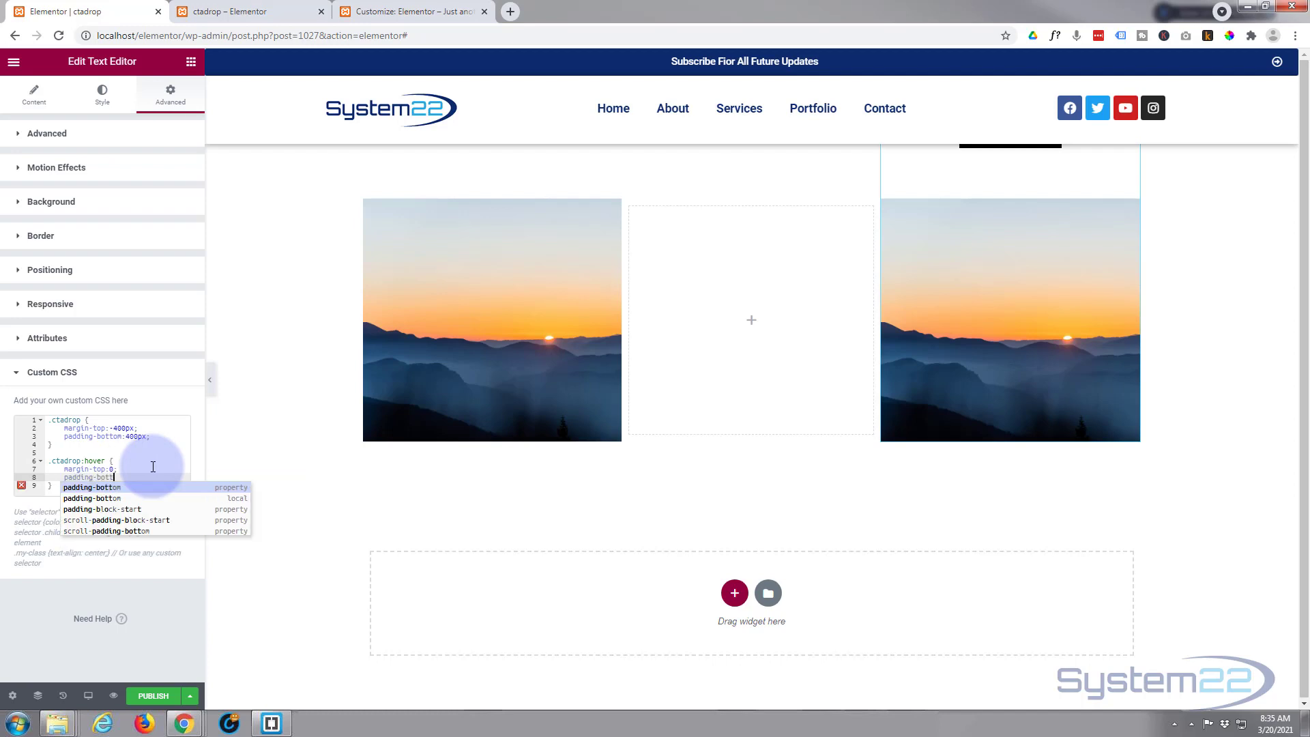
type("om:0px;")
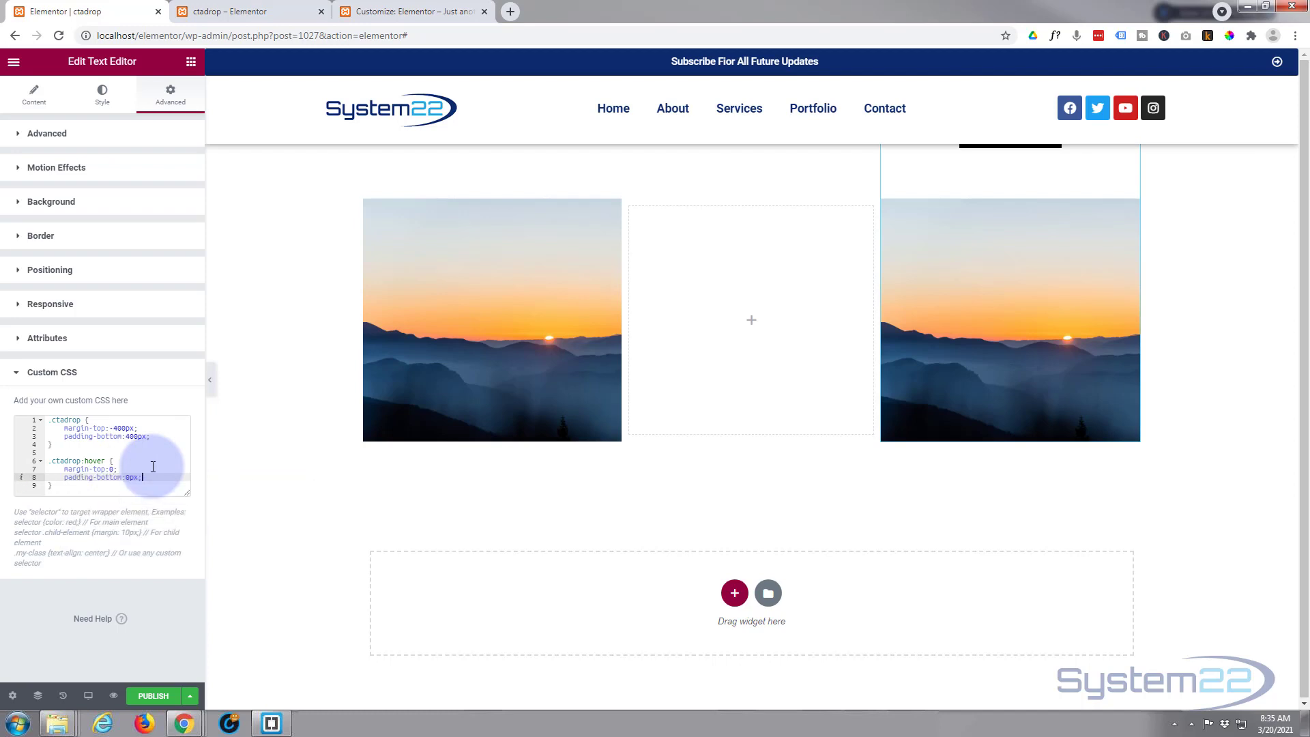
mouse_move(896, 368)
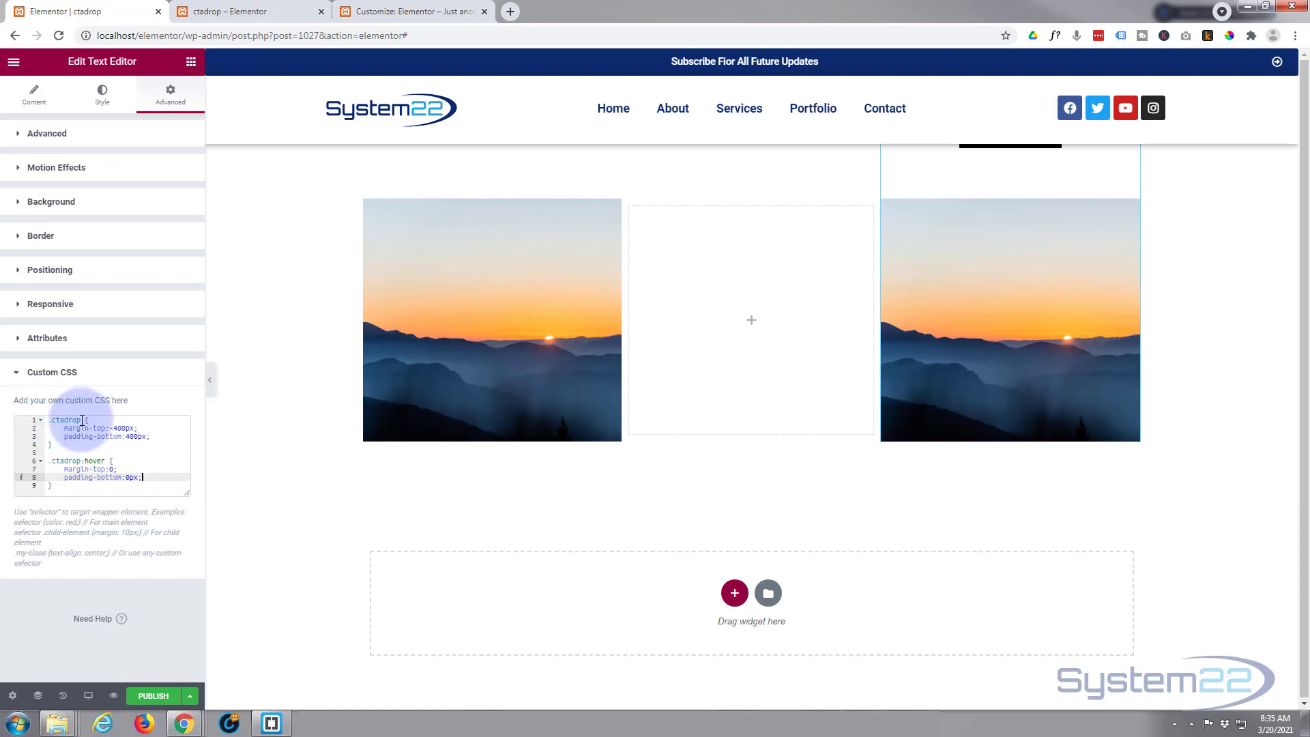
Step: Add transition-duration:0.75s; as the last declaration in the .ctadrop rule and preview the hover animation on the third column
left_click(149, 436)
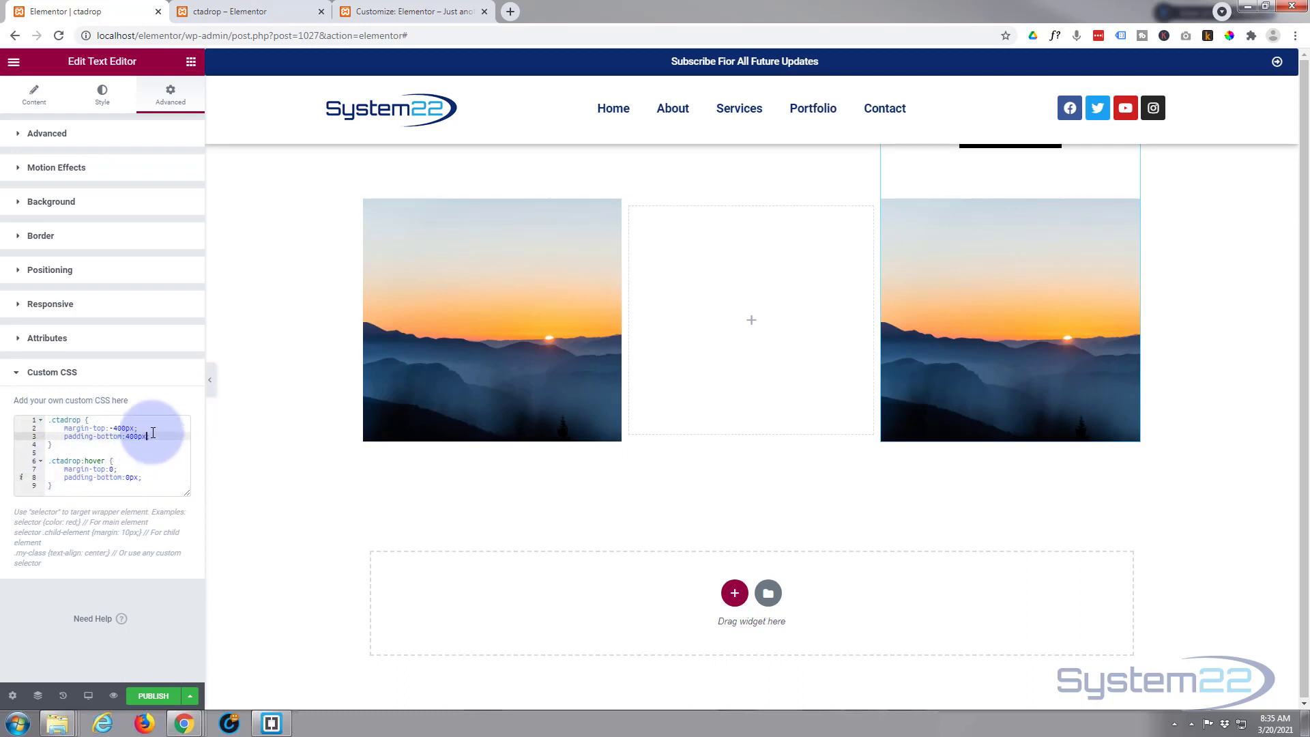
key("Return")
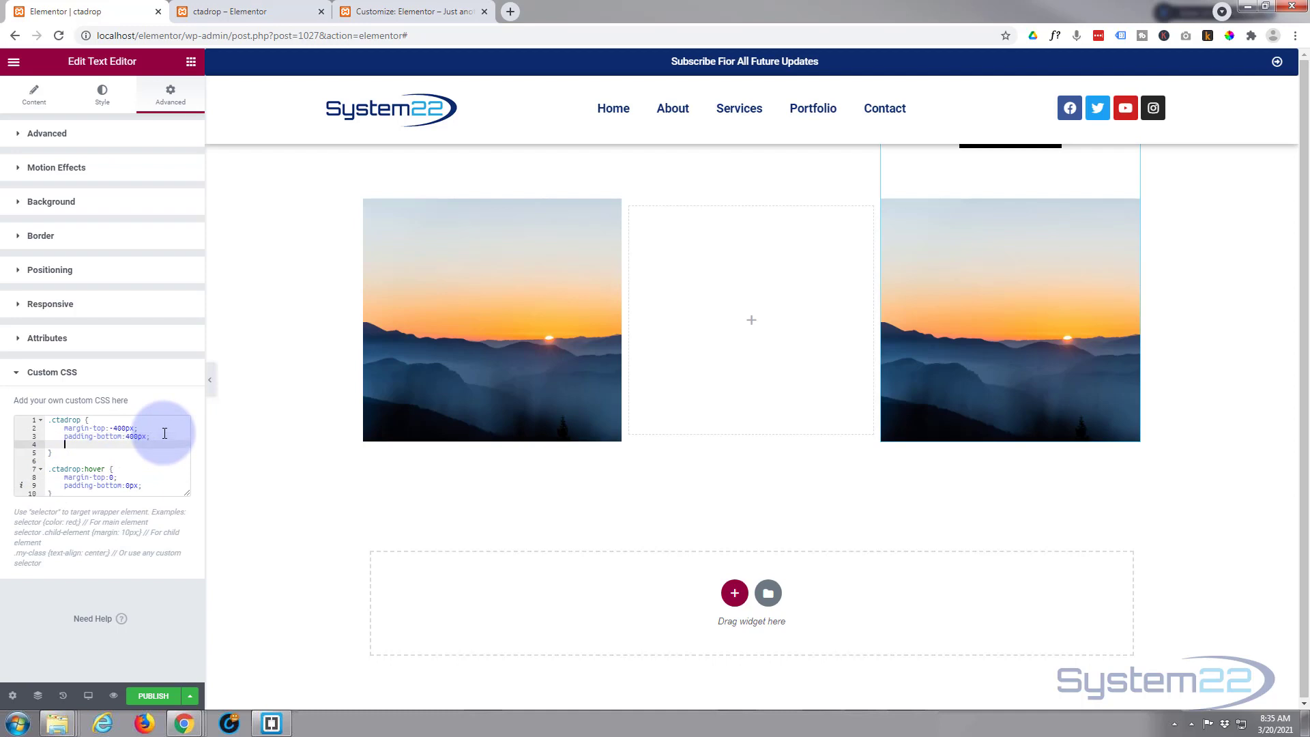
type("transition-dur")
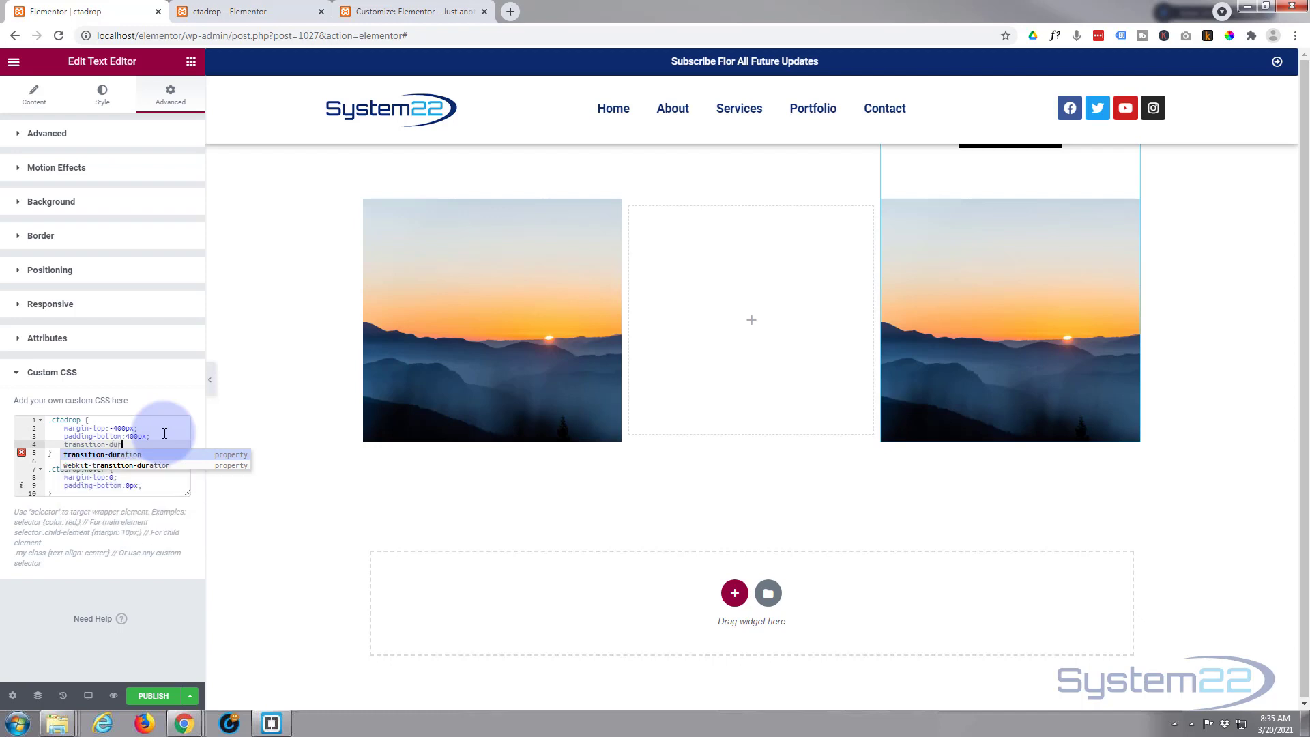
type("ation")
key("Return")
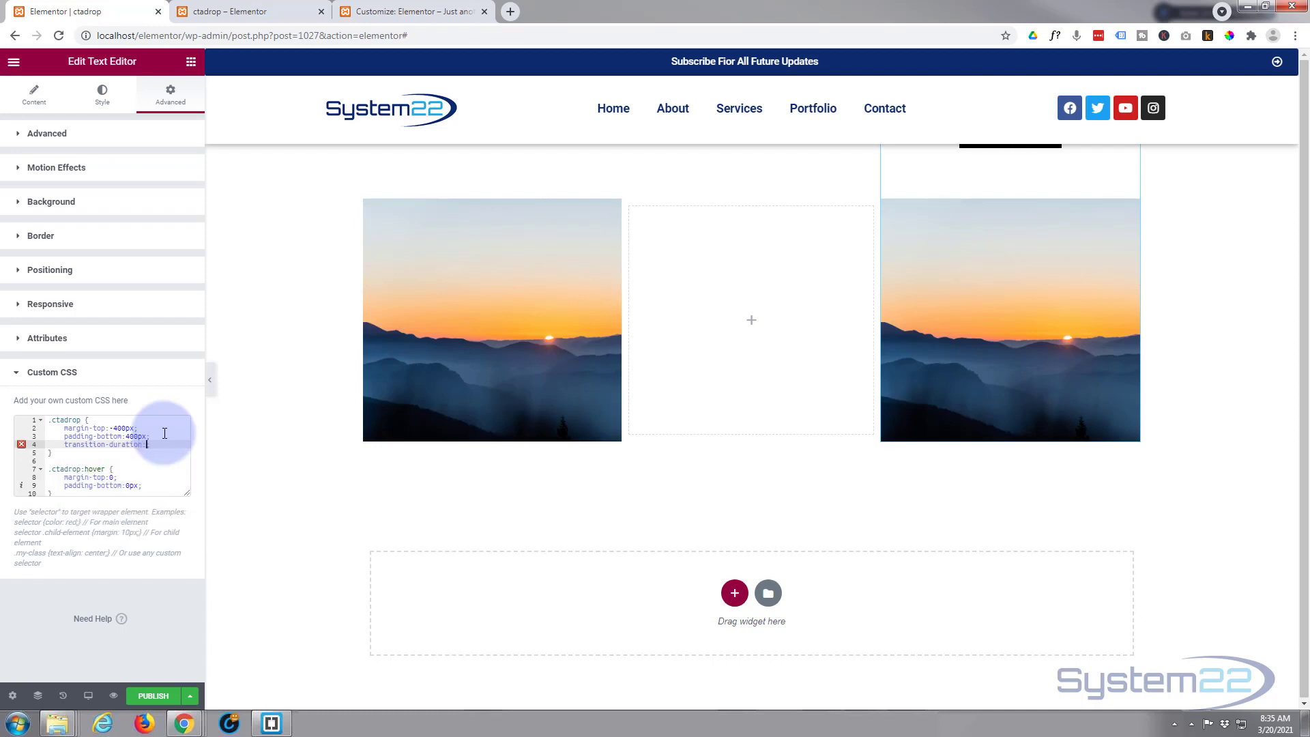
type("0.75s;")
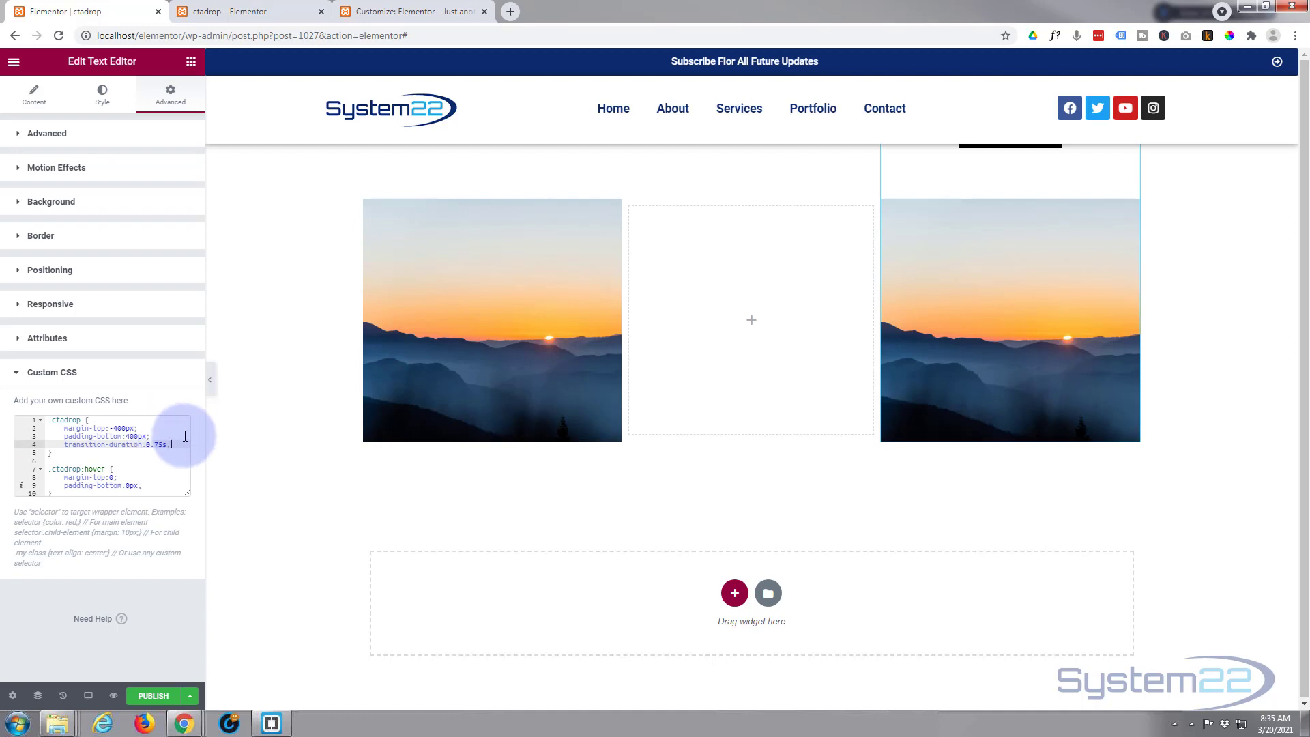
mouse_move(984, 435)
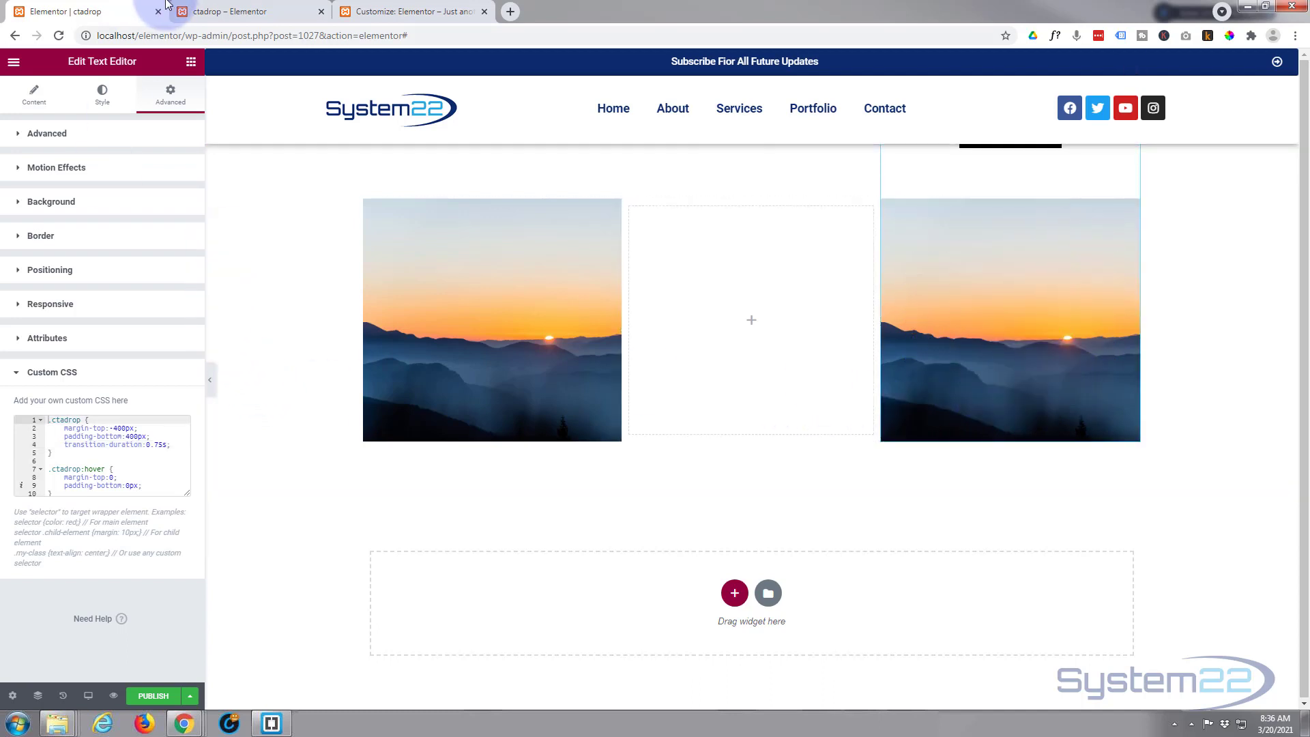
Step: Give the text widget a solid dark blue background color for its hover state and preview it on the third column
left_click(21, 203)
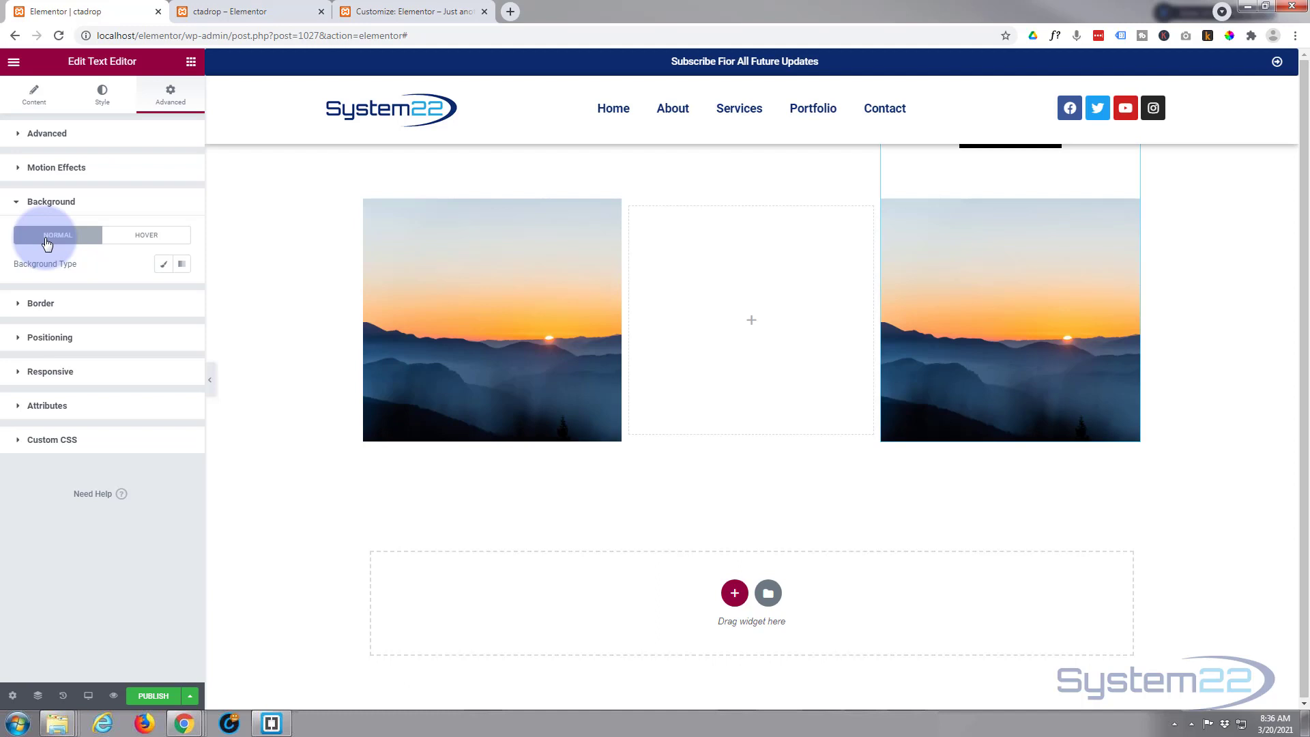
left_click(152, 244)
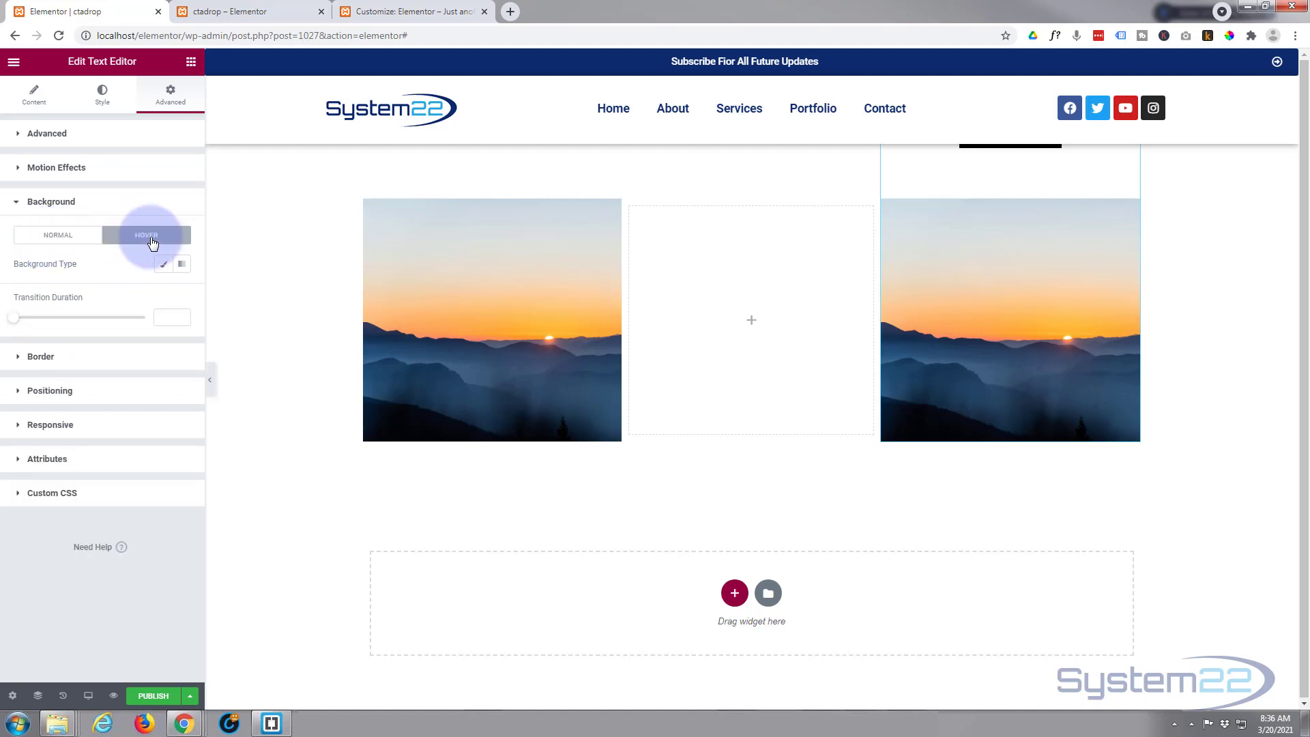
left_click(164, 266)
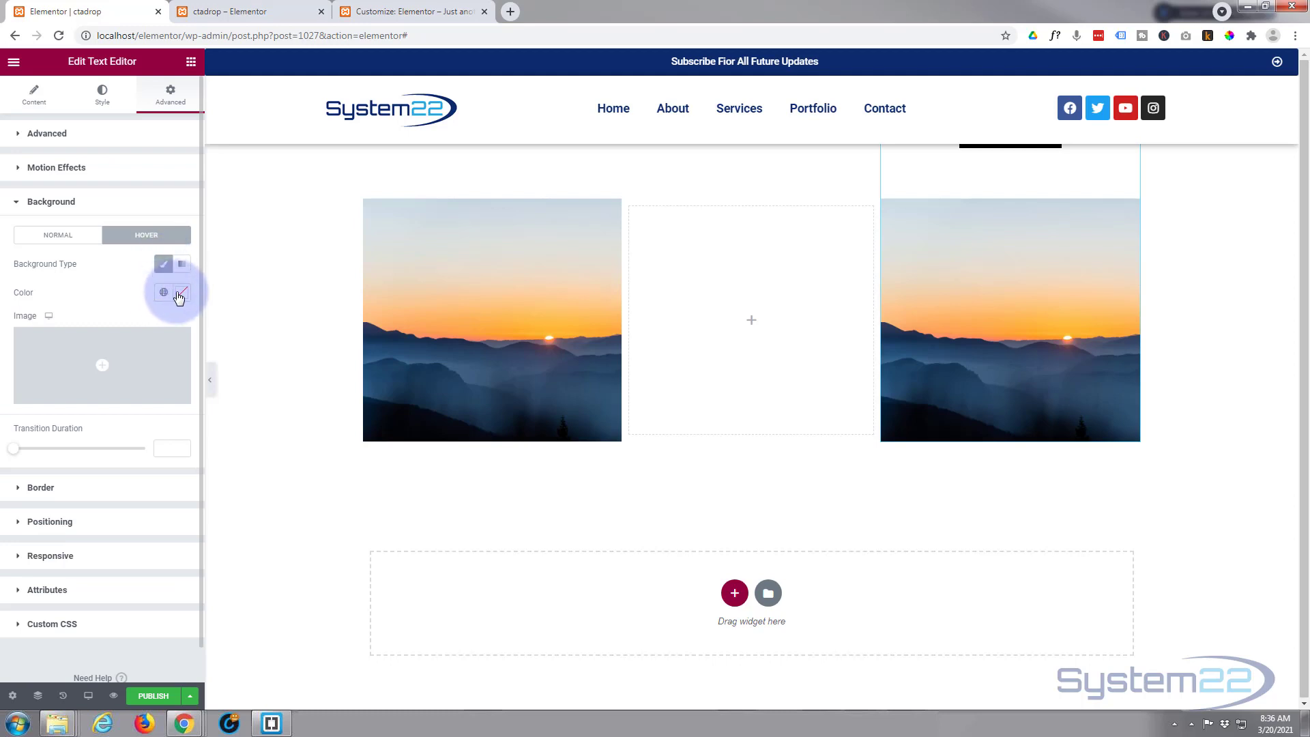
left_click(182, 293)
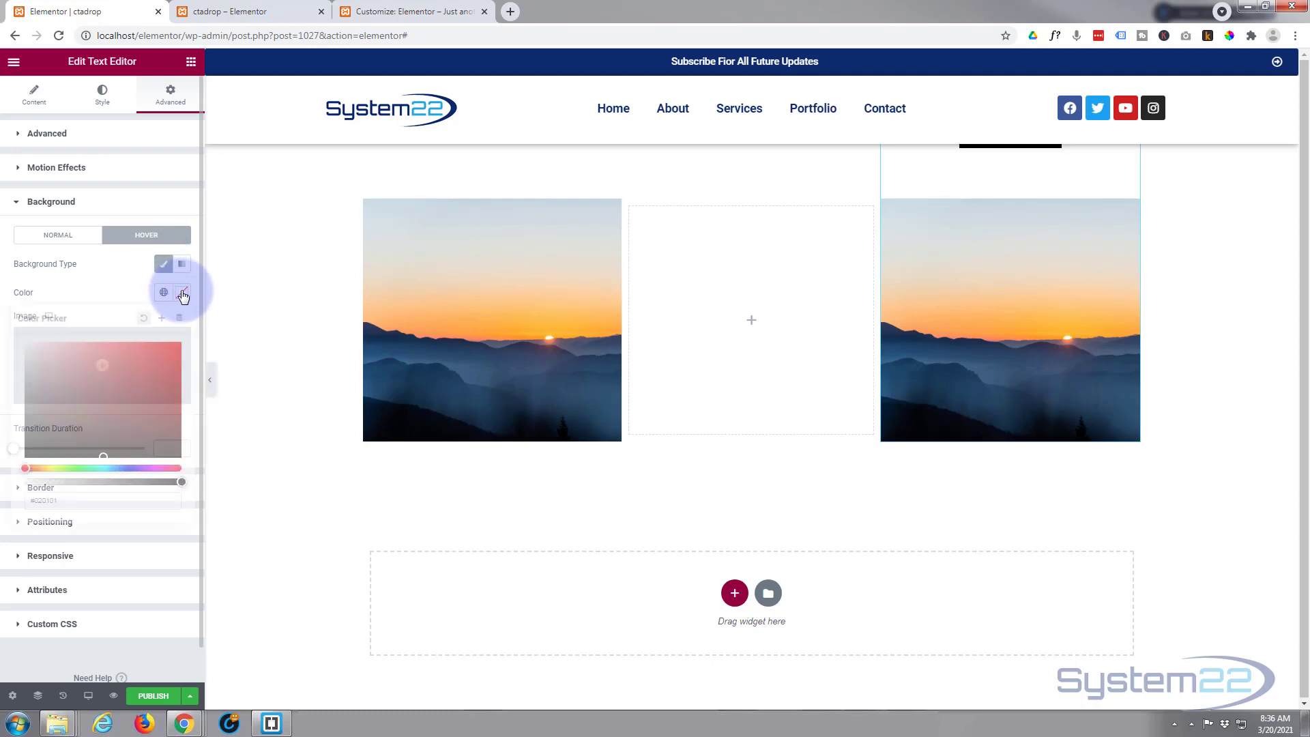
left_click(127, 474)
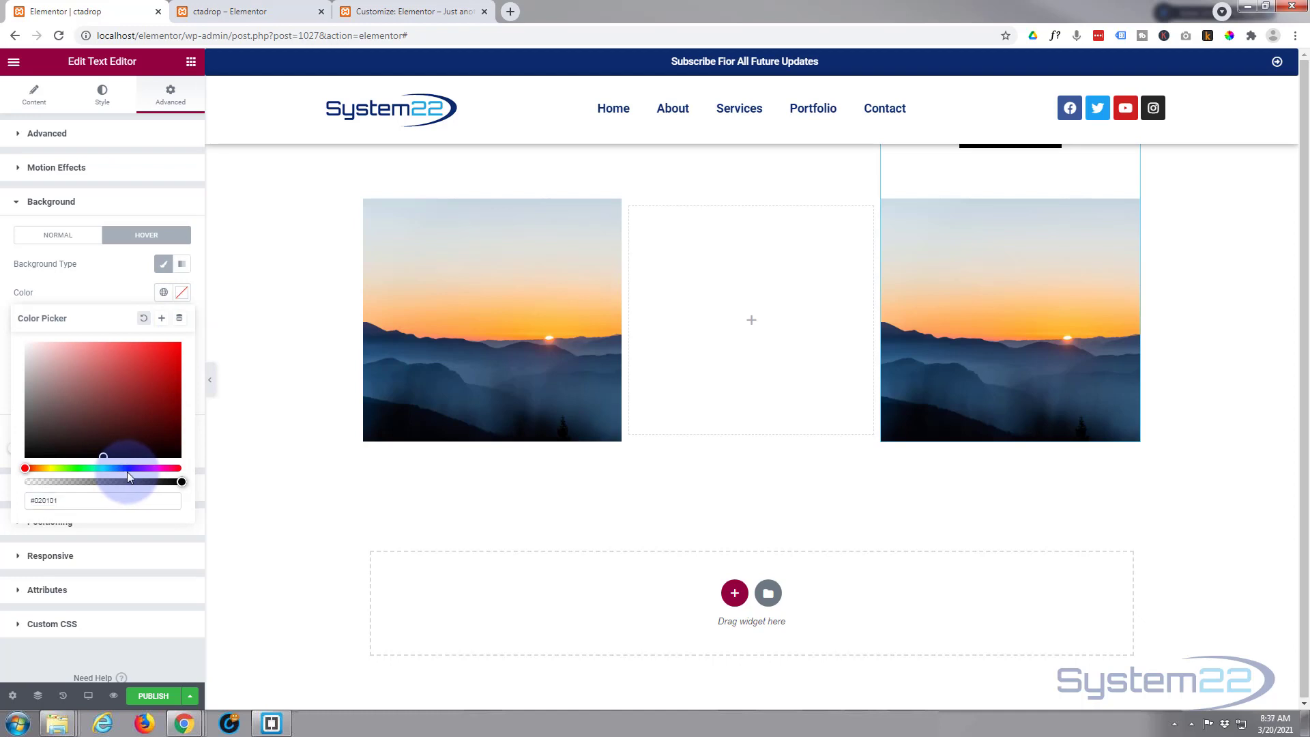
left_click(127, 468)
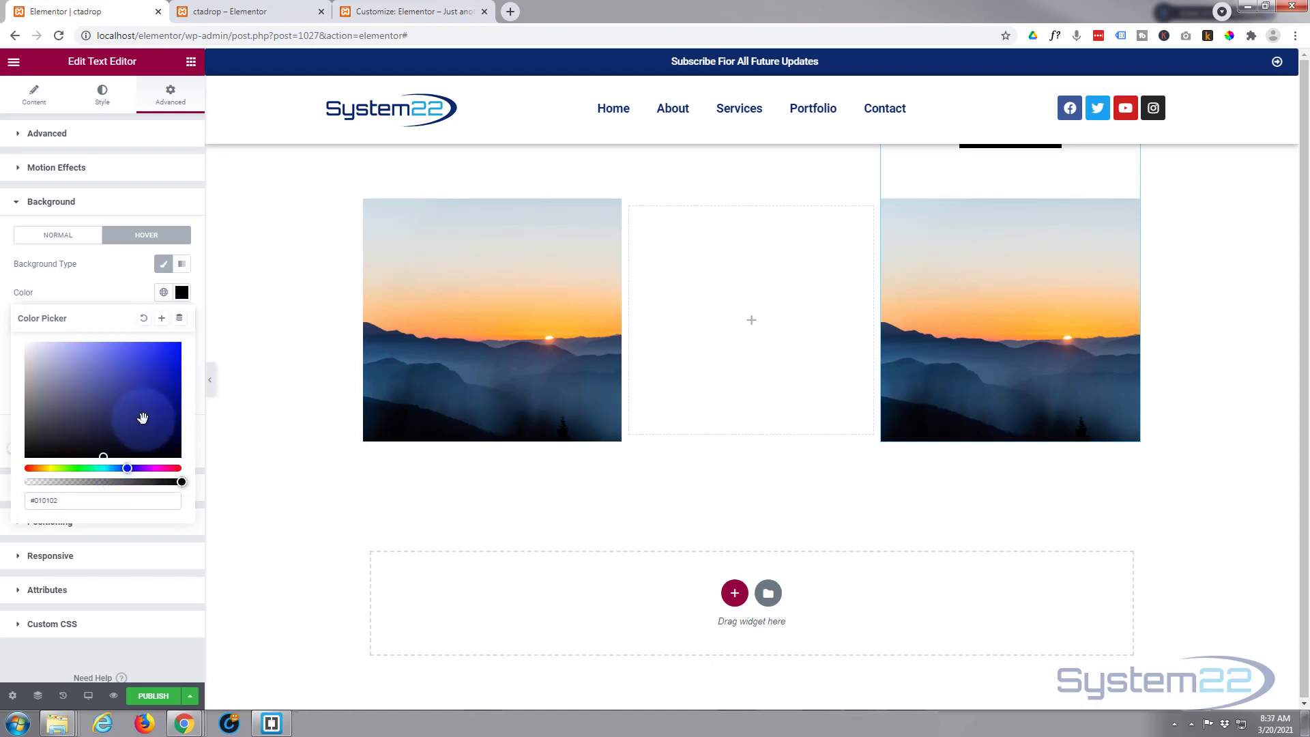
left_click(170, 412)
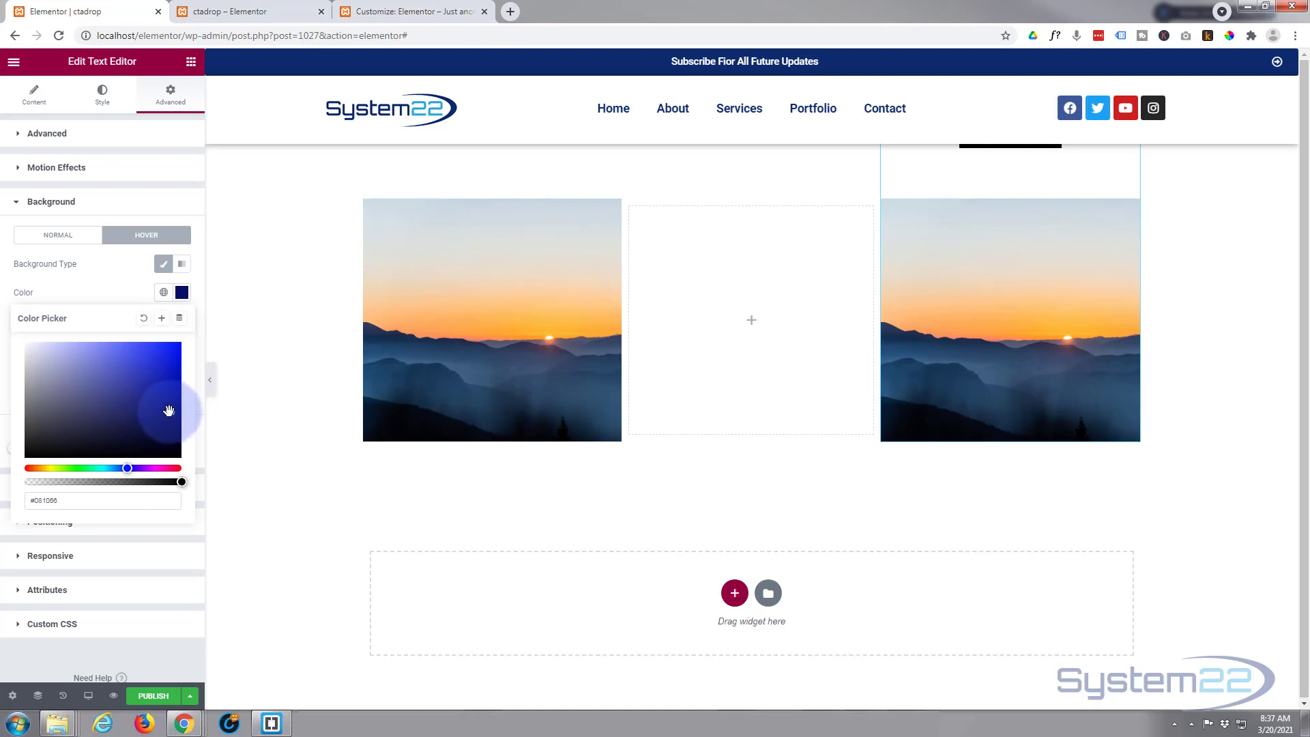
mouse_move(940, 163)
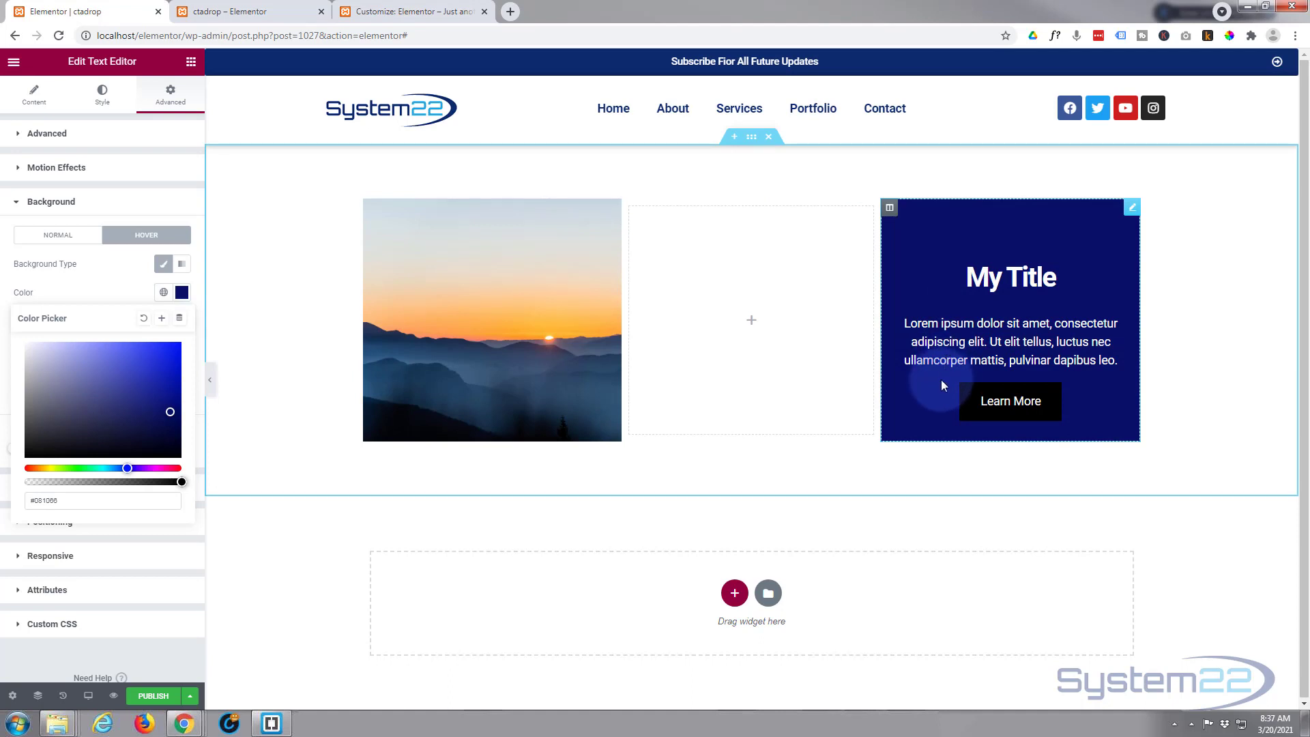
Step: Lower the opacity of the text widget's dark blue hover background to about 38% and preview the overlay on the third column
left_click(85, 484)
mouse_move(920, 384)
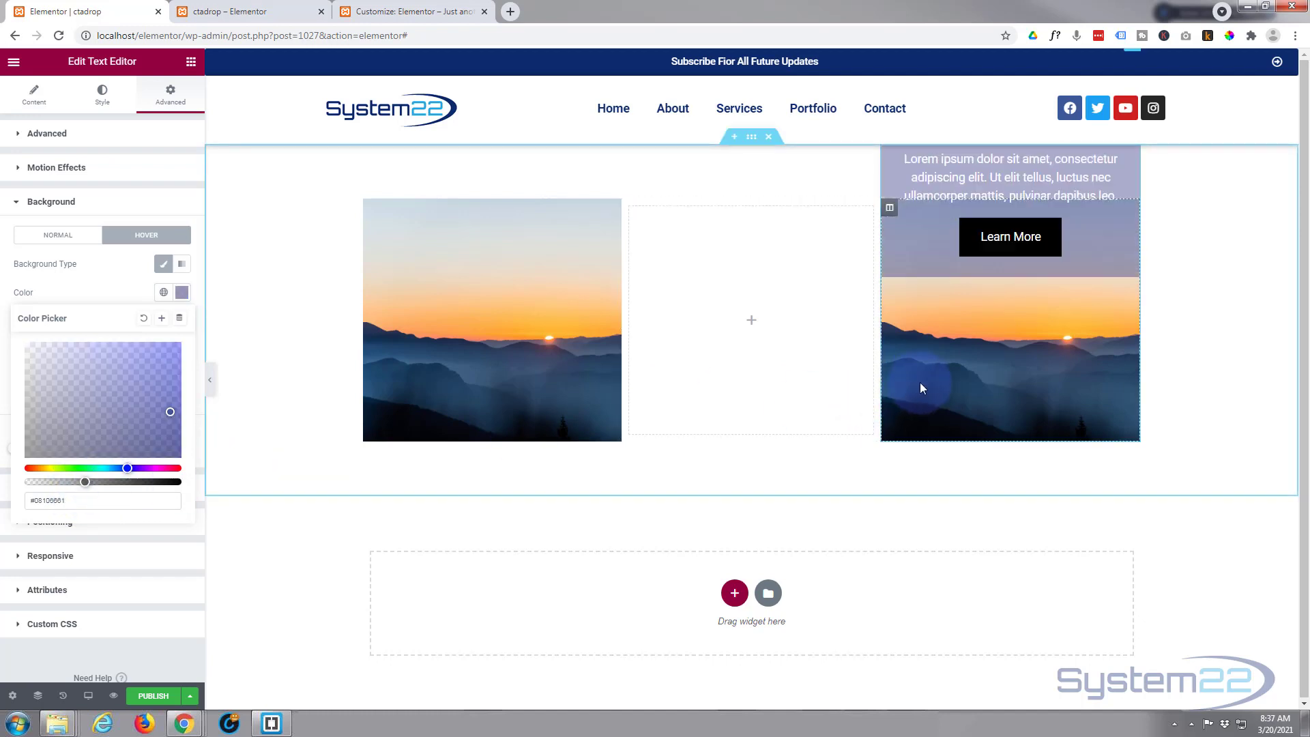
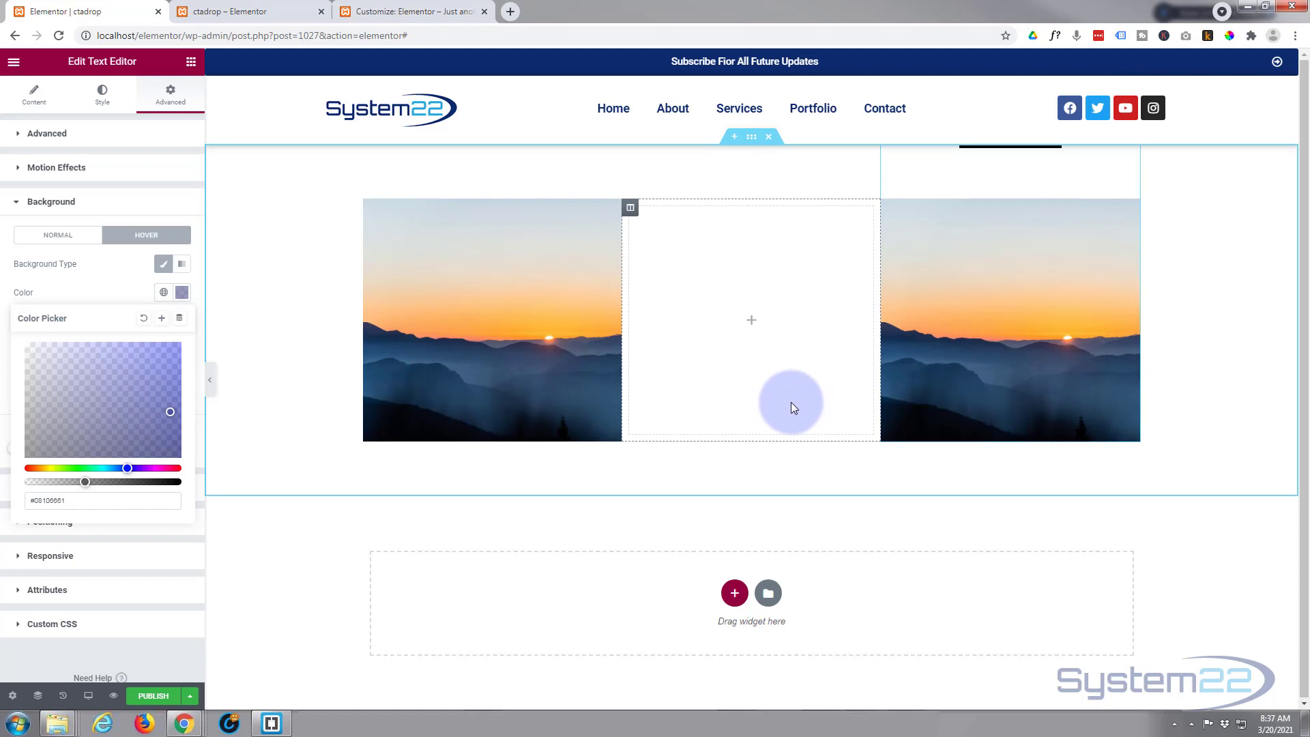
mouse_move(892, 393)
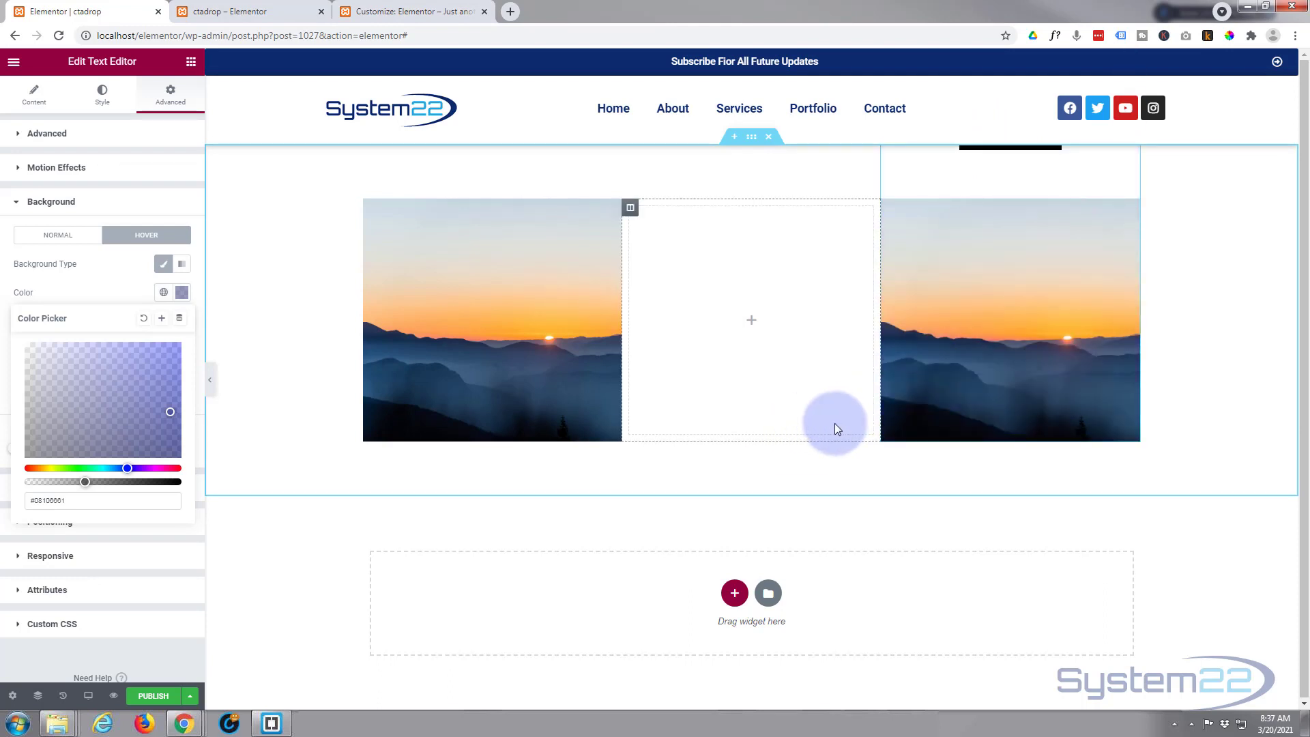
mouse_move(910, 424)
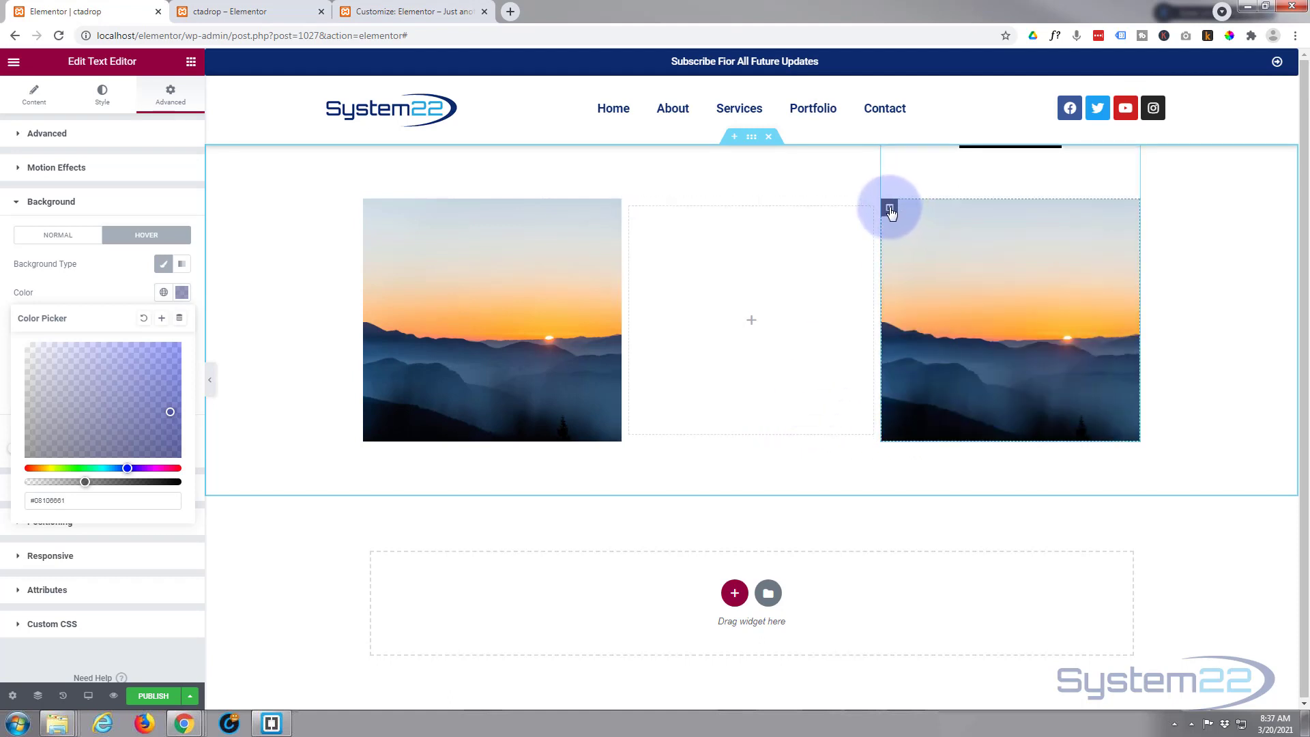
Step: Assign the CSS class cctadrop to the third column in its advanced settings and select the class name
left_click(890, 208)
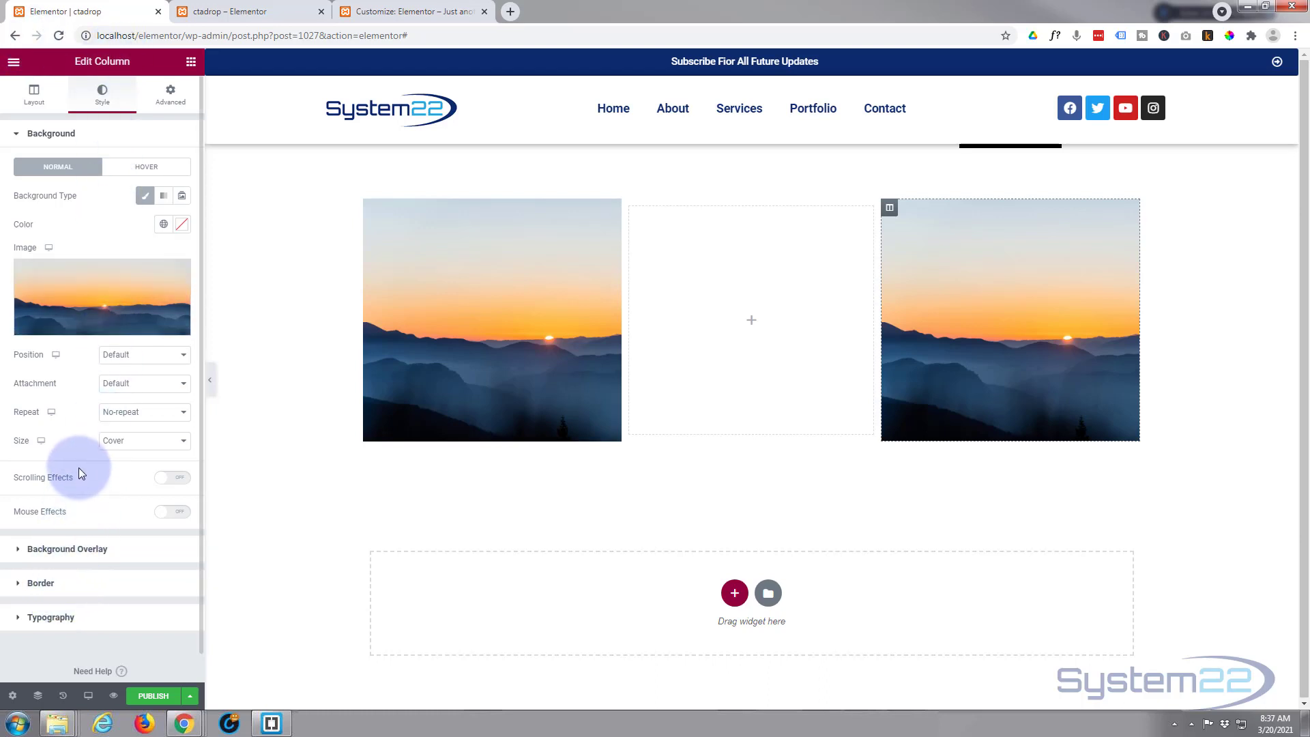
left_click(170, 95)
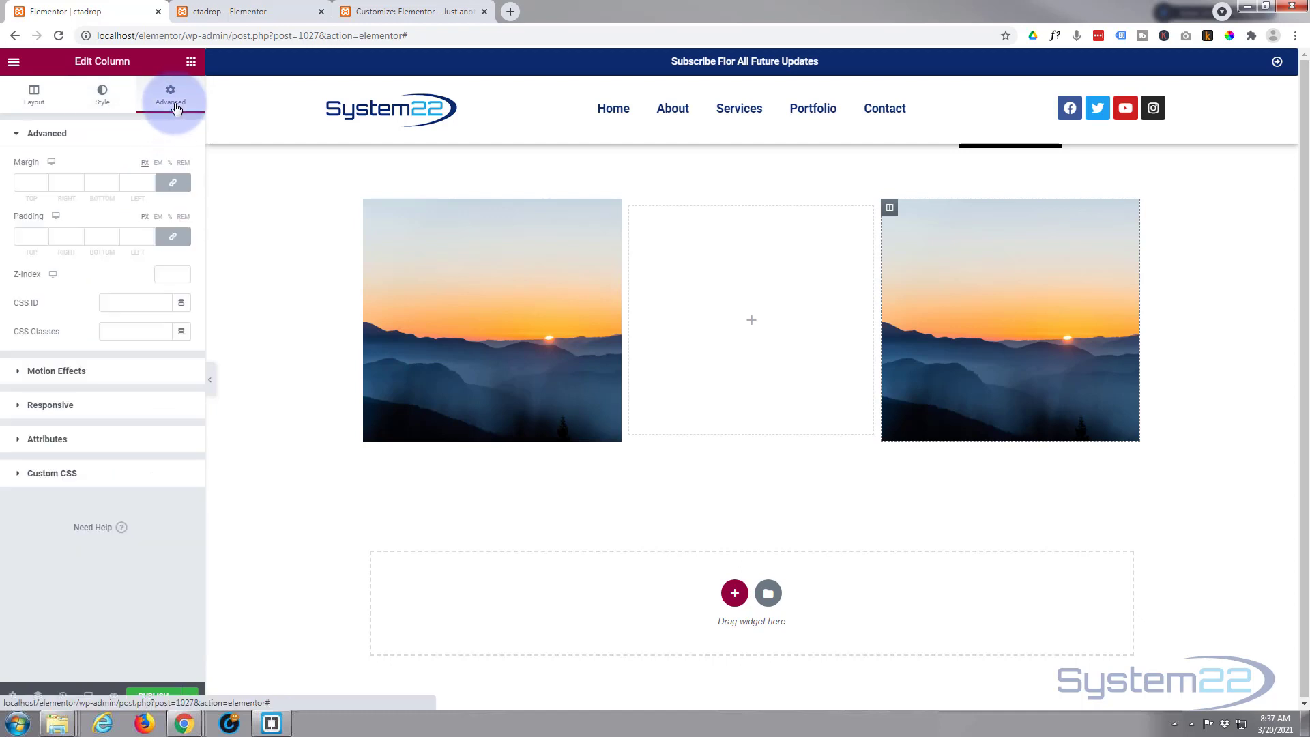
left_click(15, 472)
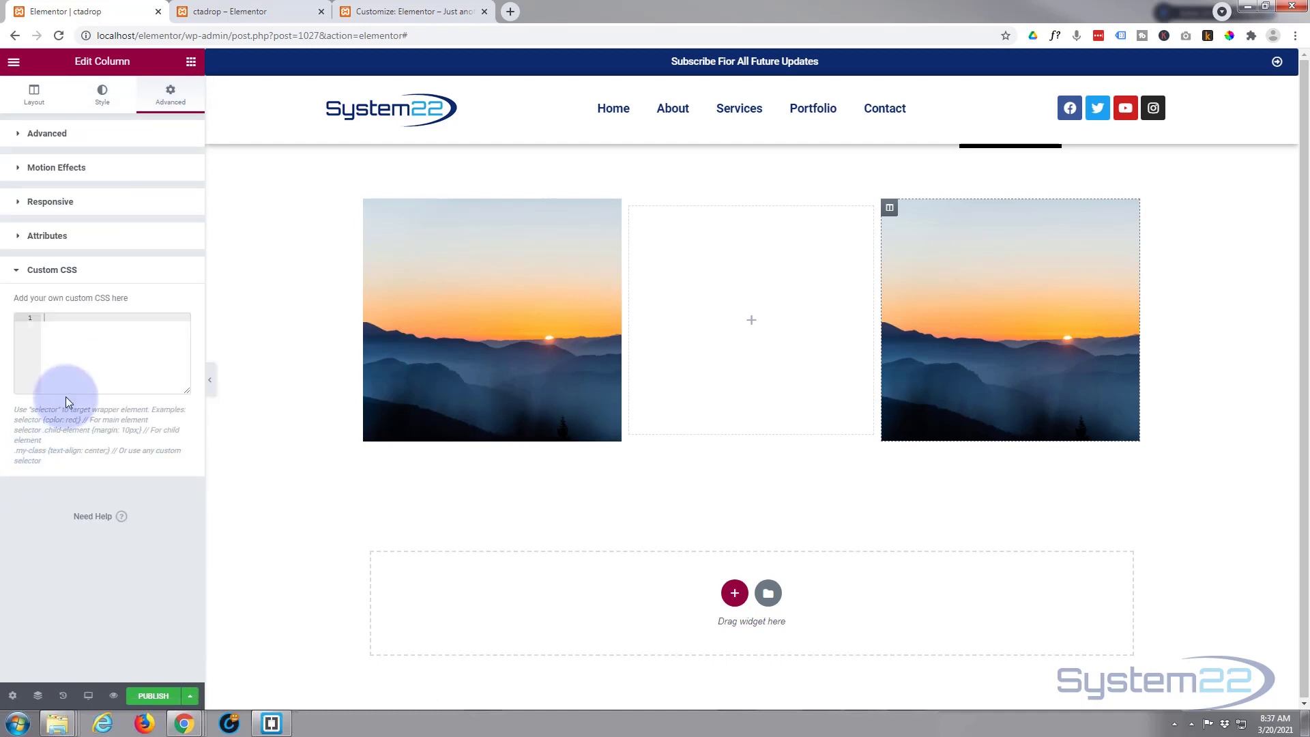
left_click(19, 134)
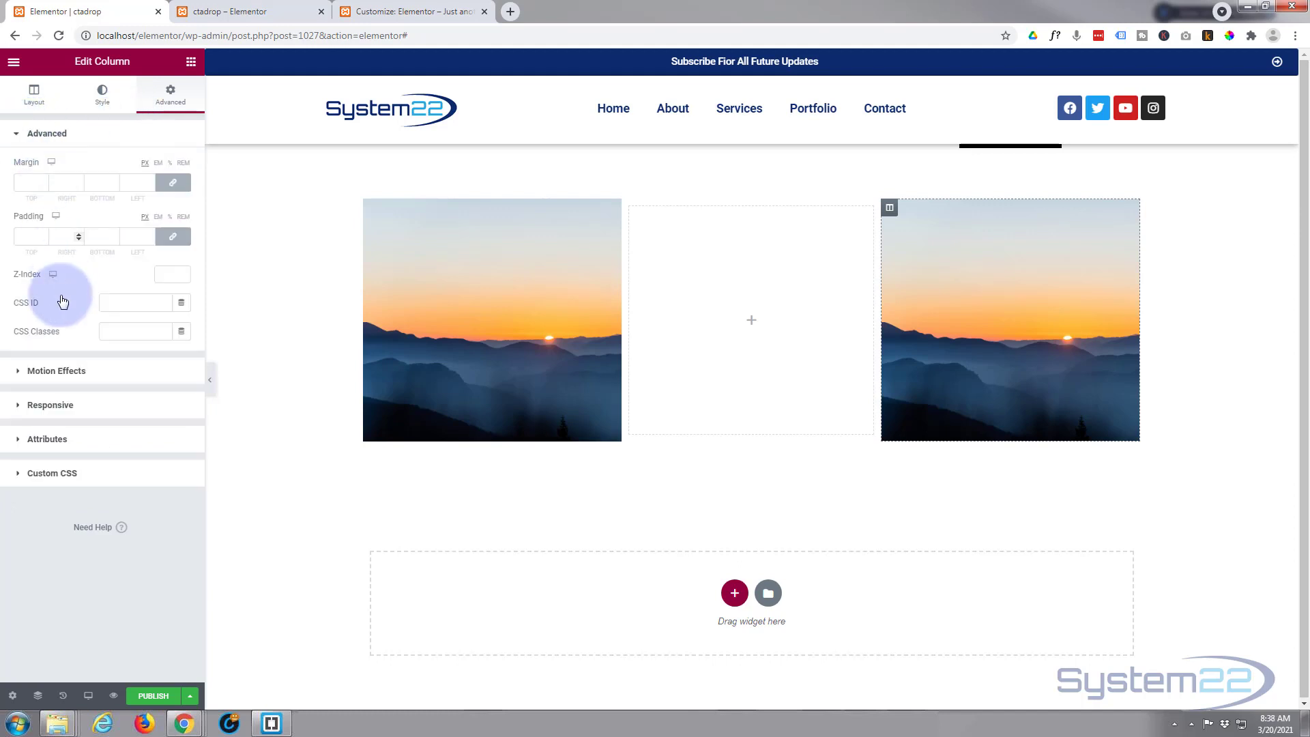
left_click(109, 331)
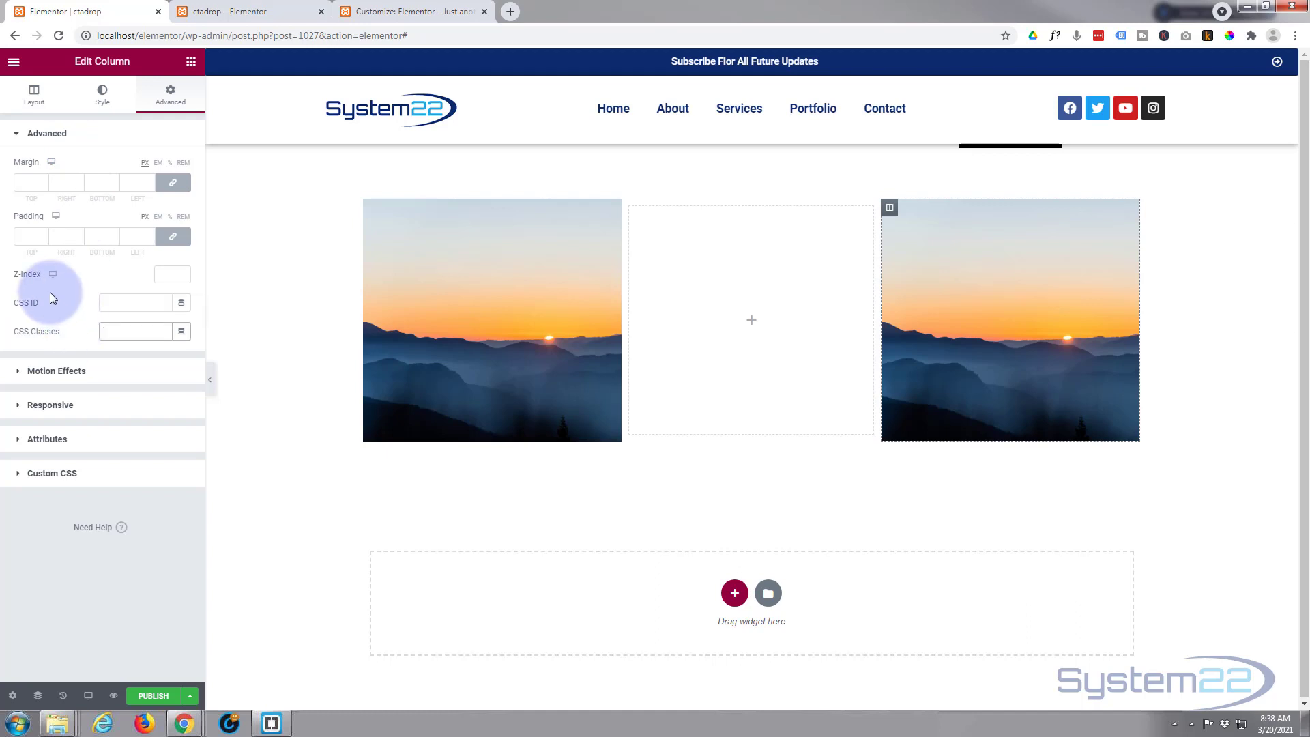
type("cctadrop")
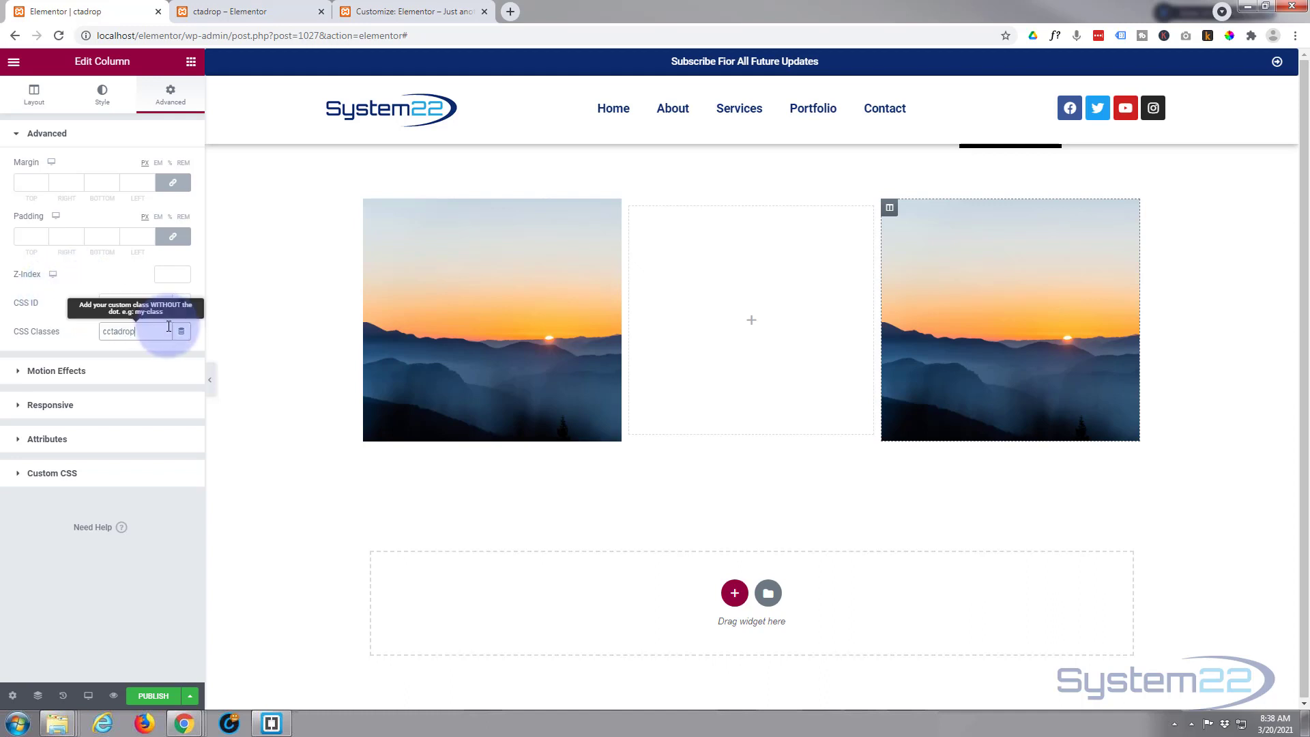
left_click_drag(157, 331, 76, 333)
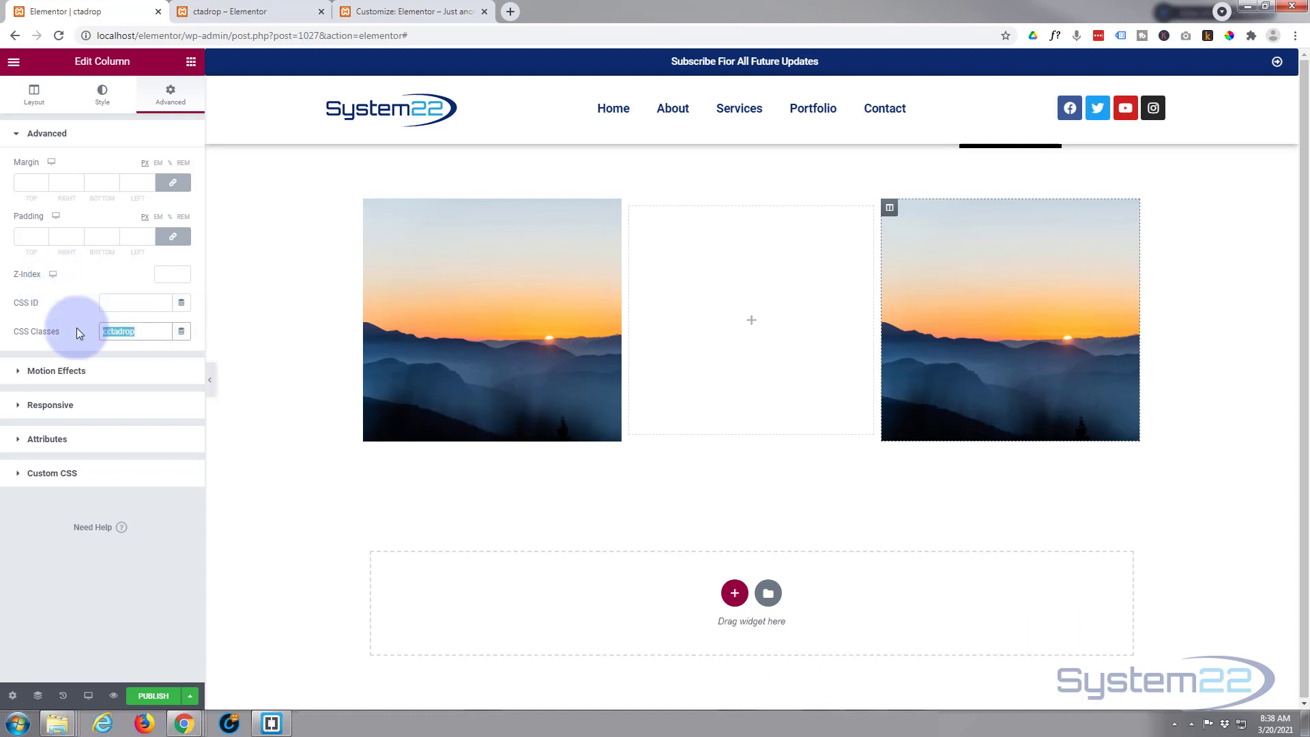
Step: Add a custom CSS rule to the third column that gives .cctadrop the declaration overflow:hidden;
left_click(19, 475)
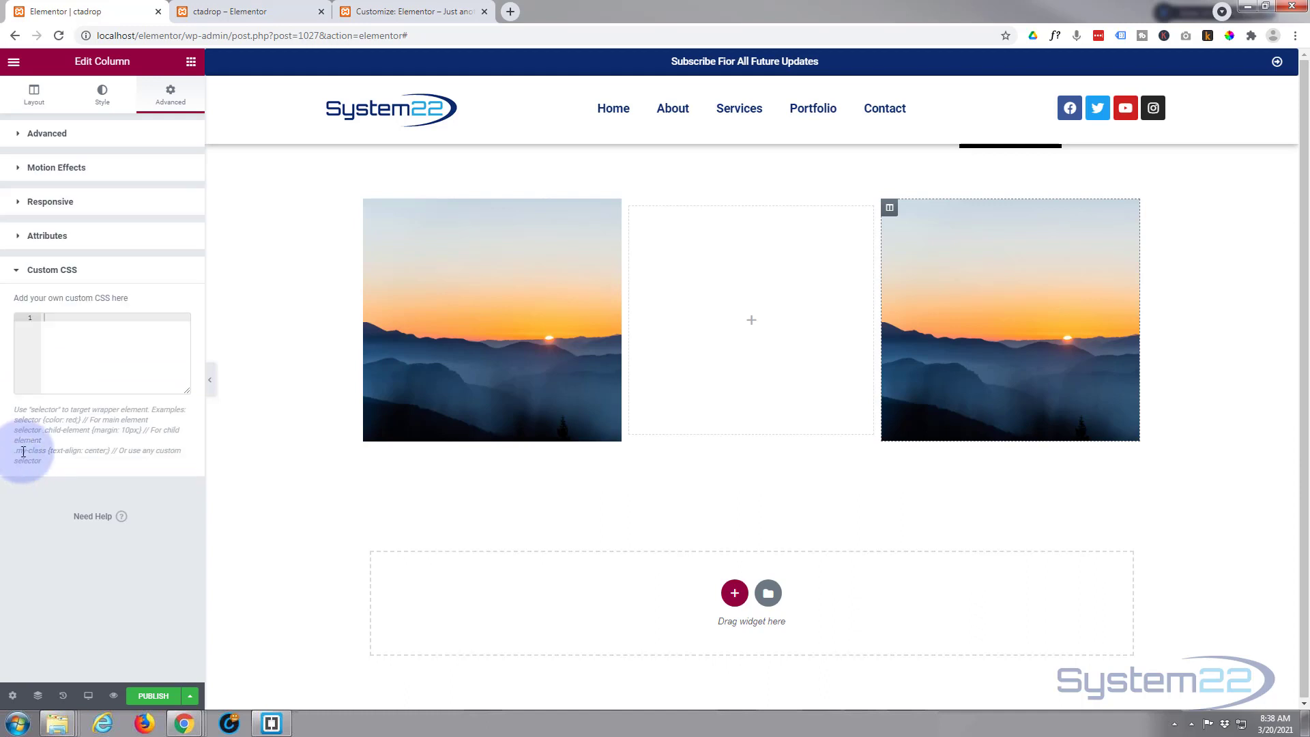
left_click(56, 332)
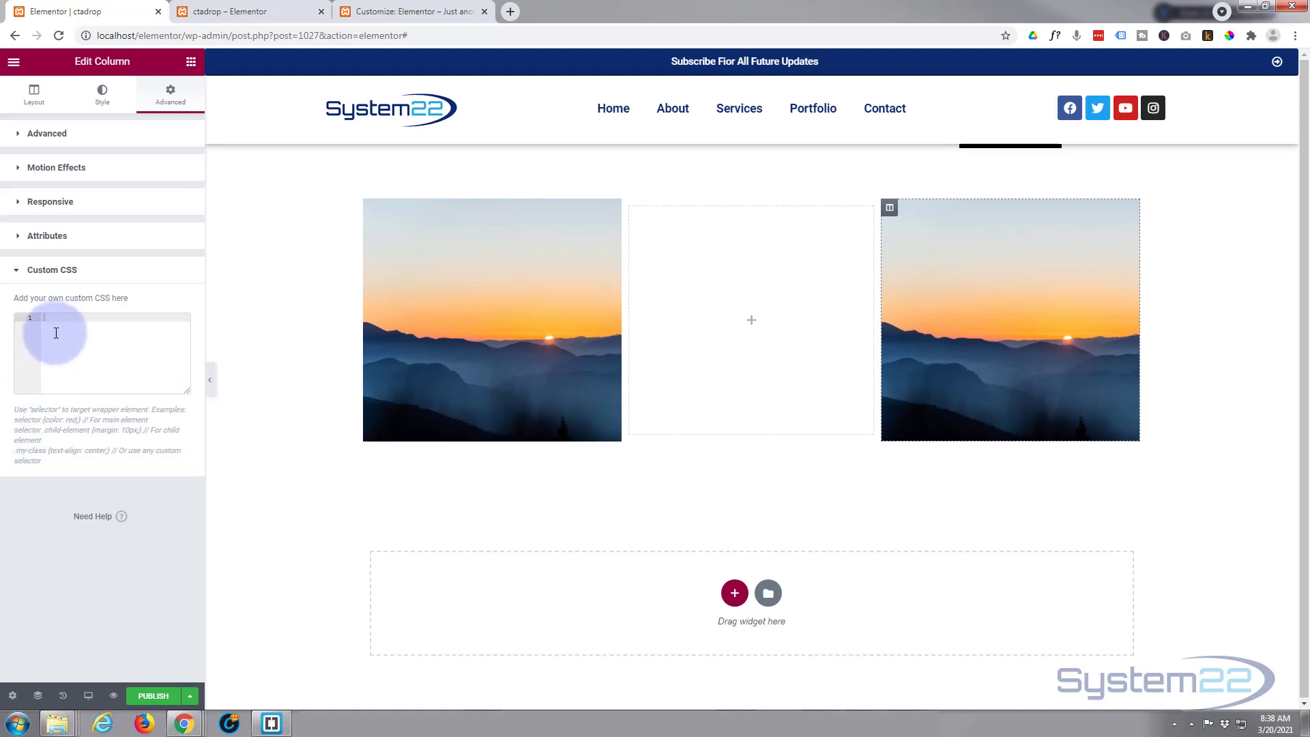
type(".")
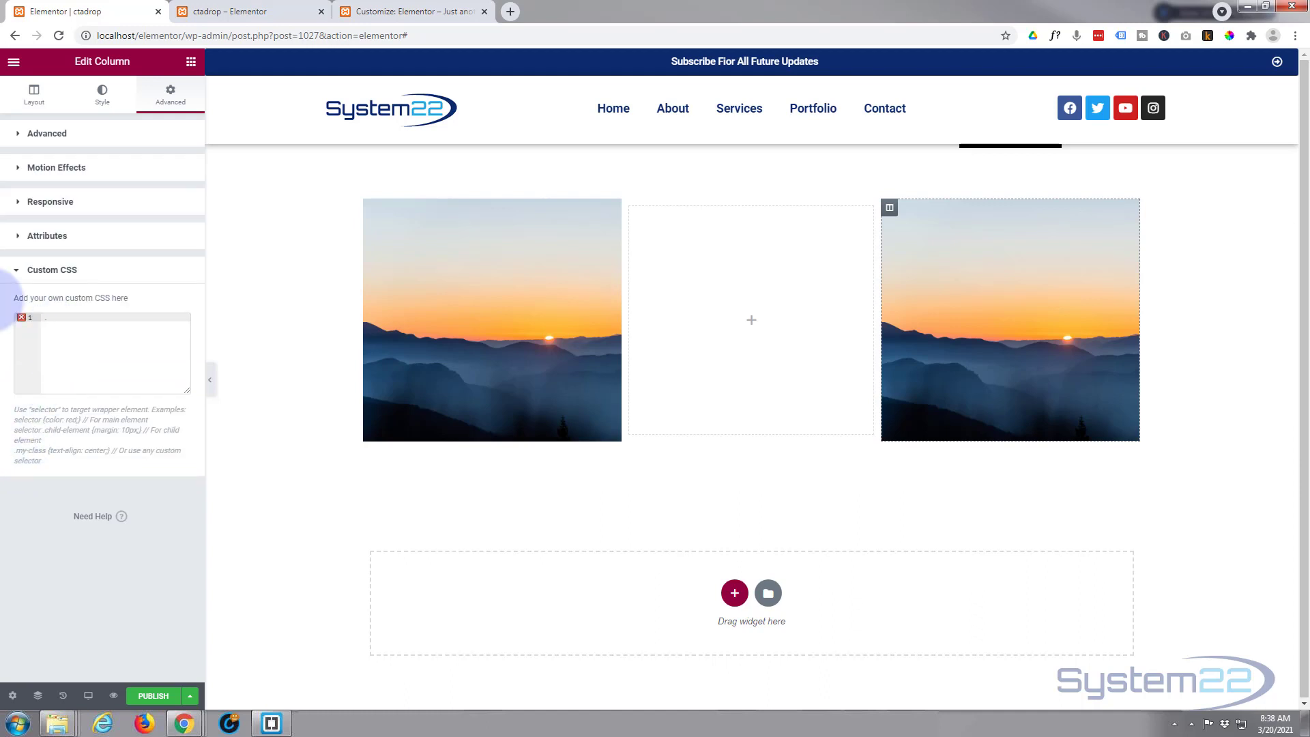
type("cctadrop {}")
key("Return")
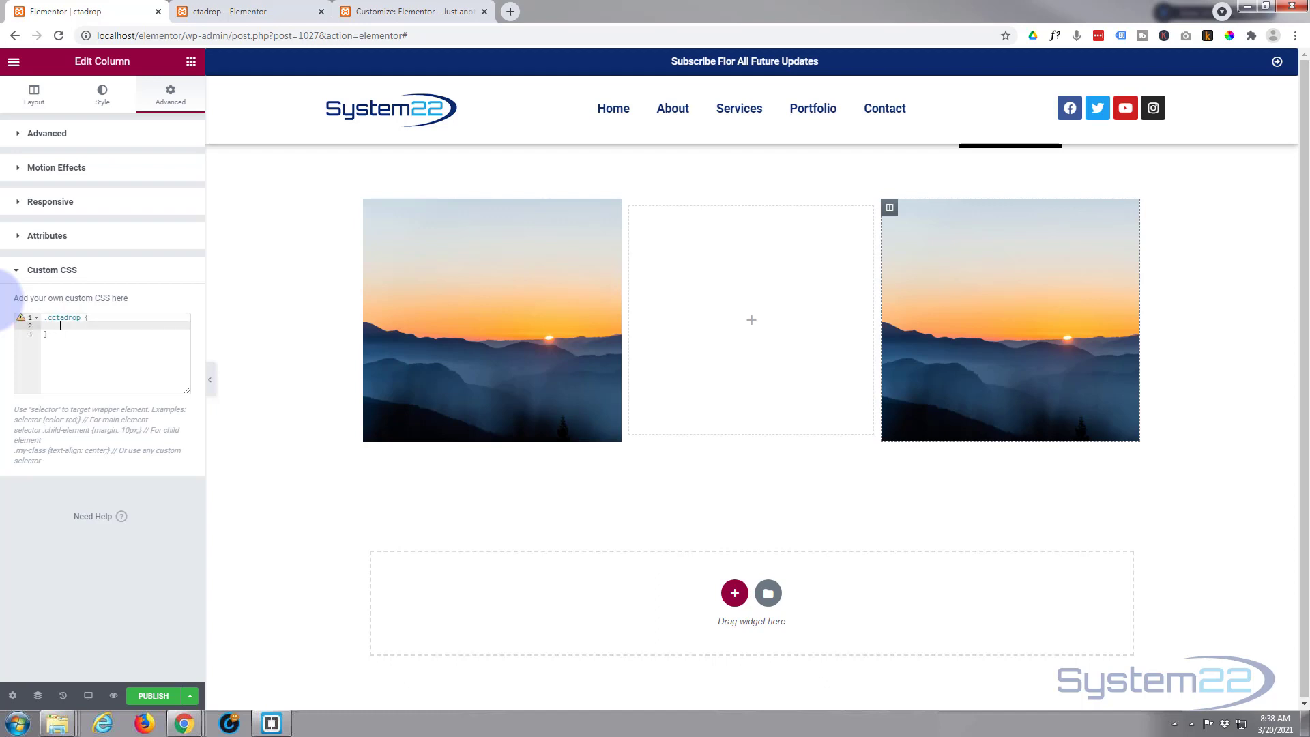
type("overflow")
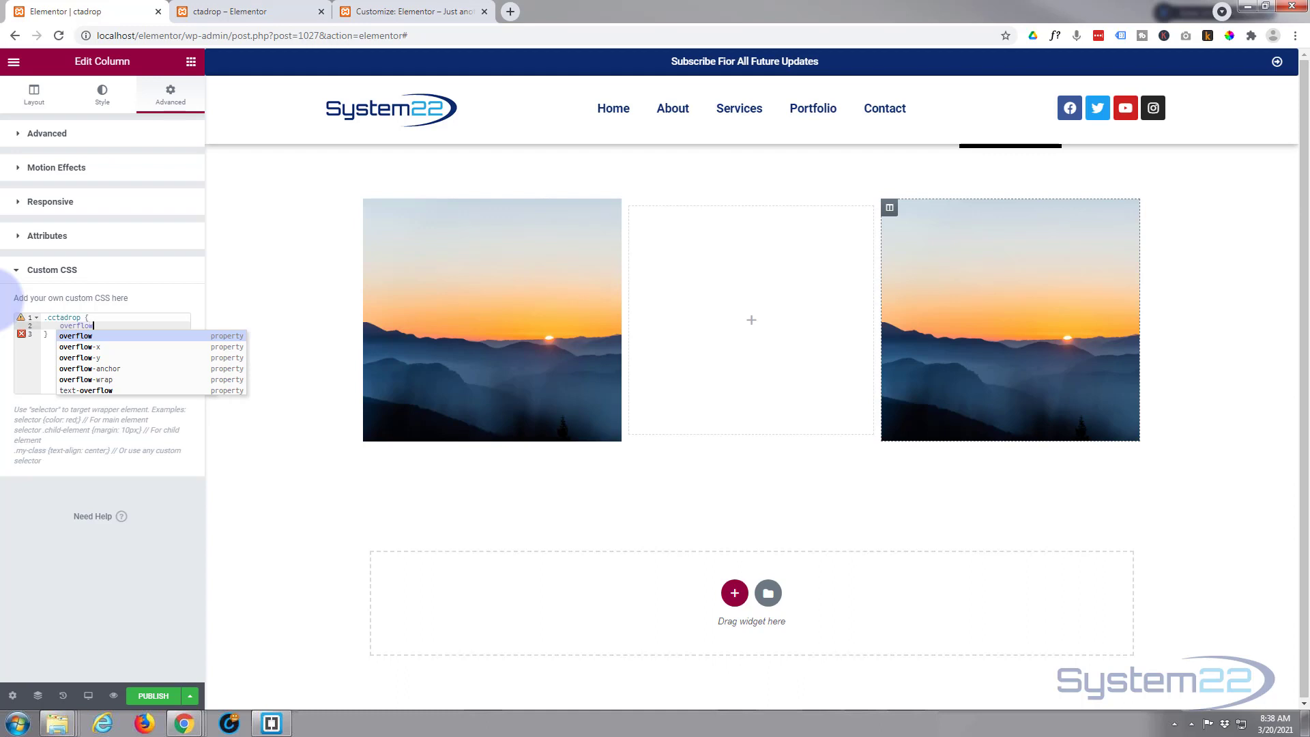
type(":hi")
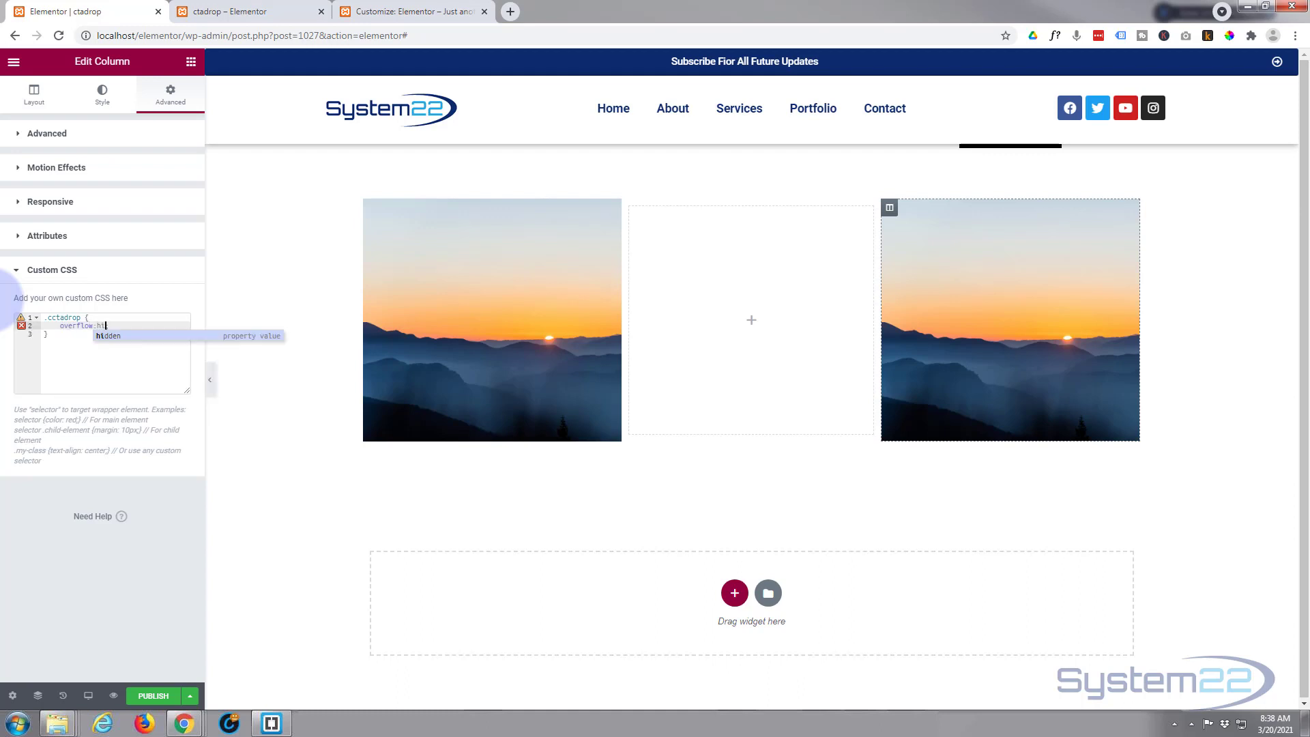
type("dden;")
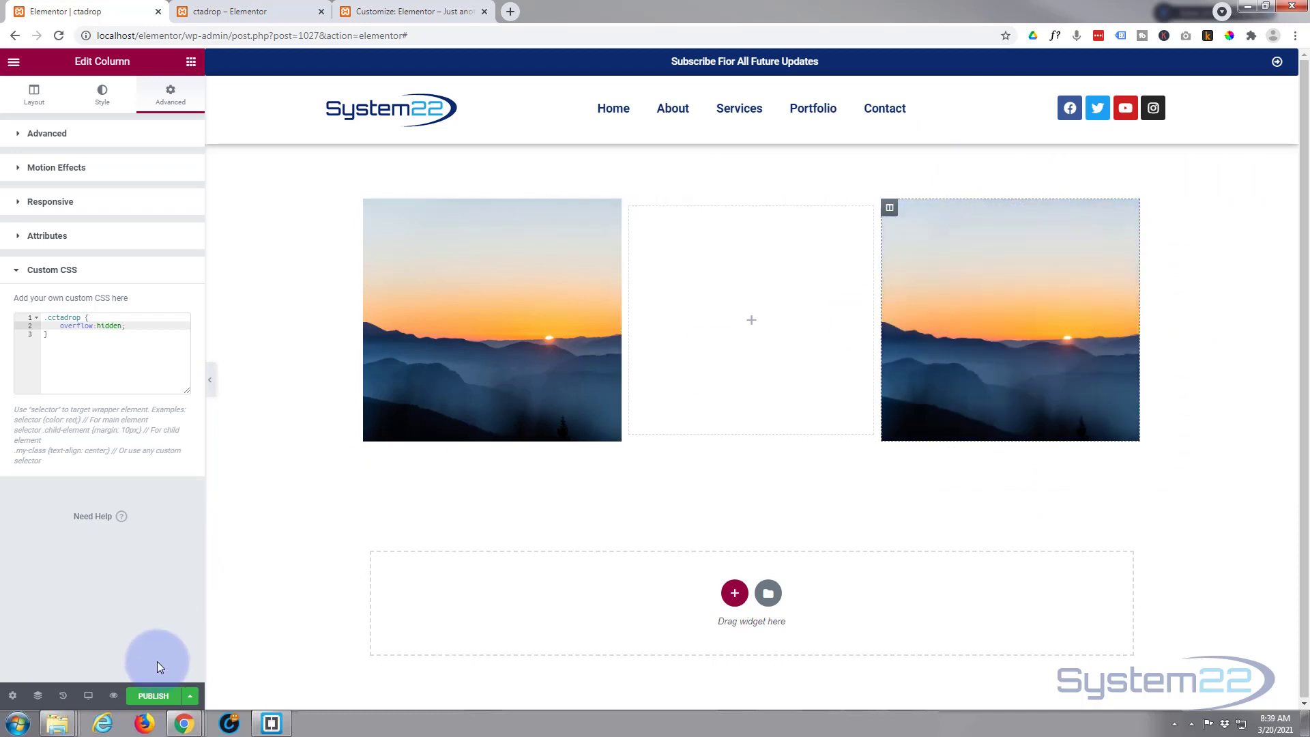
Step: Publish the page and preview the live hover effect on the third column
left_click(153, 698)
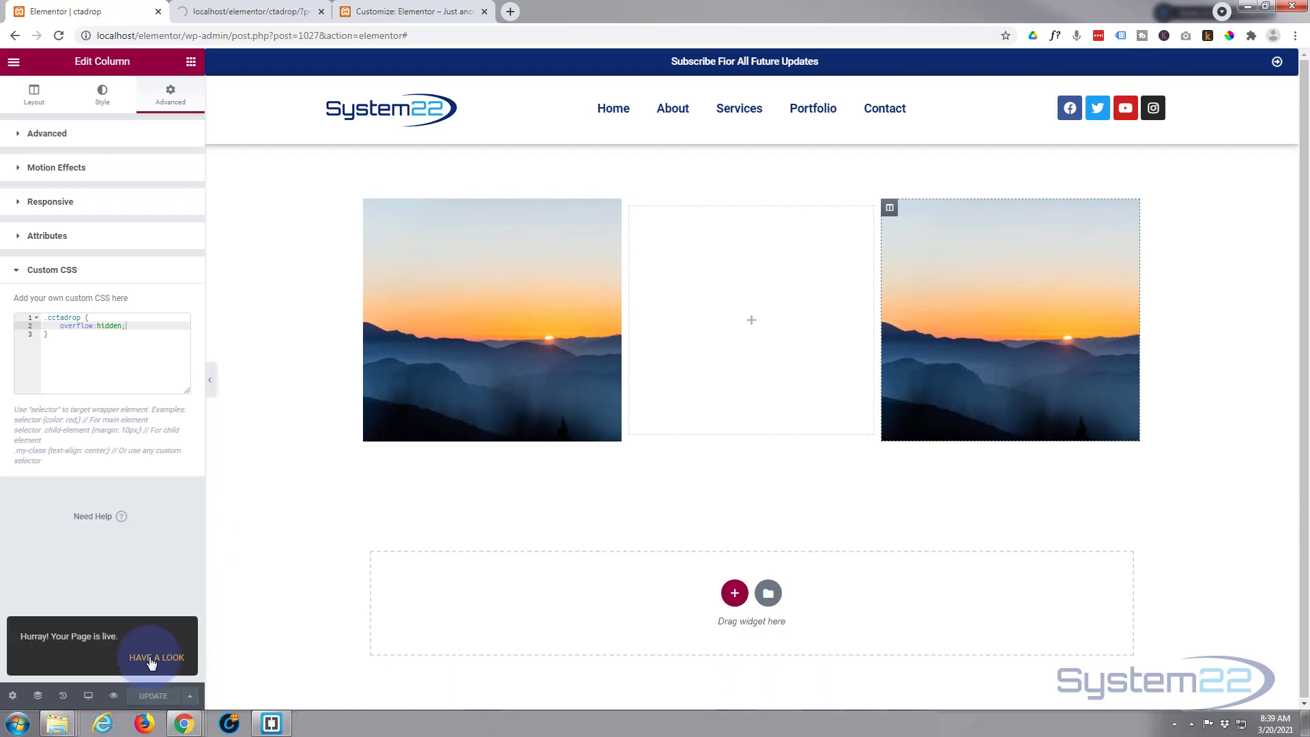
left_click(158, 660)
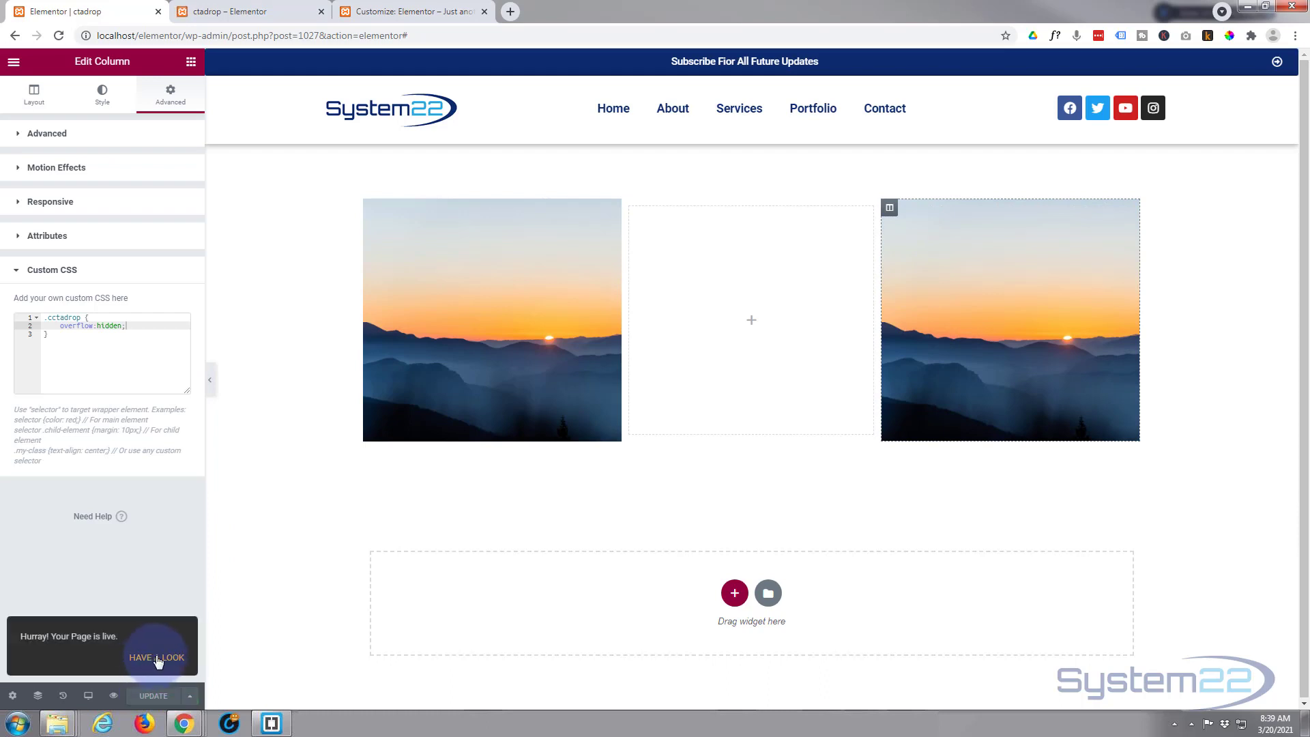
left_click(114, 696)
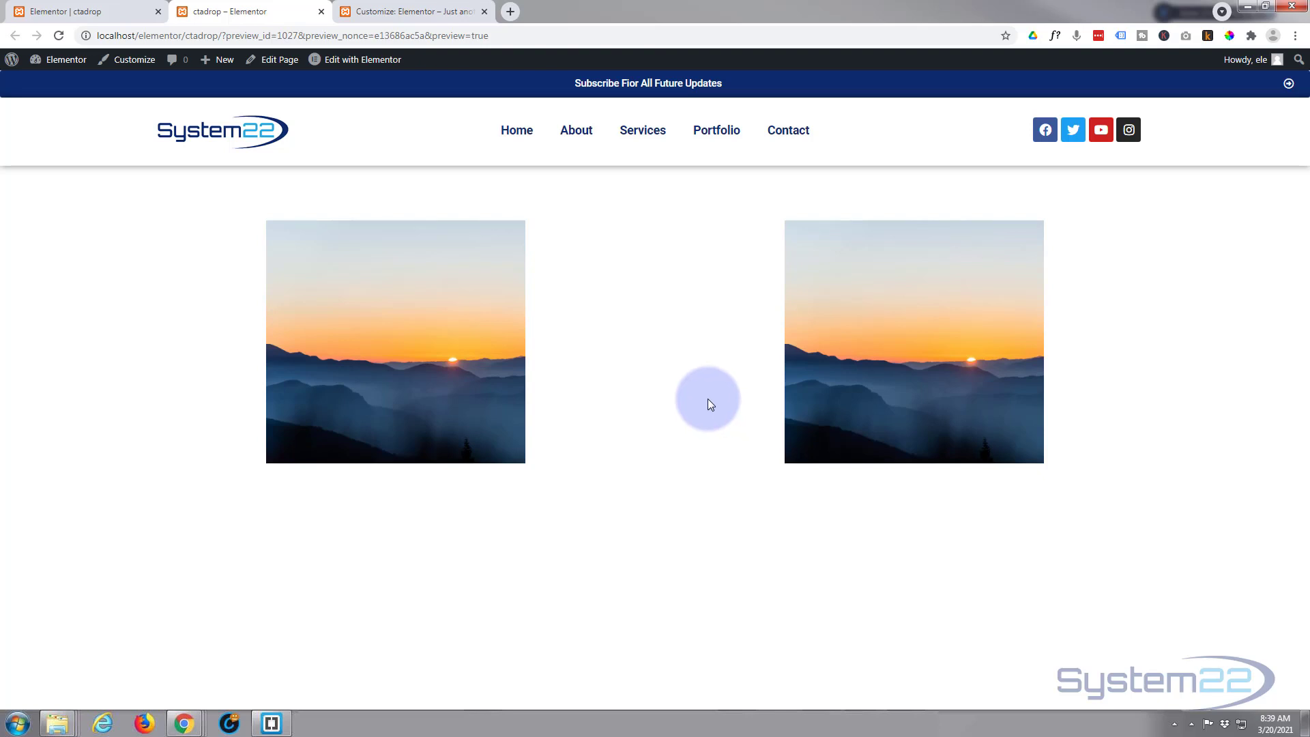
mouse_move(820, 413)
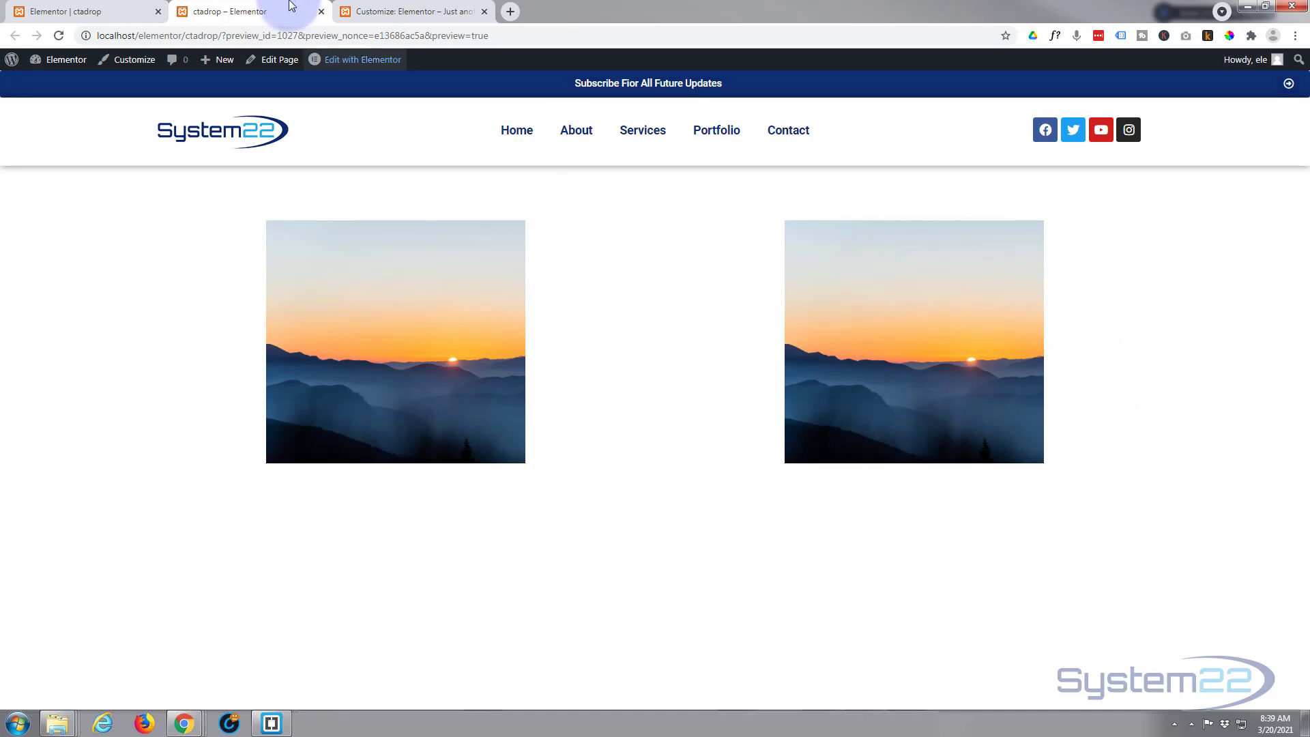
Step: Look at the site-wide Additional CSS in the Customizer, and check the hover effect on both image columns in the page preview
left_click(426, 11)
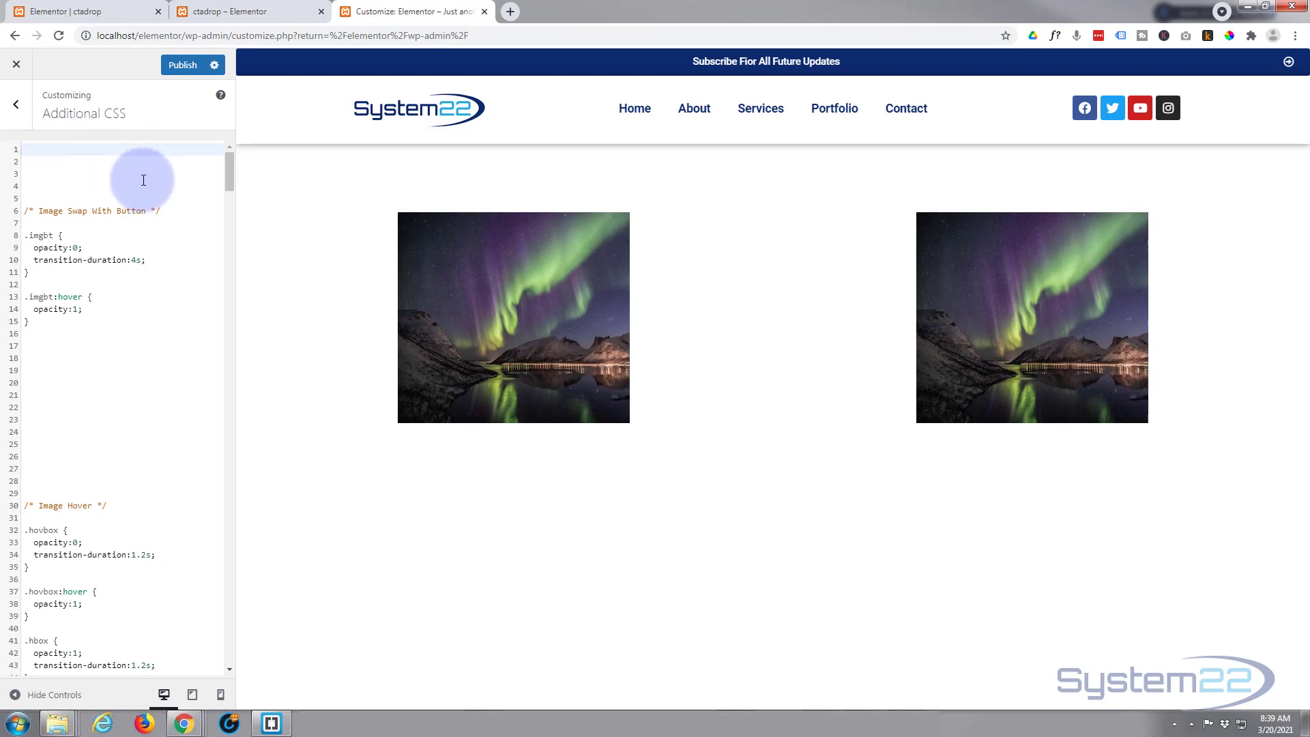
left_click(208, 12)
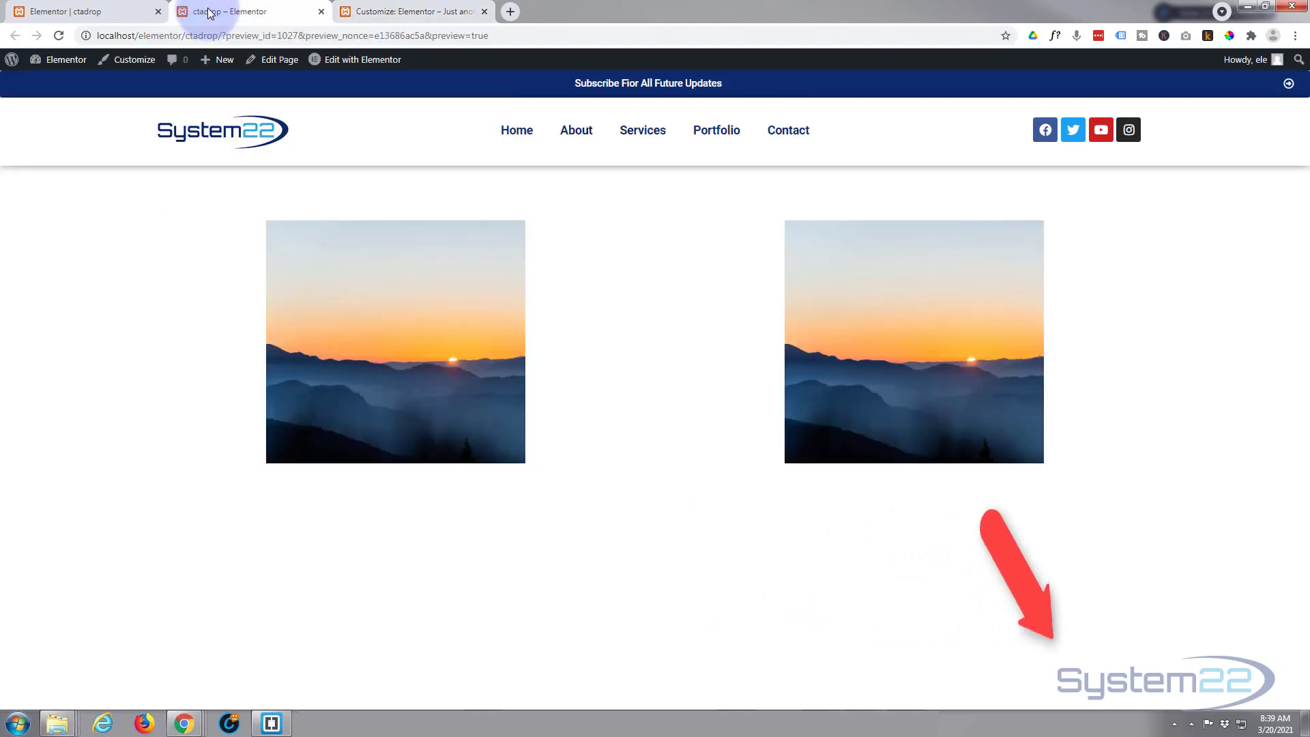
mouse_move(928, 401)
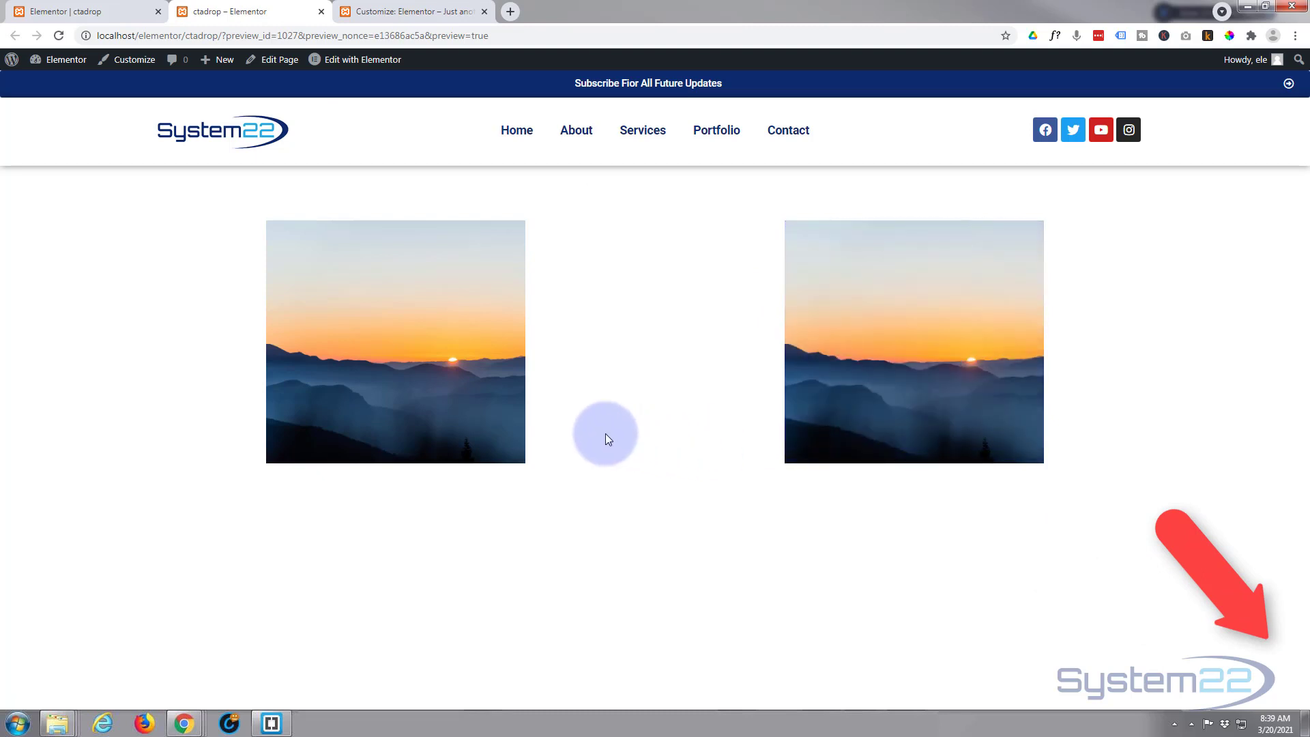
mouse_move(427, 425)
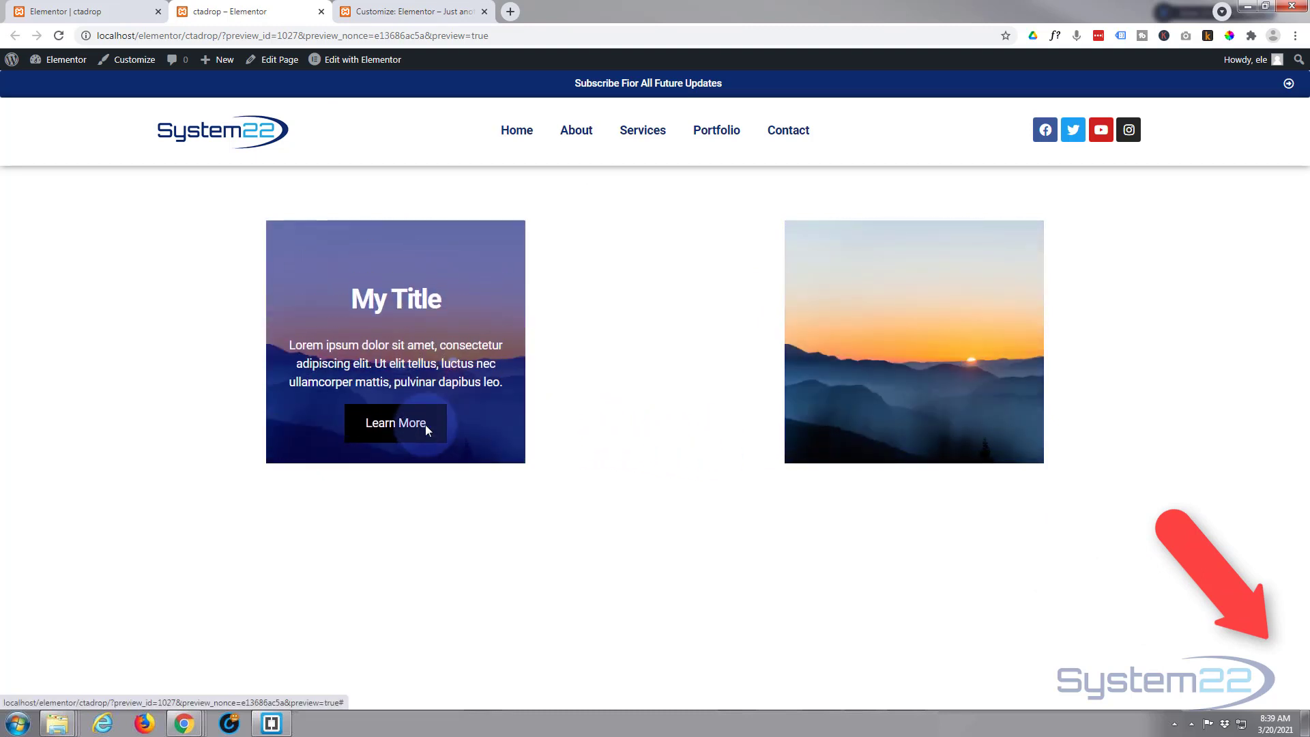